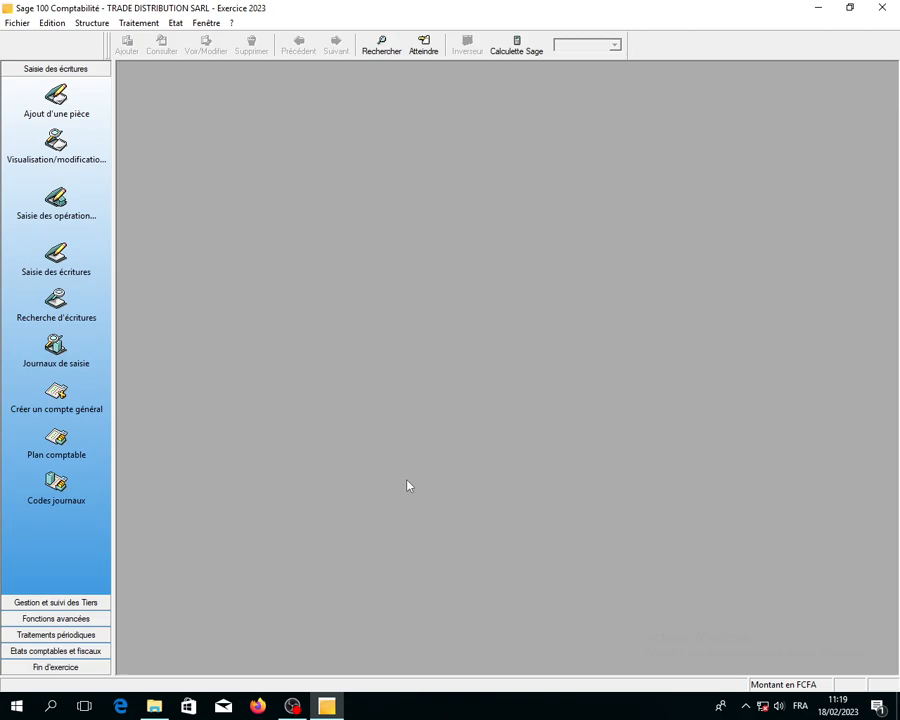
# - Open the list of entry templates (Modèles de saisie), add a new template and maximize its window
pyautogui.click(97, 24)
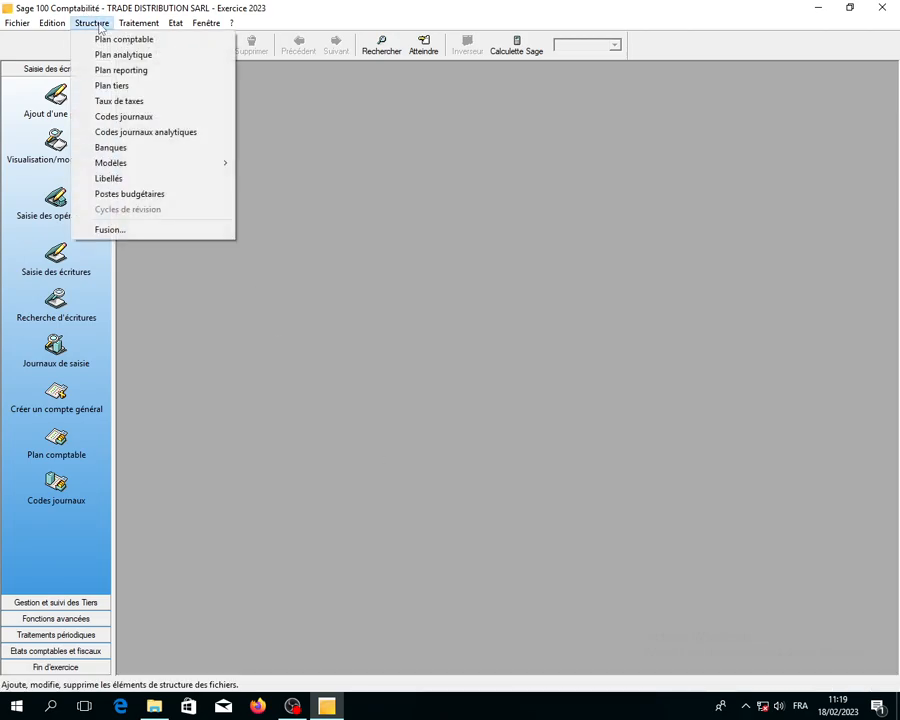
pyautogui.moveTo(158, 165)
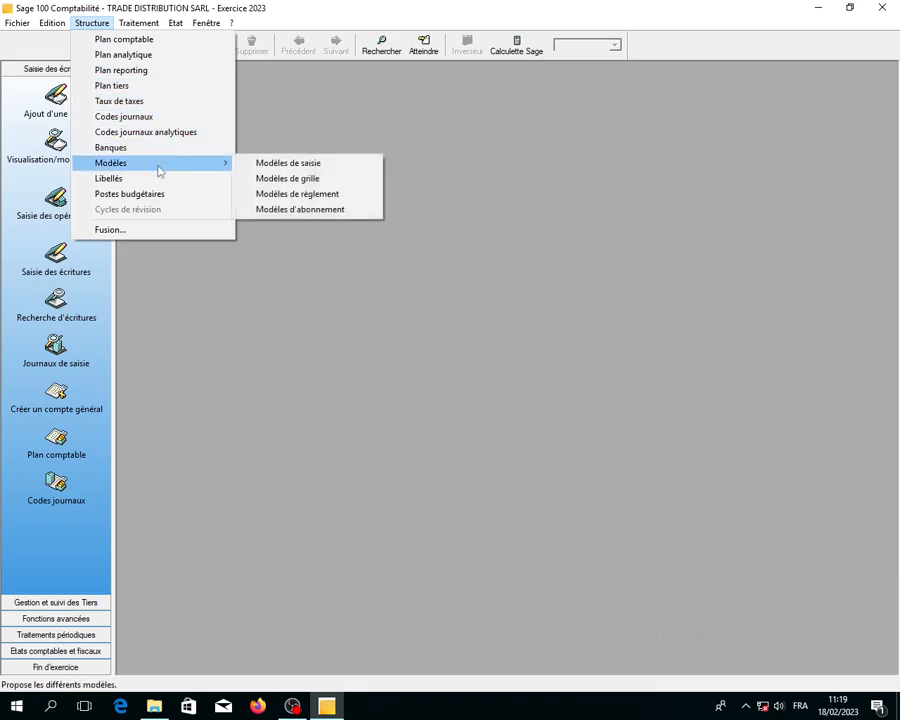
pyautogui.click(290, 164)
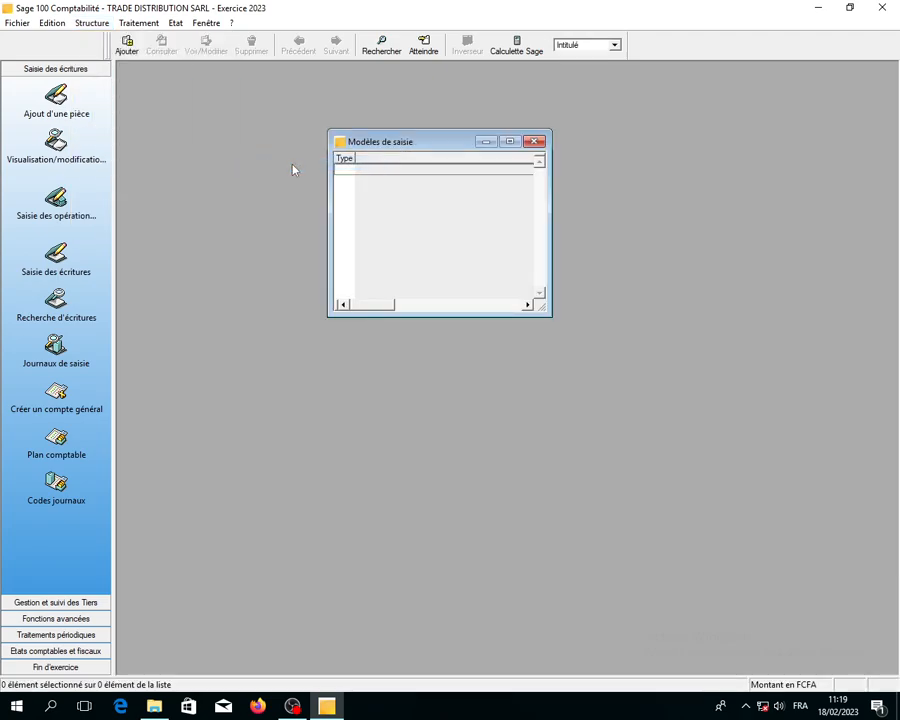
pyautogui.rightClick(429, 199)
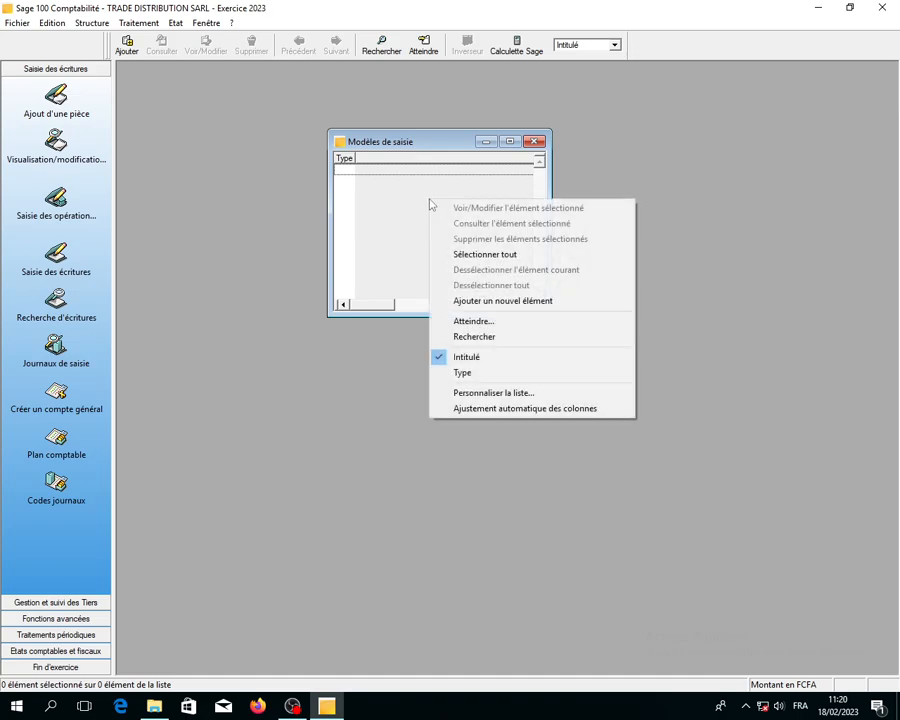
pyautogui.click(518, 302)
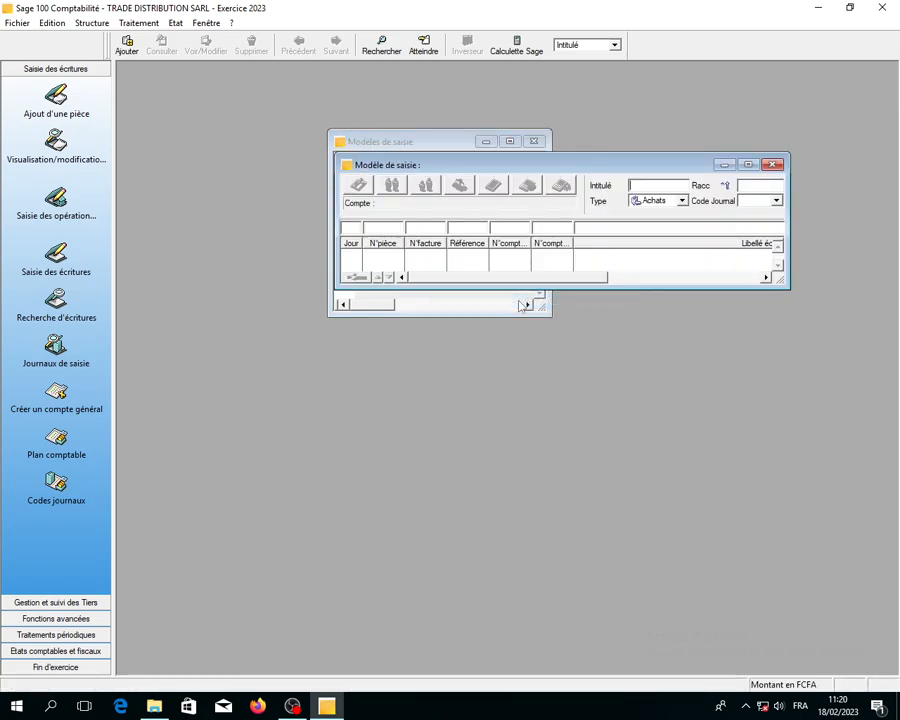
pyautogui.click(756, 166)
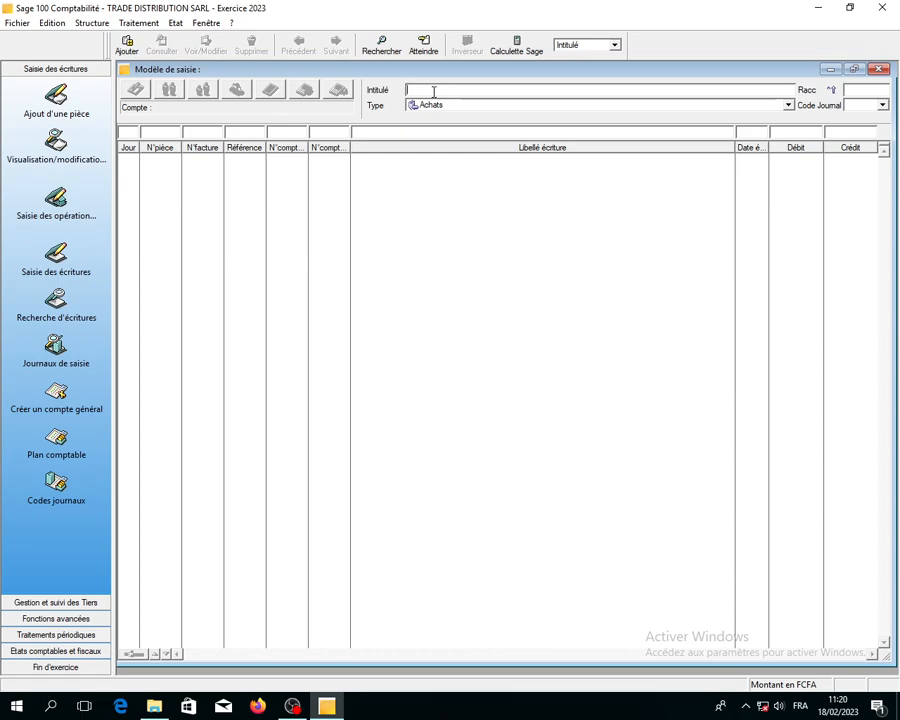
# - Title the template ACHAT DE MARCHANDISES, with shortcut AM and journal code JA
pyautogui.write('ACH')
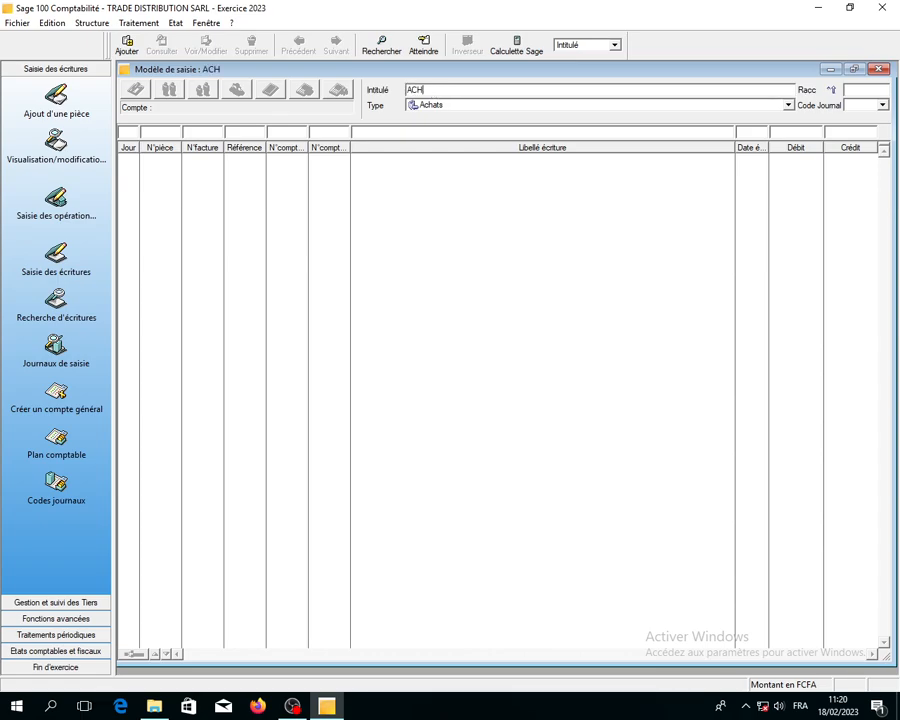
pyautogui.write('AT DE')
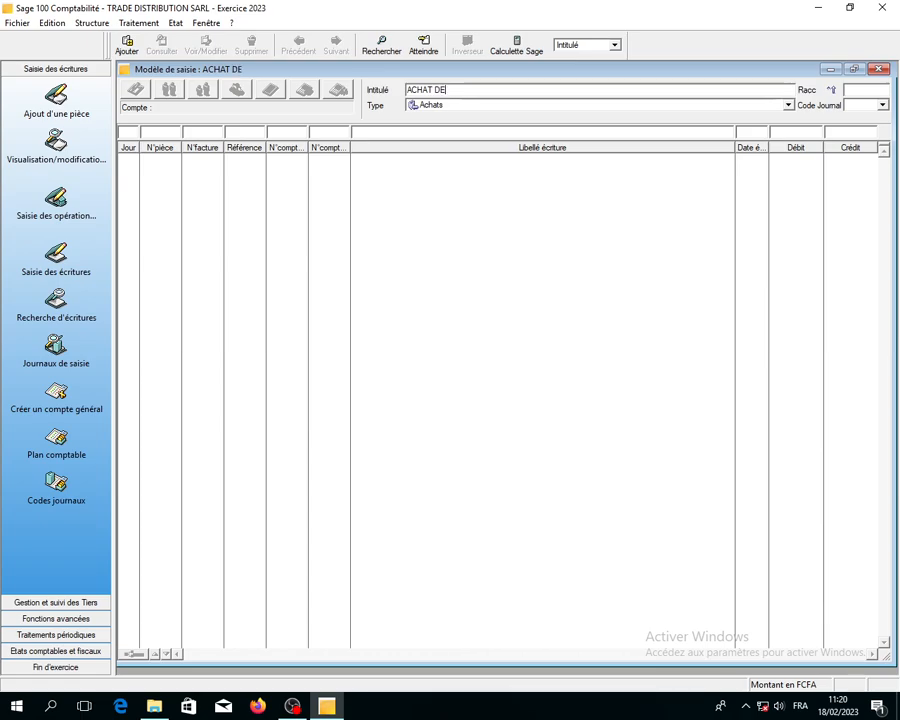
pyautogui.write(' MAR')
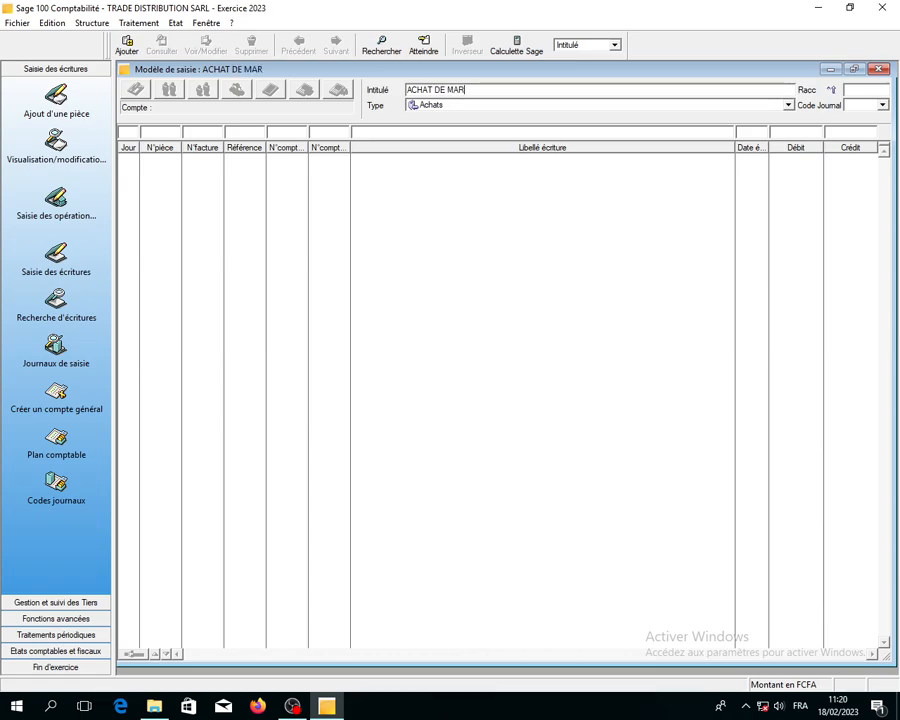
pyautogui.write('CHAN')
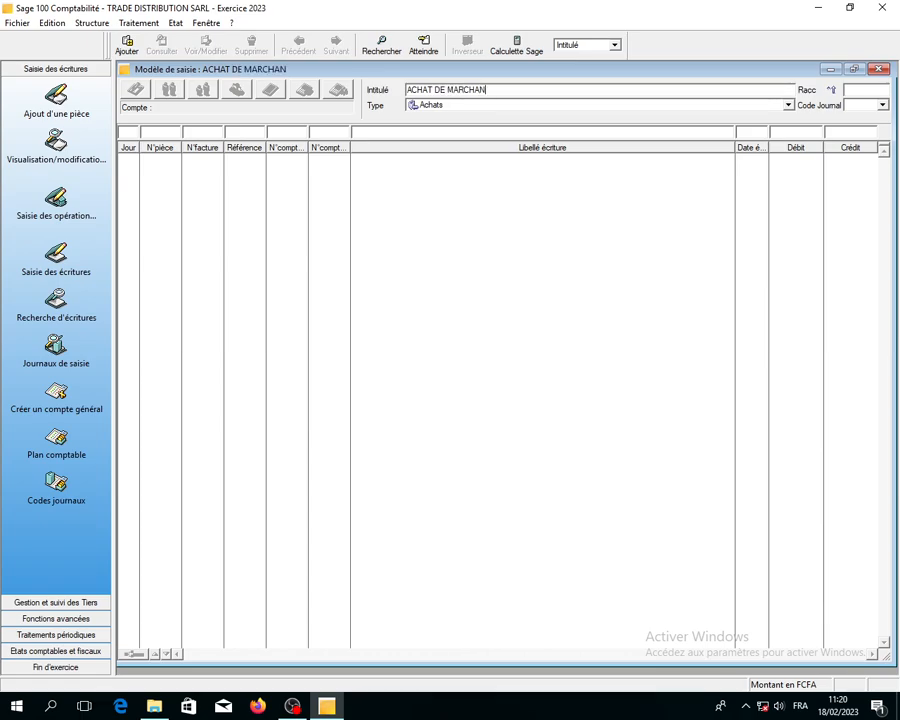
pyautogui.write('DISES')
pyautogui.press('Tab')
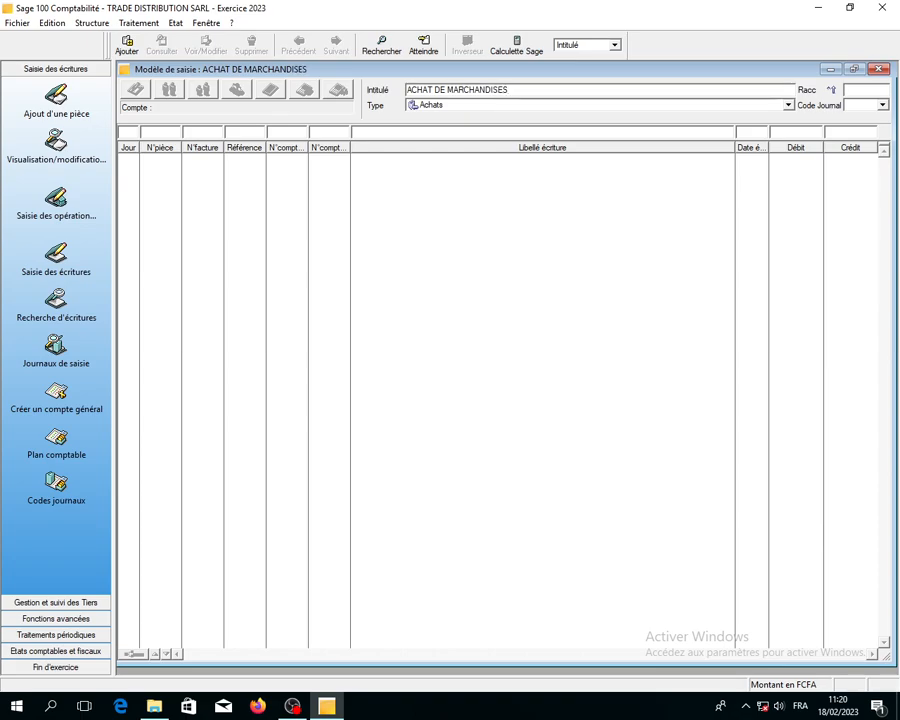
pyautogui.write('AM')
pyautogui.click(883, 106)
pyautogui.click(883, 106)
# - On the first line, assign manual entry to day, document number, invoice number and reference, and set the general account to 60110000
pyautogui.click(132, 133)
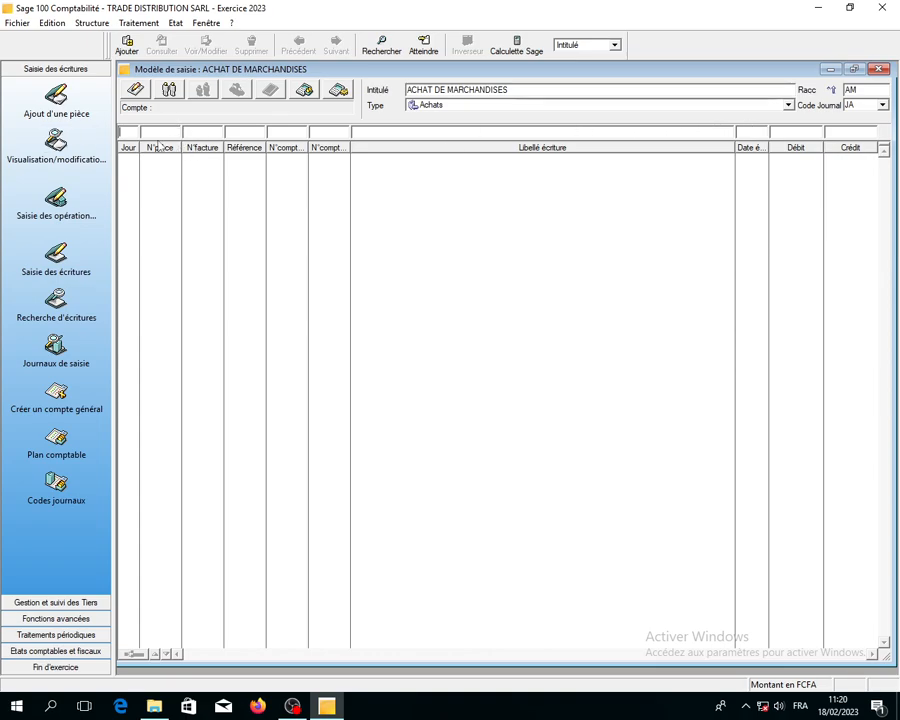
pyautogui.click(137, 94)
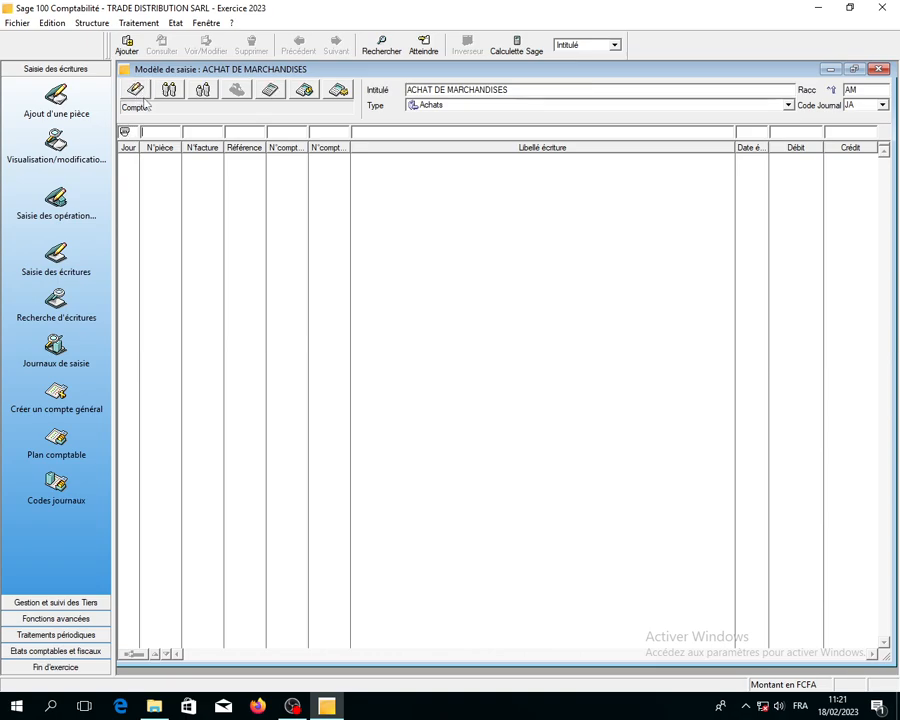
pyautogui.click(137, 94)
pyautogui.click(137, 94)
pyautogui.click(137, 94)
pyautogui.write('6011')
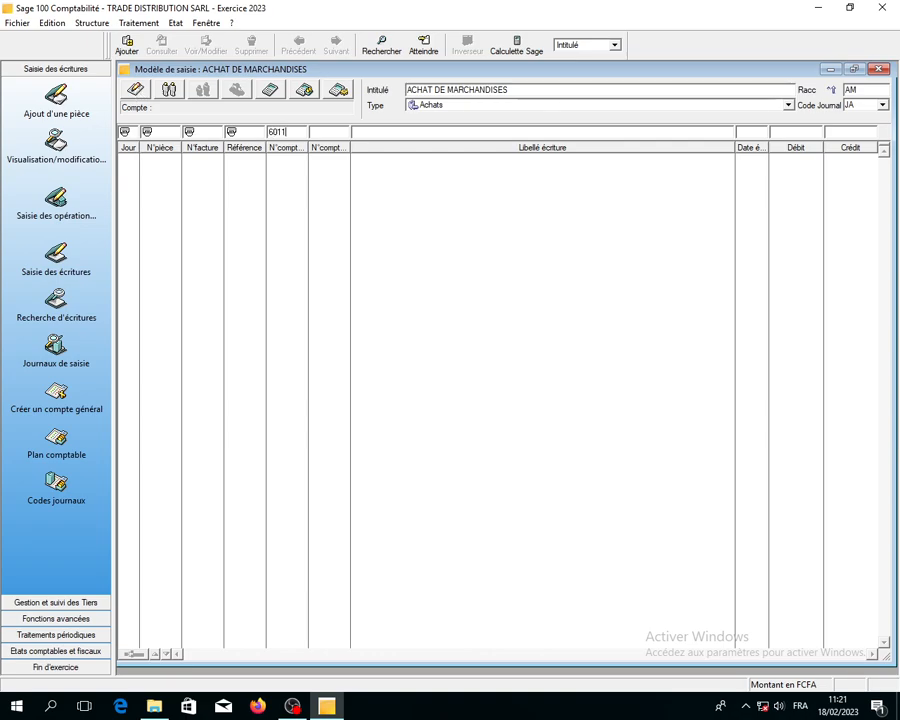
pyautogui.press('Tab')
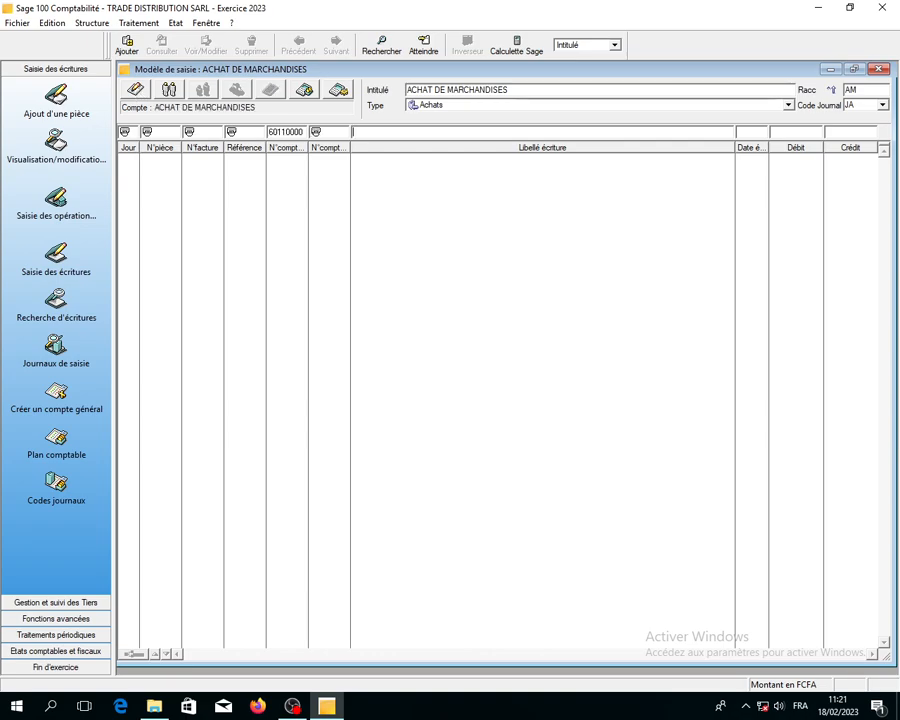
# - Label the line SVT FACTURE ACHAT N plus a manual-entry placeholder, assign manual entry to due date and debit, and validate it
pyautogui.write('SVT FACTURE ACHAT N')
pyautogui.click(138, 93)
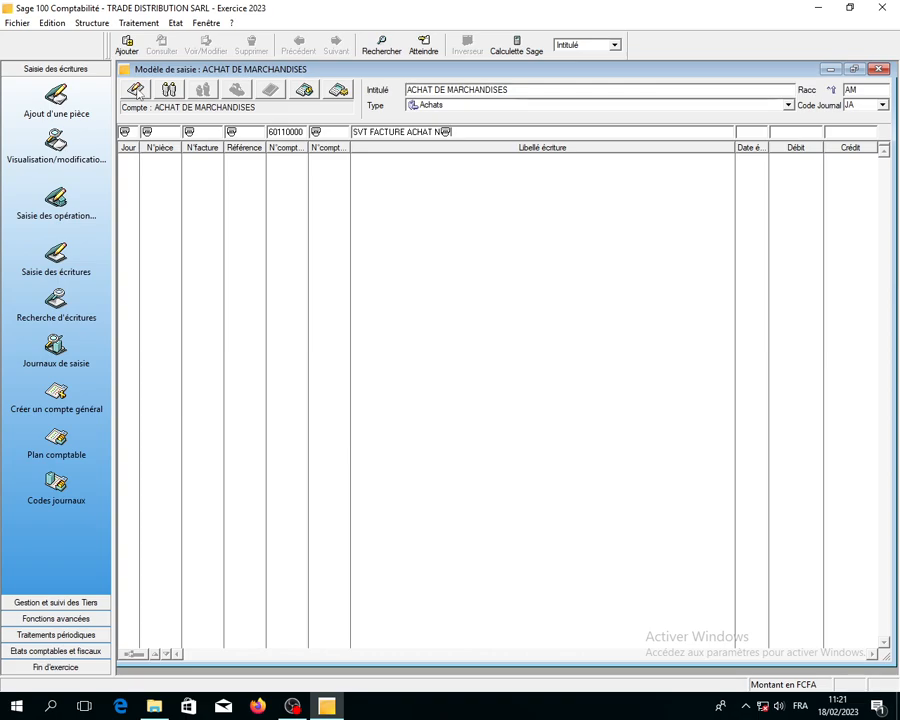
pyautogui.press('Tab')
pyautogui.click(138, 93)
pyautogui.press('Tab')
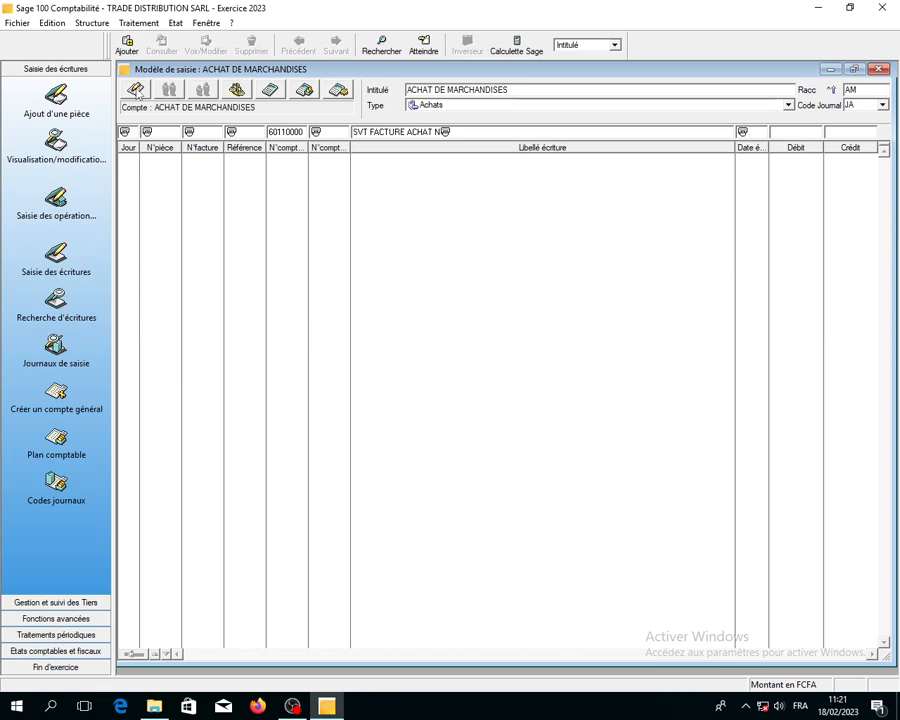
pyautogui.click(138, 93)
pyautogui.press('Return')
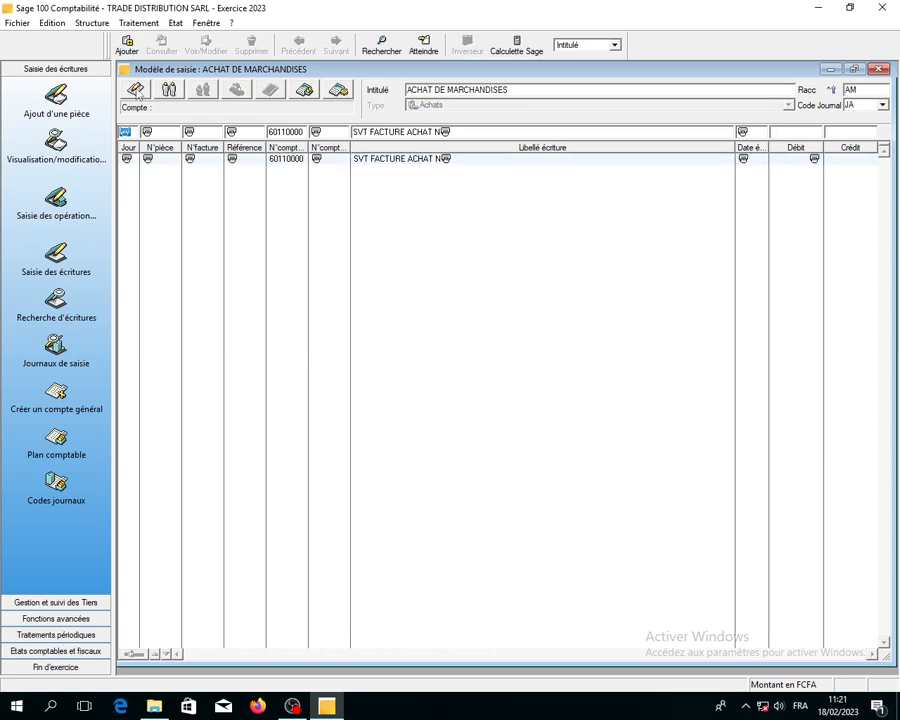
# - On the second line, make day, document number, invoice number and reference repeat, and set the general account to 44520000
pyautogui.click(172, 92)
pyautogui.click(160, 134)
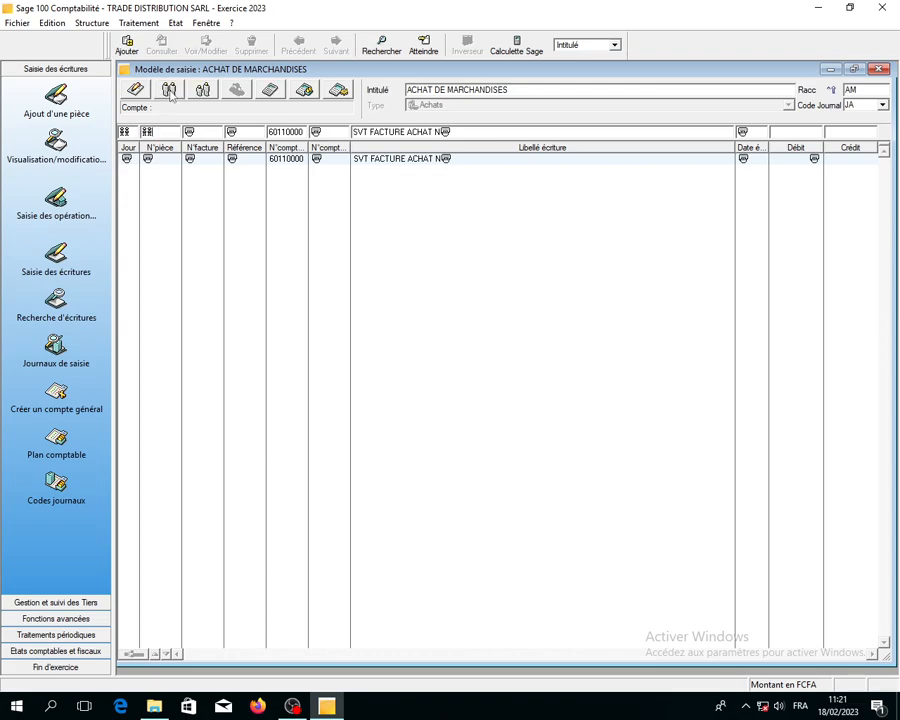
pyautogui.press('Tab')
pyautogui.press('Tab')
pyautogui.press('Tab')
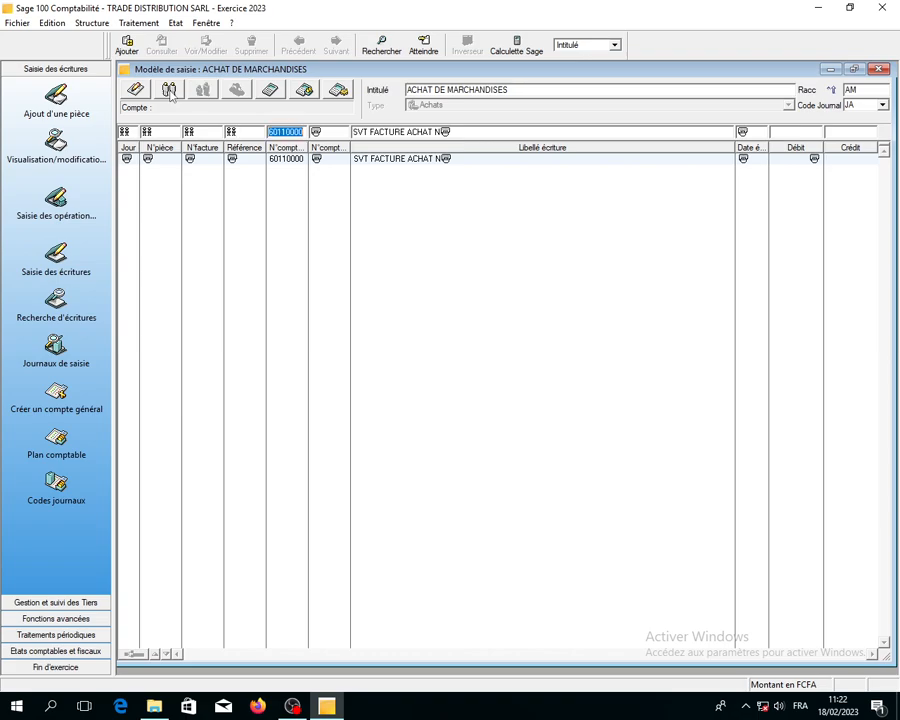
pyautogui.write('44')
pyautogui.write('4520000')
pyautogui.press('Tab')
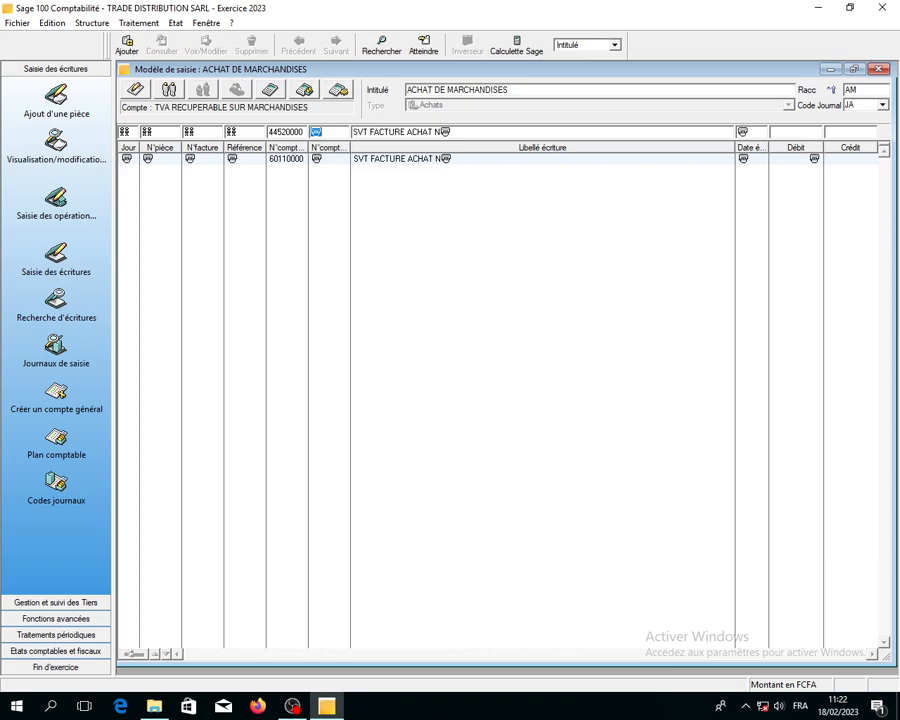
# - Replace the VAT line's label with the manual-entry placeholder, assign the calculation function to its debit, and validate the line
pyautogui.press('Tab')
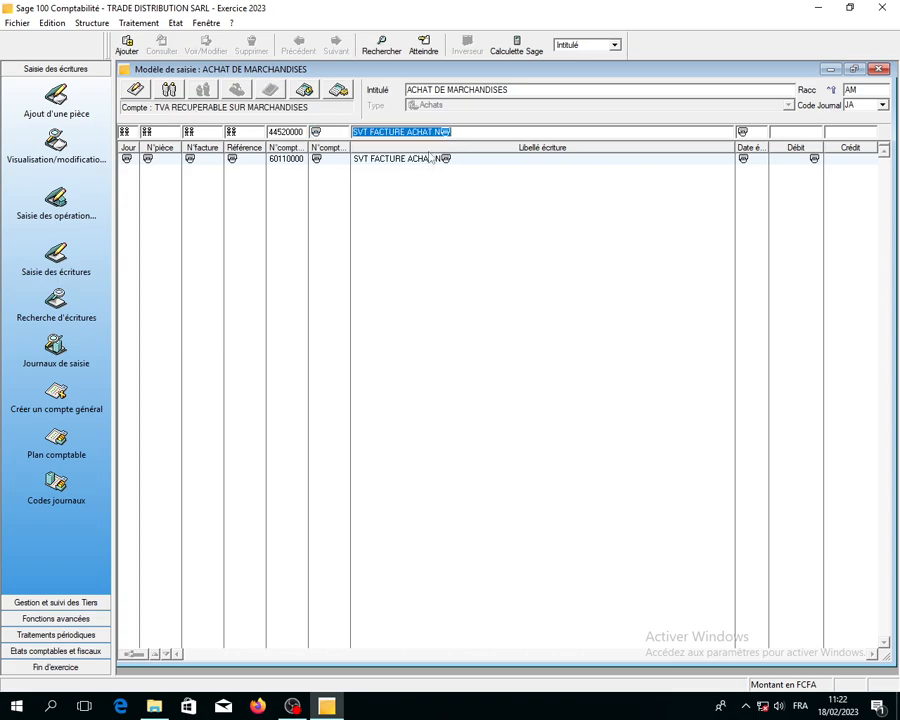
pyautogui.press('Delete')
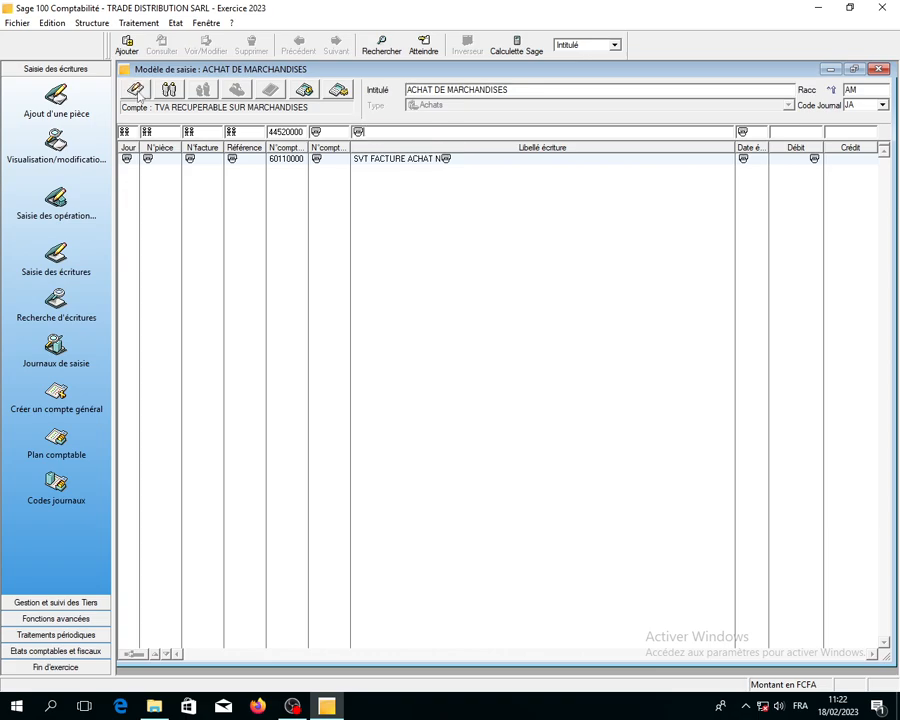
pyautogui.press('Tab')
pyautogui.click(137, 92)
pyautogui.press('Tab')
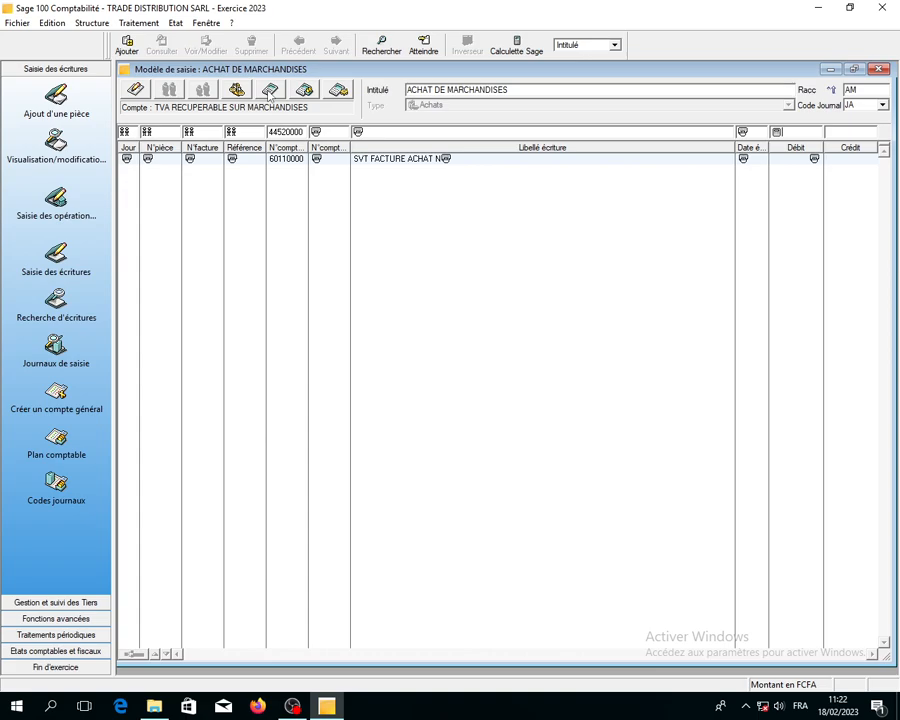
pyautogui.click(269, 91)
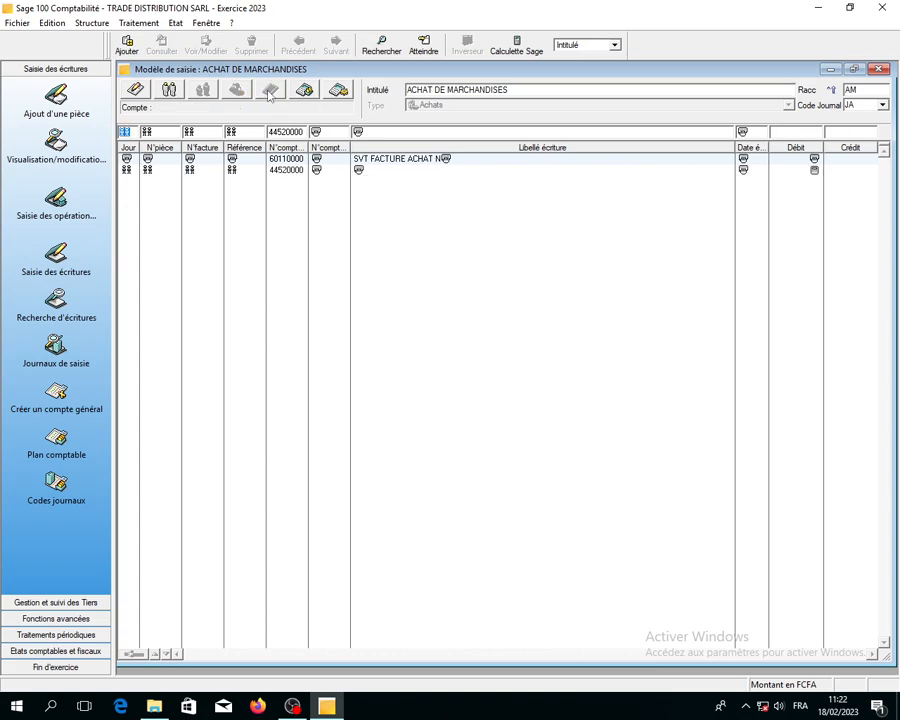
# - Start the third line with the same repeated document fields and set its general account to supplier account 40100000
pyautogui.press('Tab')
pyautogui.press('Tab')
pyautogui.press('Tab')
pyautogui.press('Tab')
pyautogui.write('401')
pyautogui.press('Tab')
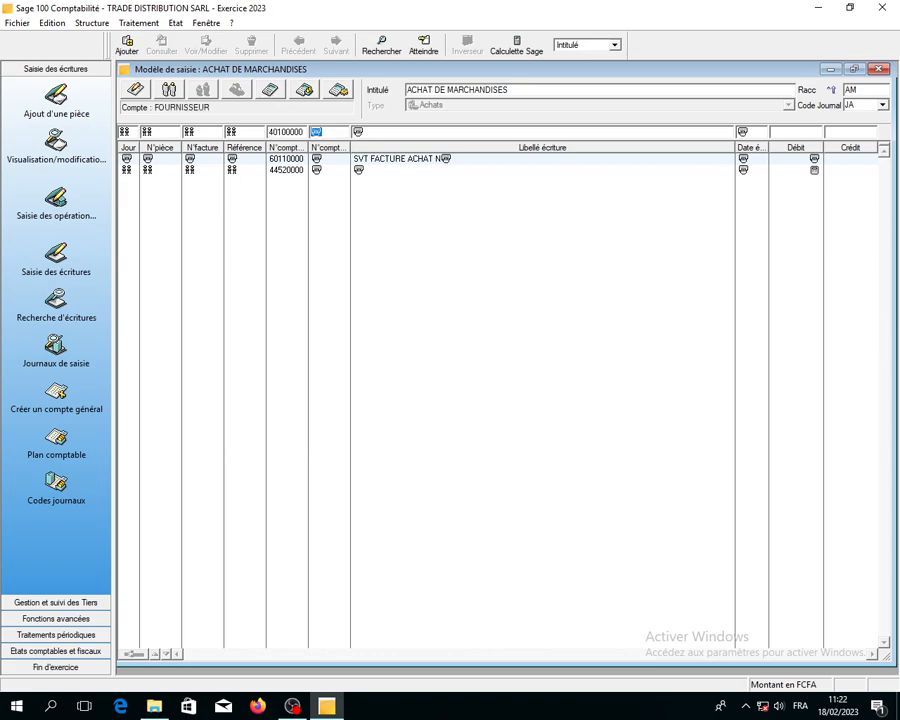
# - Assign the repeat function to the supplier line's label and the balancing function to its credit, validate it and close the template
pyautogui.press('Tab')
pyautogui.press('Tab')
pyautogui.press('Tab')
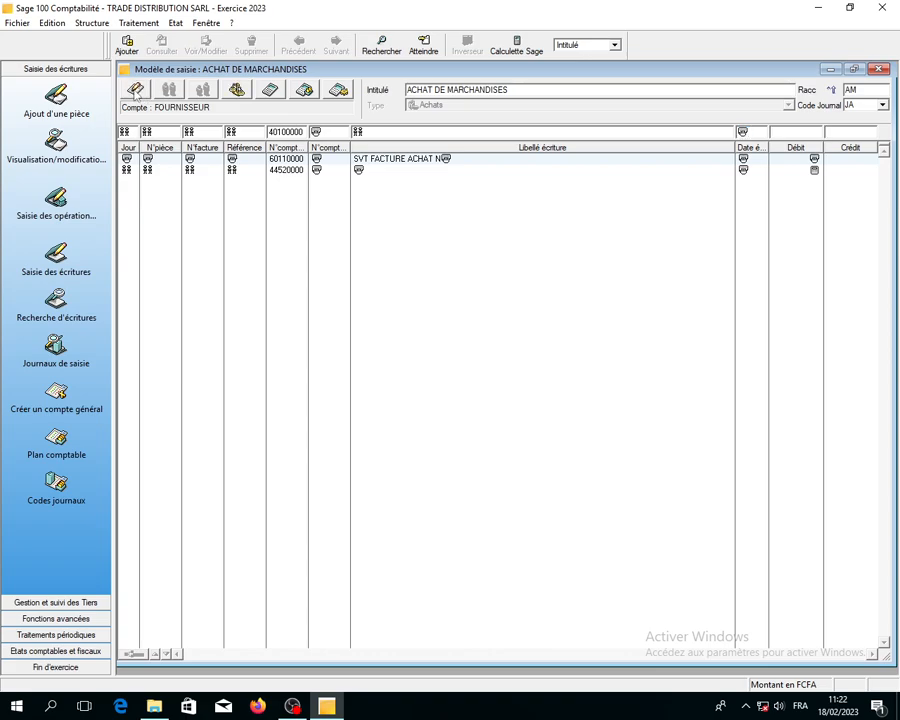
pyautogui.press('Tab')
pyautogui.click(233, 94)
pyautogui.press('Return')
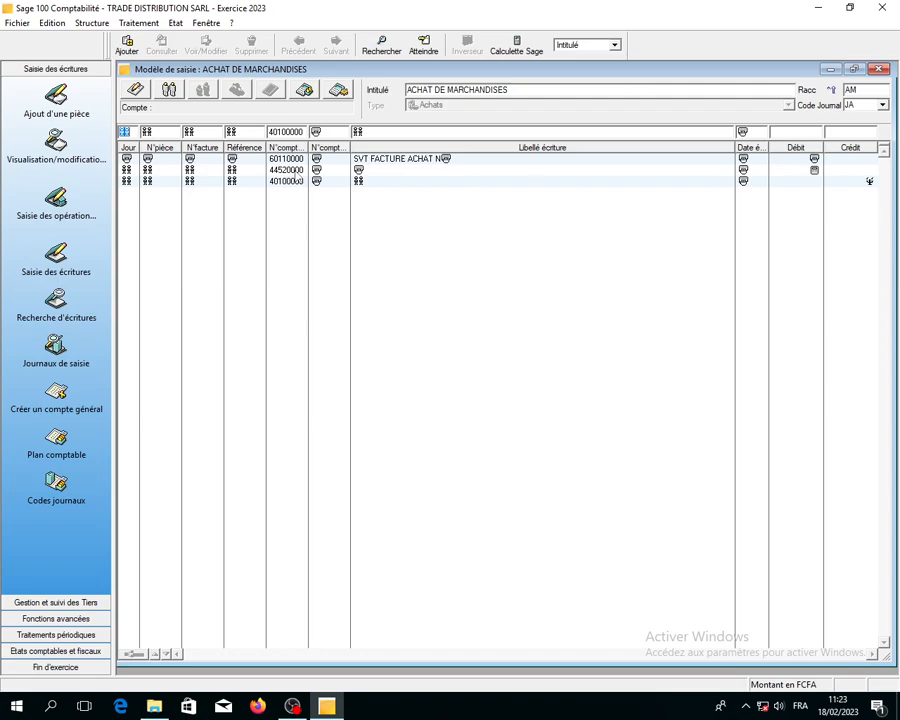
pyautogui.click(882, 71)
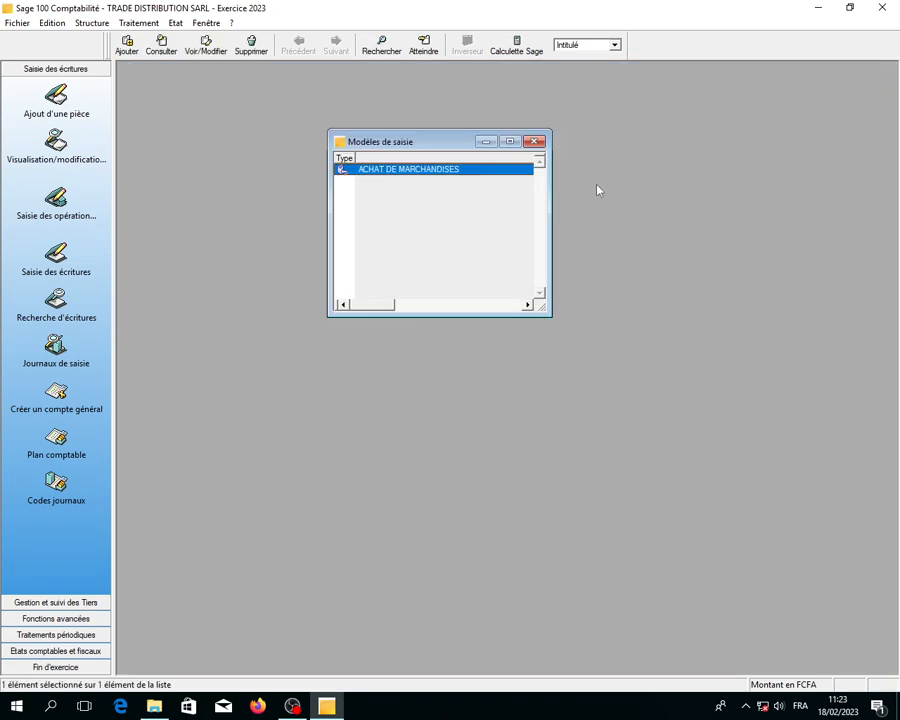
# - Add another entry template in a maximized window and title it VENTE DE MARCHANDISES
pyautogui.rightClick(439, 215)
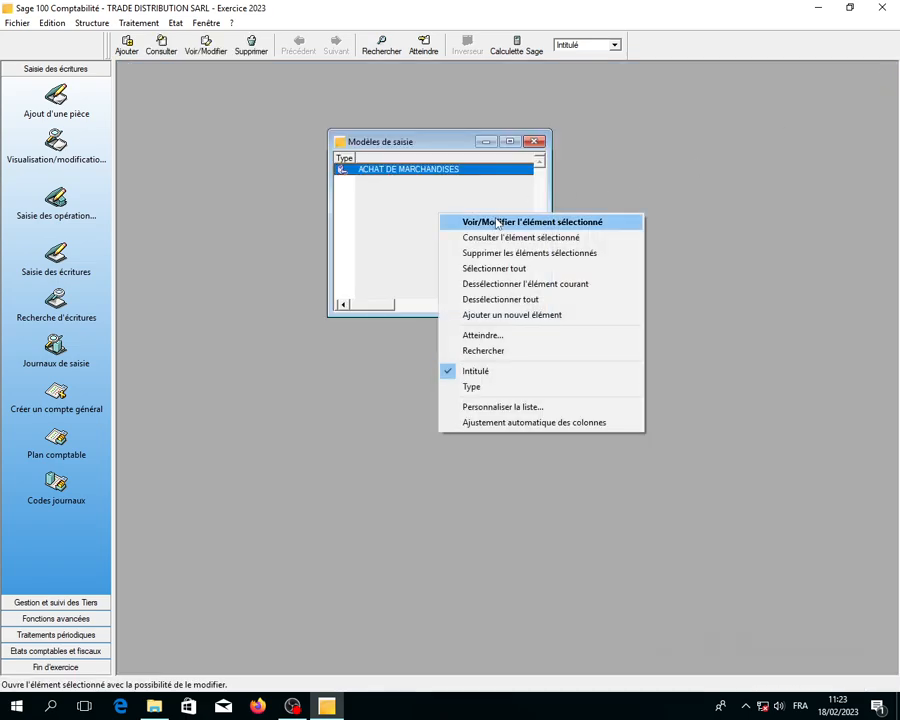
pyautogui.click(556, 315)
pyautogui.click(748, 164)
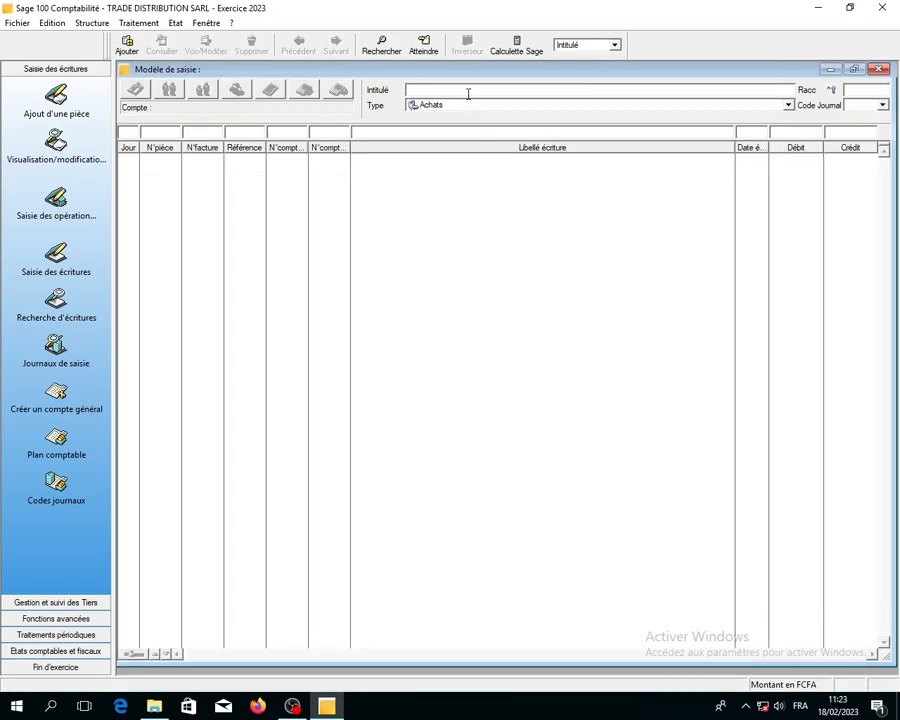
pyautogui.write('VENTE DE MARCHA')
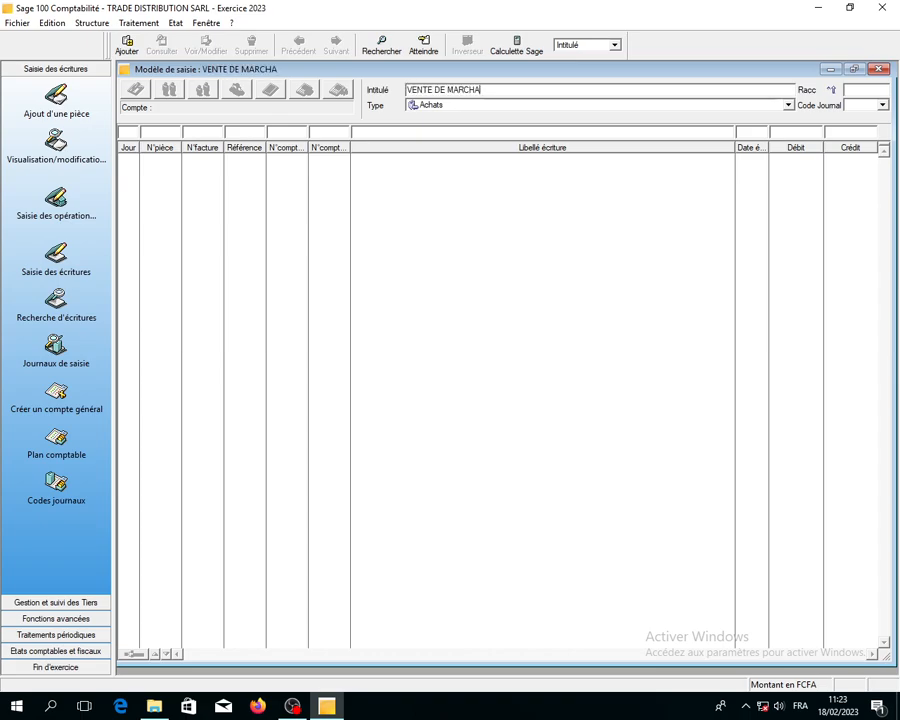
pyautogui.write('NDISES')
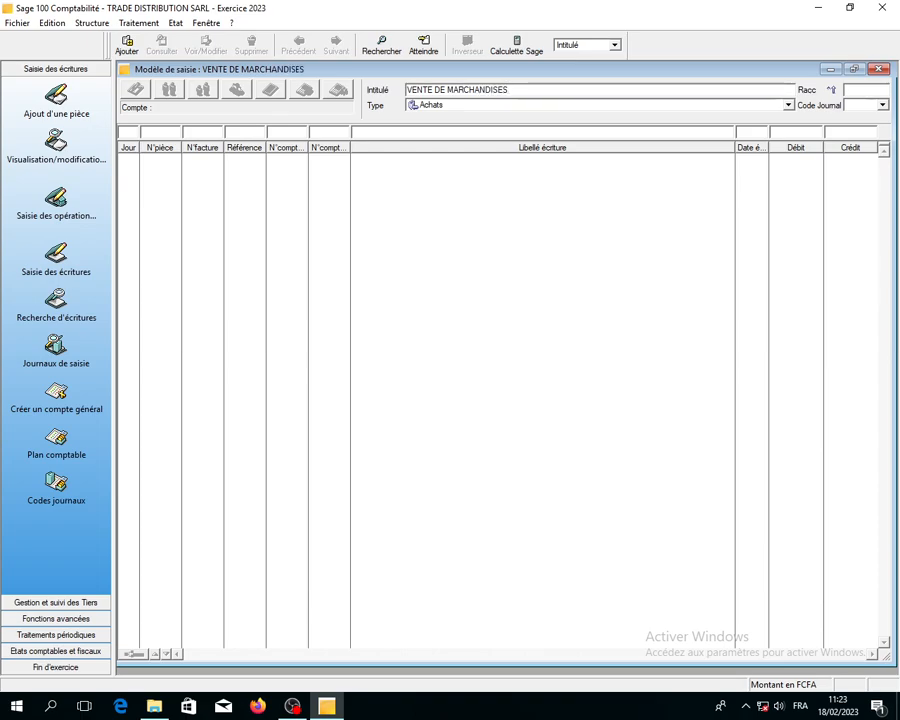
# - Give the sales template the shortcut VM, set its type to Ventes and its journal code to JV
pyautogui.write('VM')
pyautogui.press('Tab')
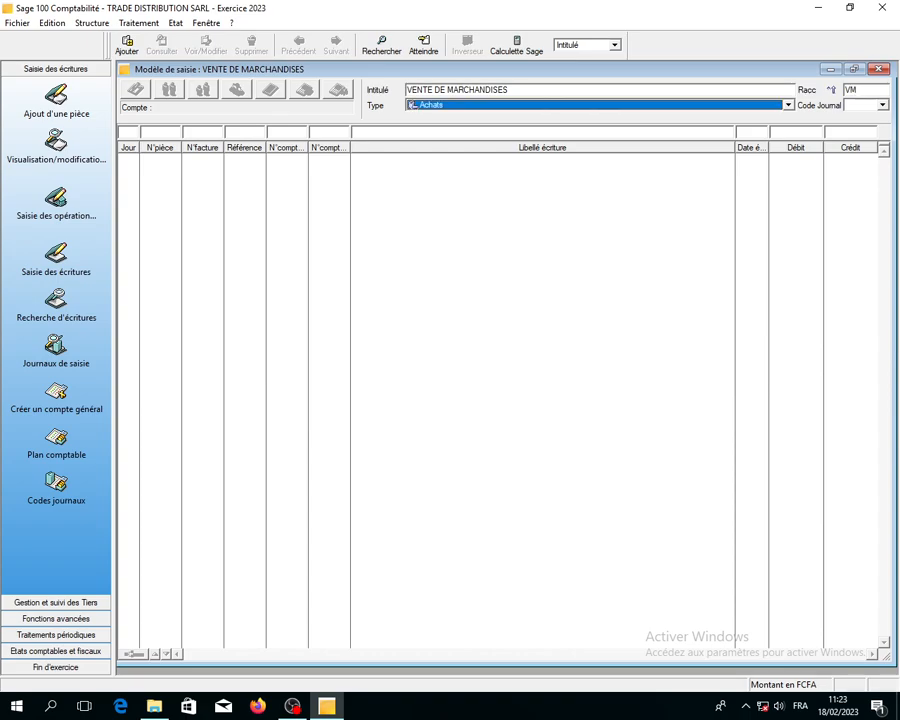
pyautogui.click(787, 106)
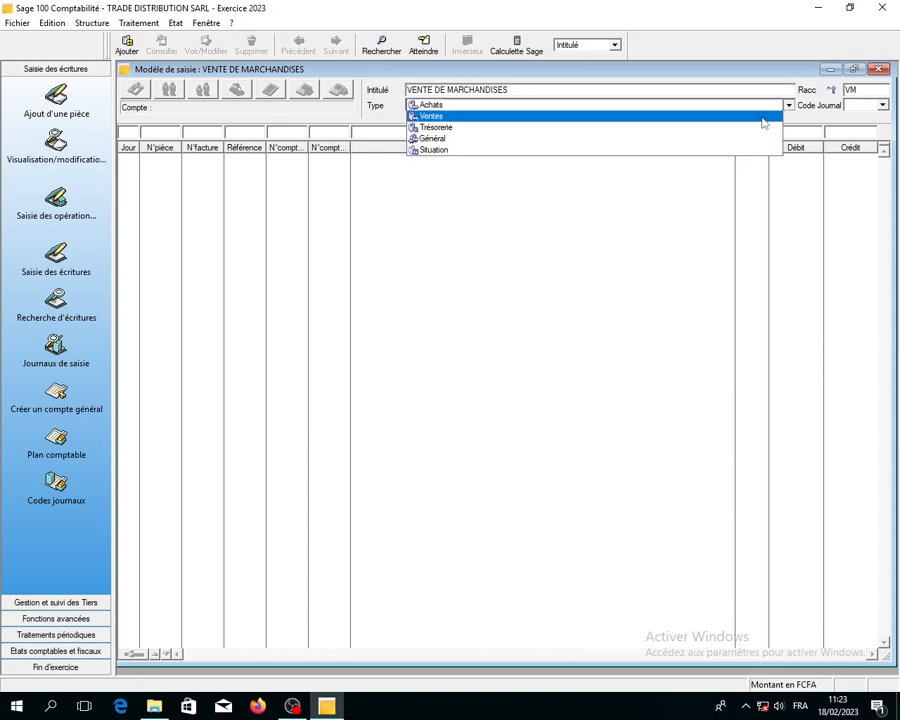
pyautogui.click(718, 118)
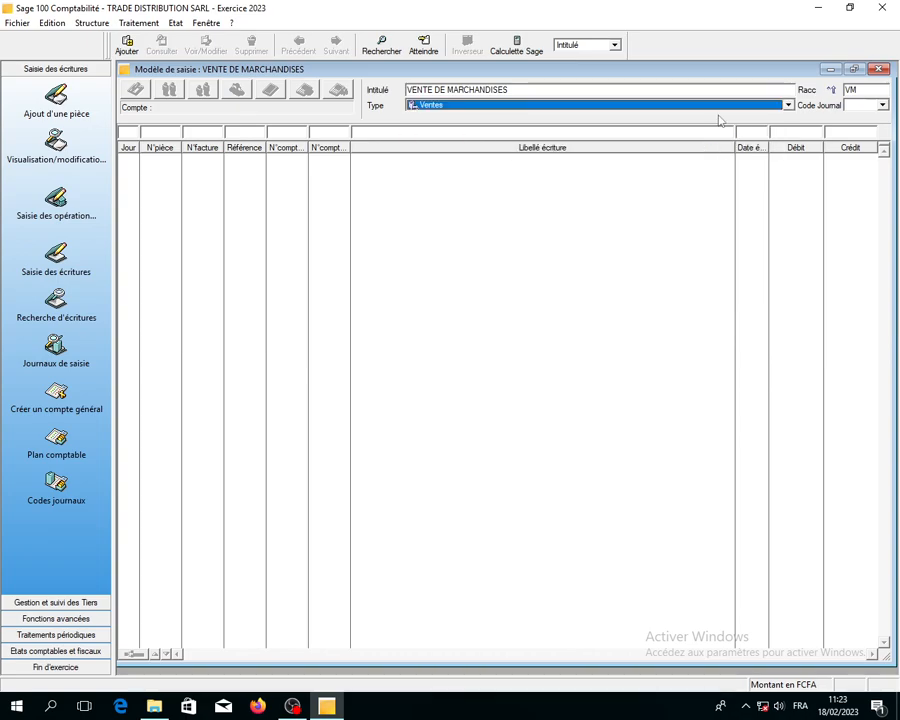
pyautogui.press('Tab')
pyautogui.click(883, 106)
pyautogui.click(884, 106)
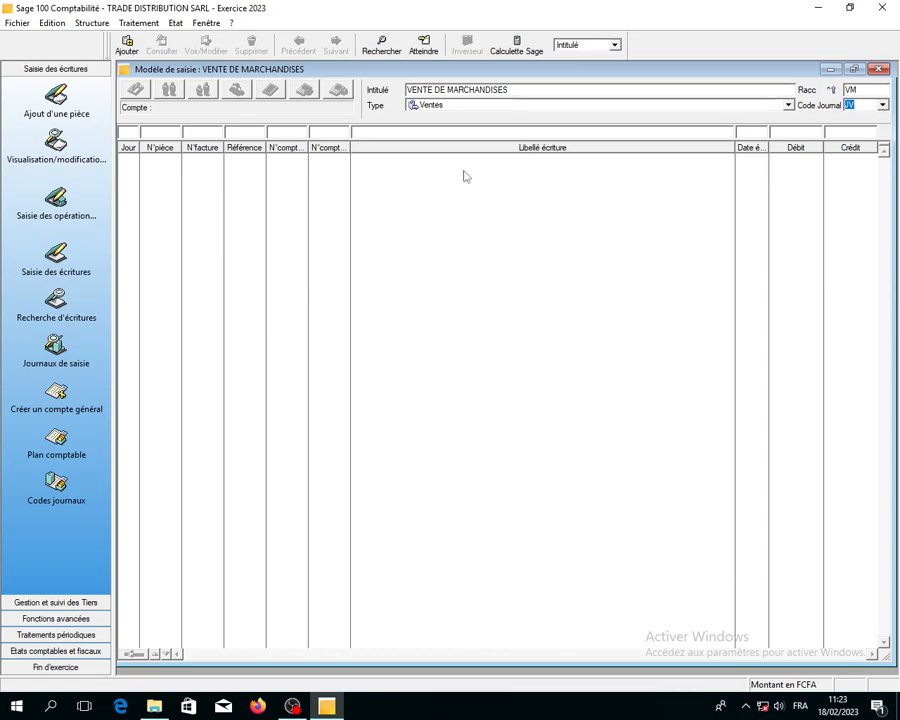
# - Start the first line with manual entry for day, document, invoice and reference, and set its general account to customer account 41100000
pyautogui.click(132, 130)
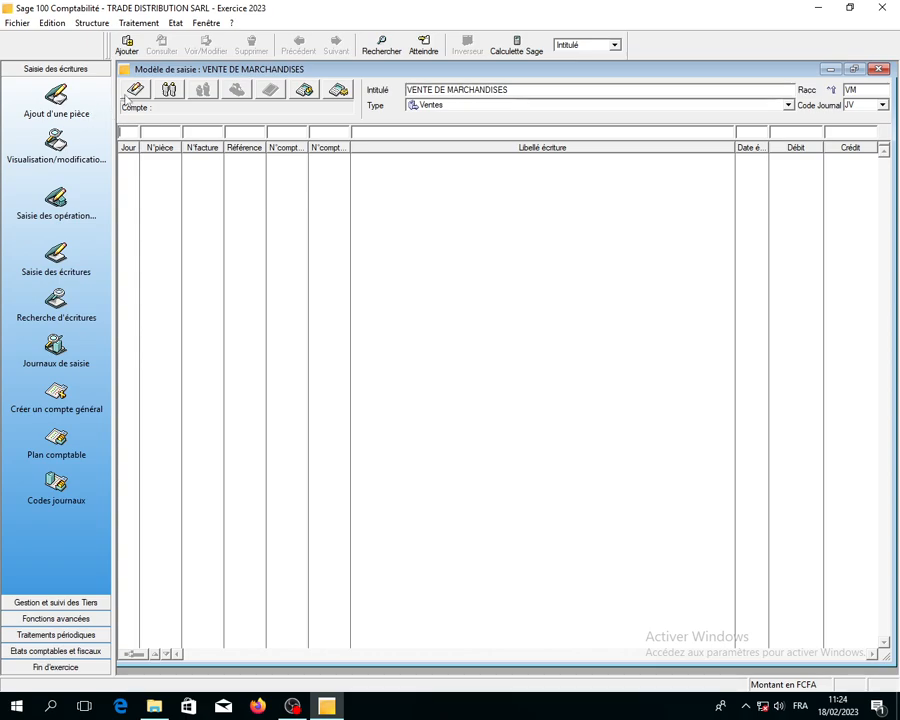
pyautogui.press('Tab')
pyautogui.click(136, 94)
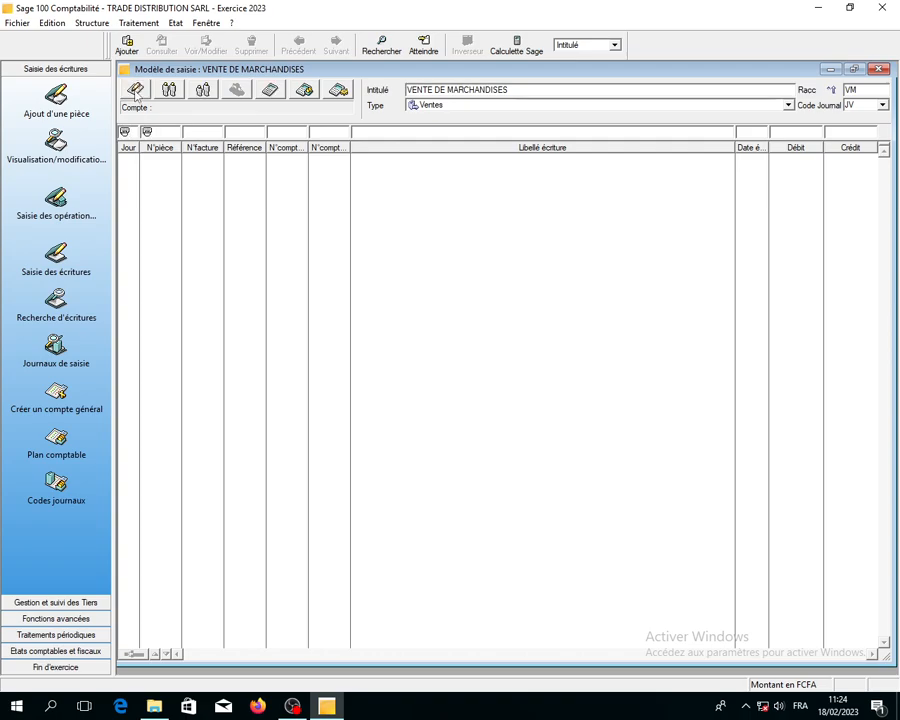
pyautogui.click(136, 94)
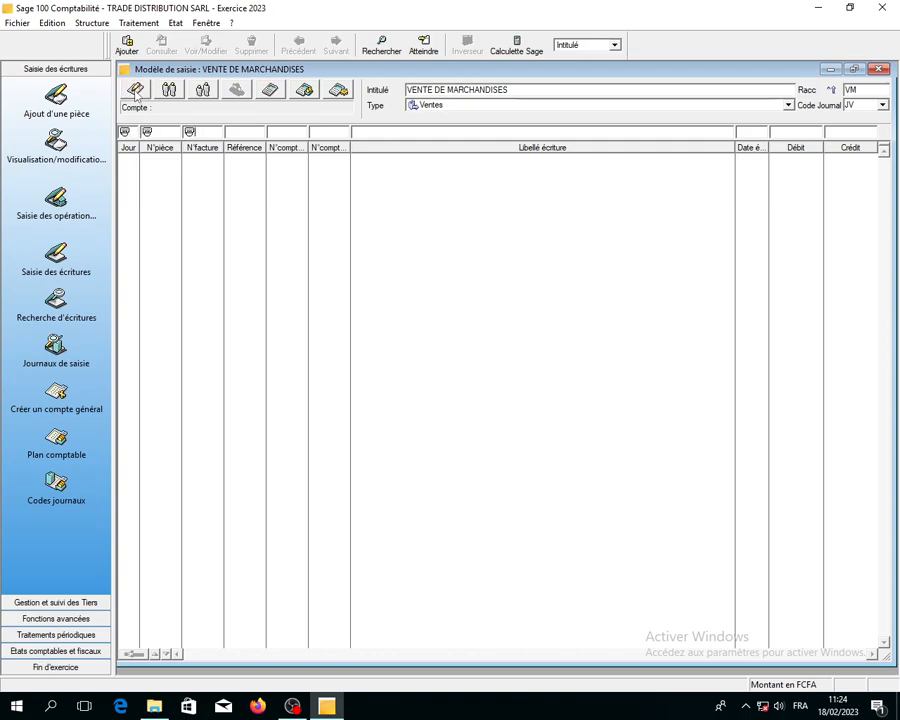
pyautogui.click(136, 94)
pyautogui.write('41100000')
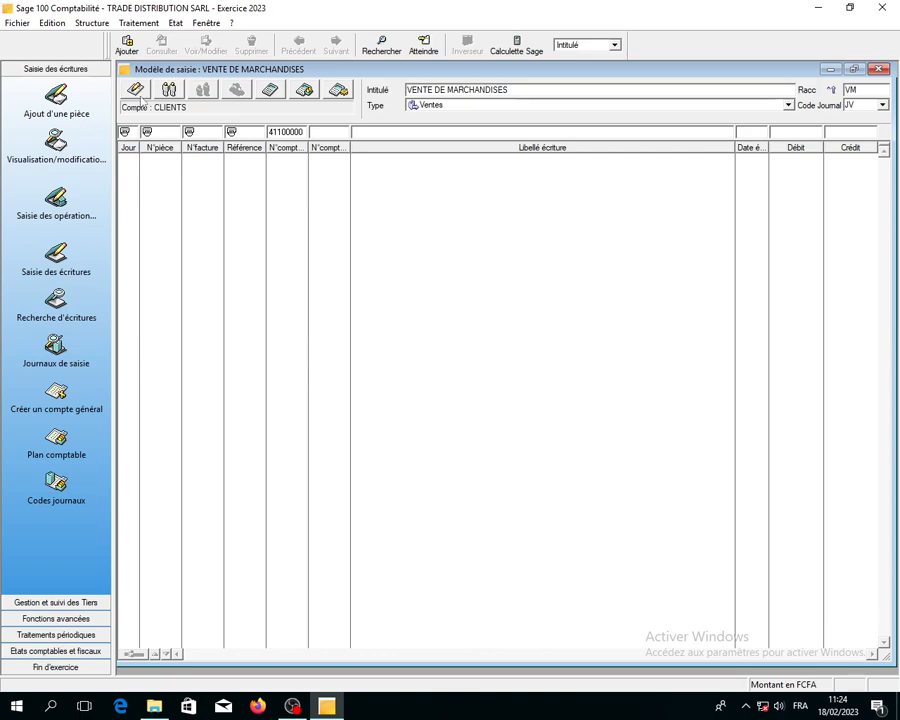
# - Complete the customer line with manual third-party account and due date, label SVT FACTURE VENTE N plus manual-entry placeholder, and balancing debit, and validate it
pyautogui.click(137, 91)
pyautogui.write('SVT FACTURE VEN')
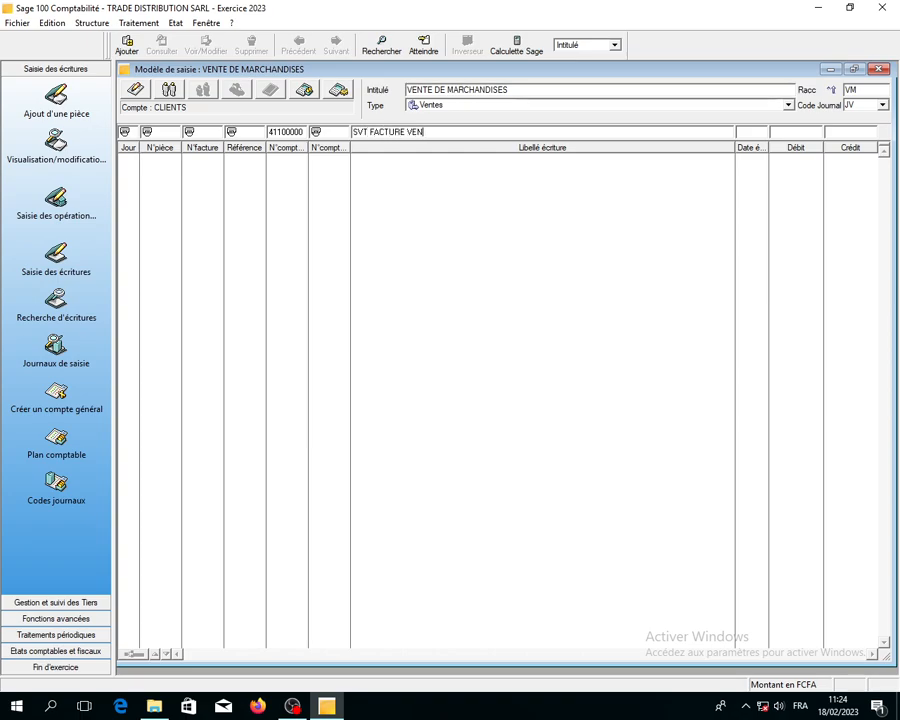
pyautogui.write('TE N')
pyautogui.press('Tab')
pyautogui.press('Tab')
pyautogui.press('Tab')
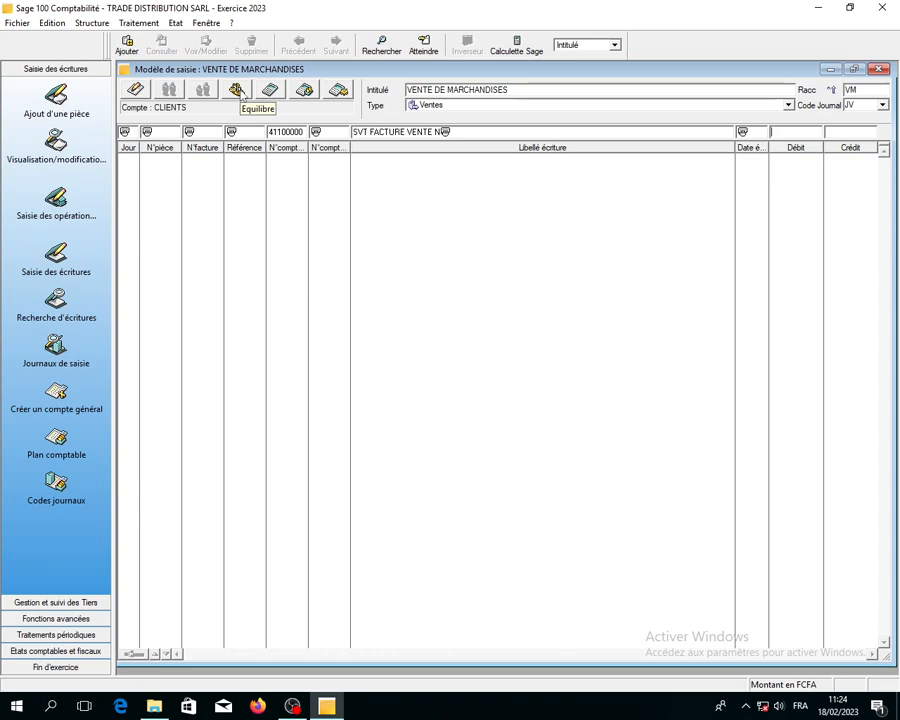
pyautogui.click(241, 94)
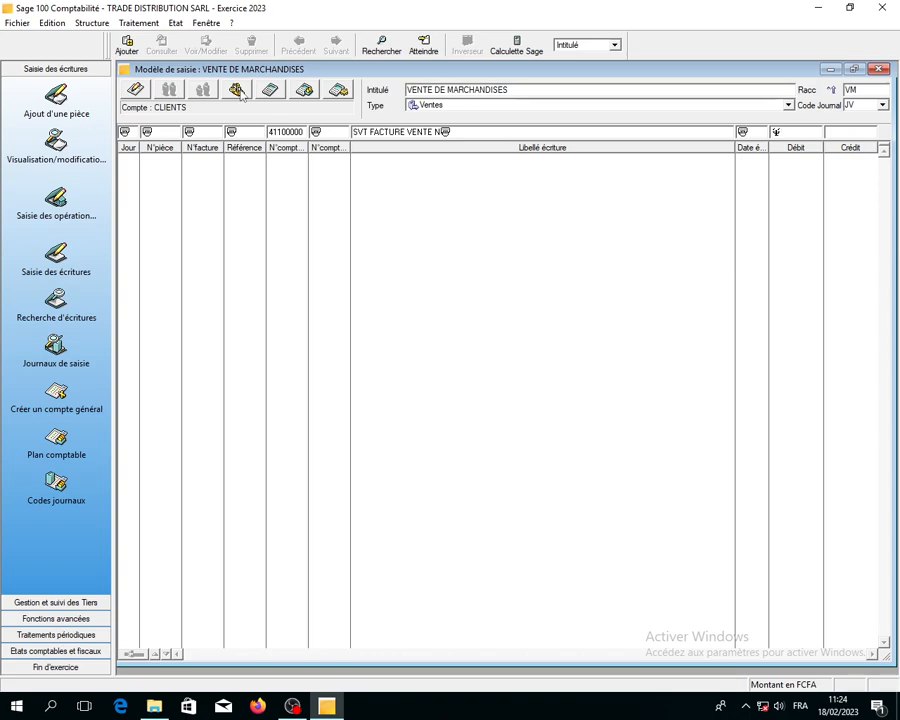
pyautogui.click(238, 91)
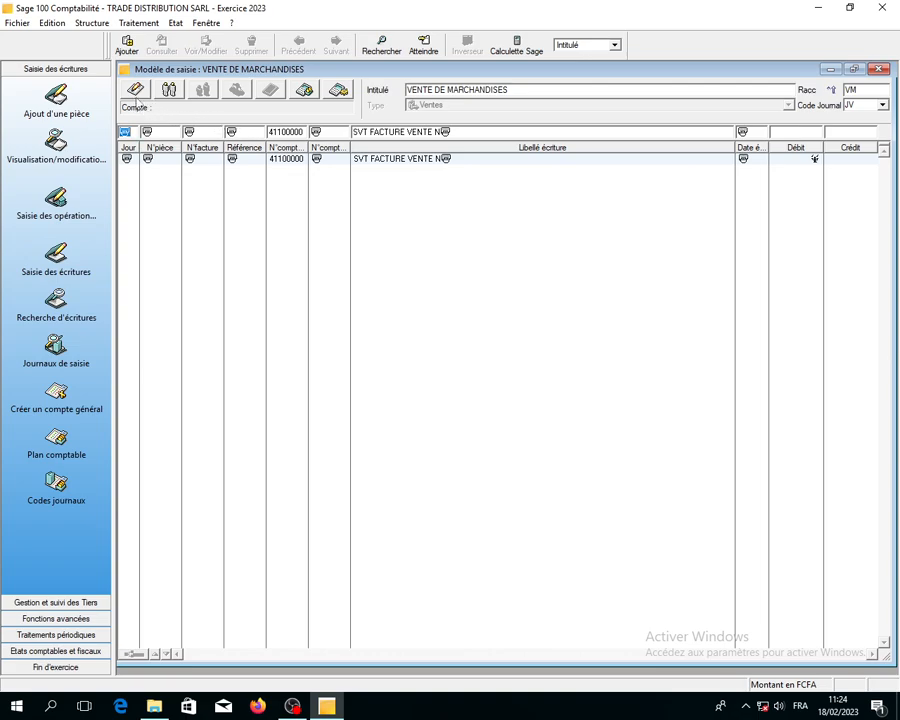
# - Start the second line with the repeat function for day, document, invoice and reference, and set its general account to 70110000
pyautogui.press('Tab')
pyautogui.press('Tab')
pyautogui.press('Tab')
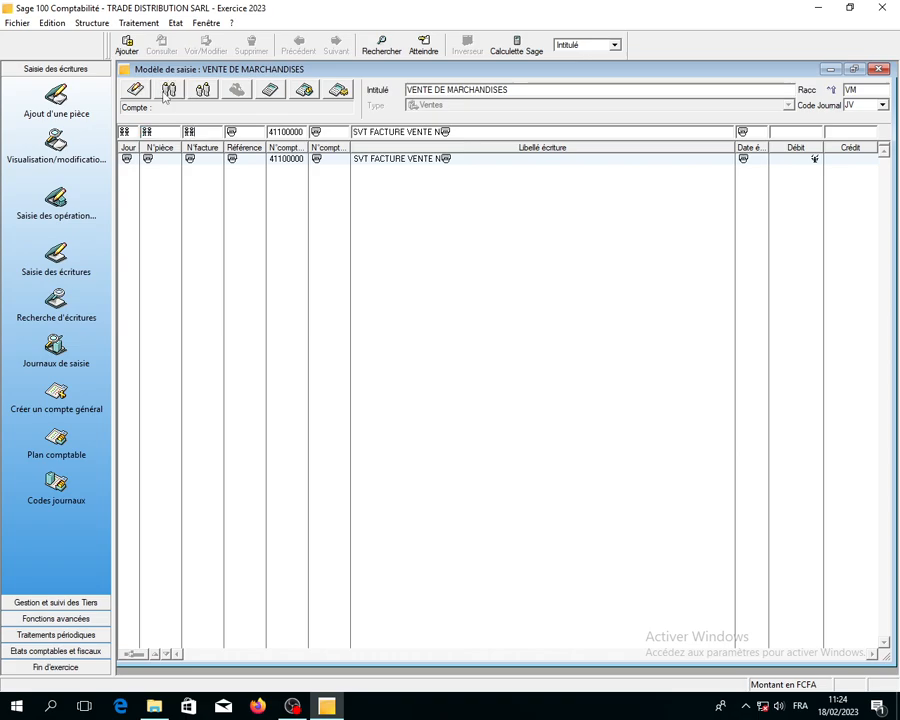
pyautogui.press('Tab')
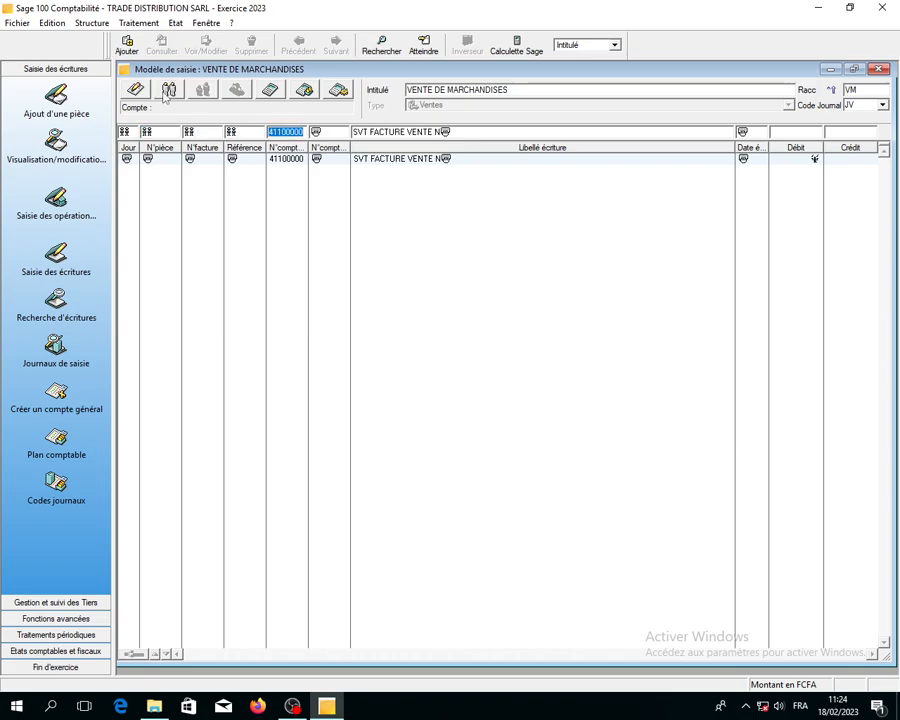
pyautogui.write('70110000')
pyautogui.press('Tab')
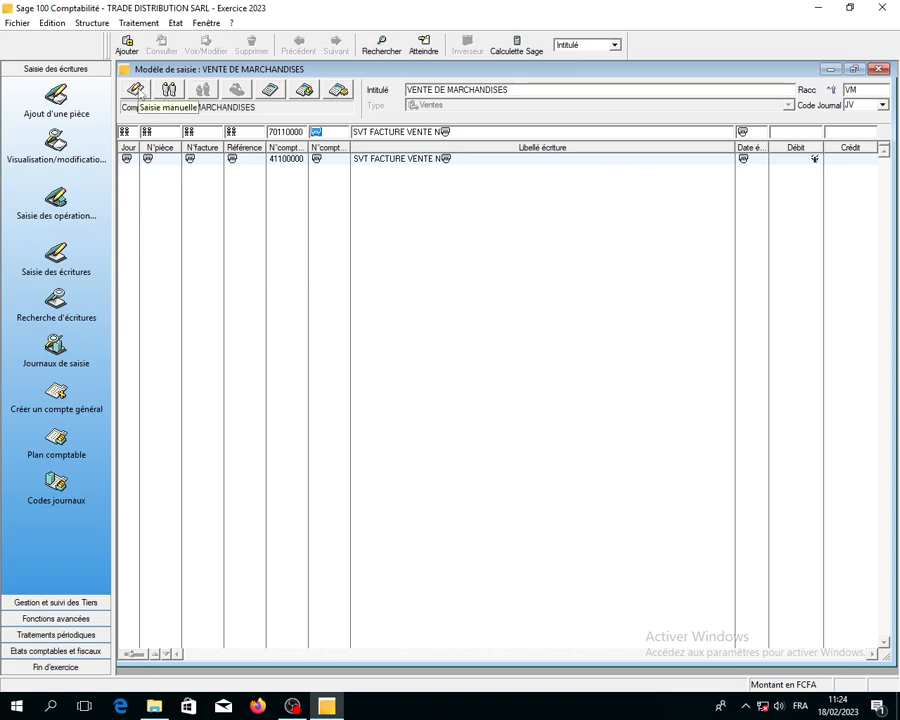
# - Assign the repeat function to the sales line's third-party account, label and due date, set its credit to manual entry, and validate it
pyautogui.click(141, 93)
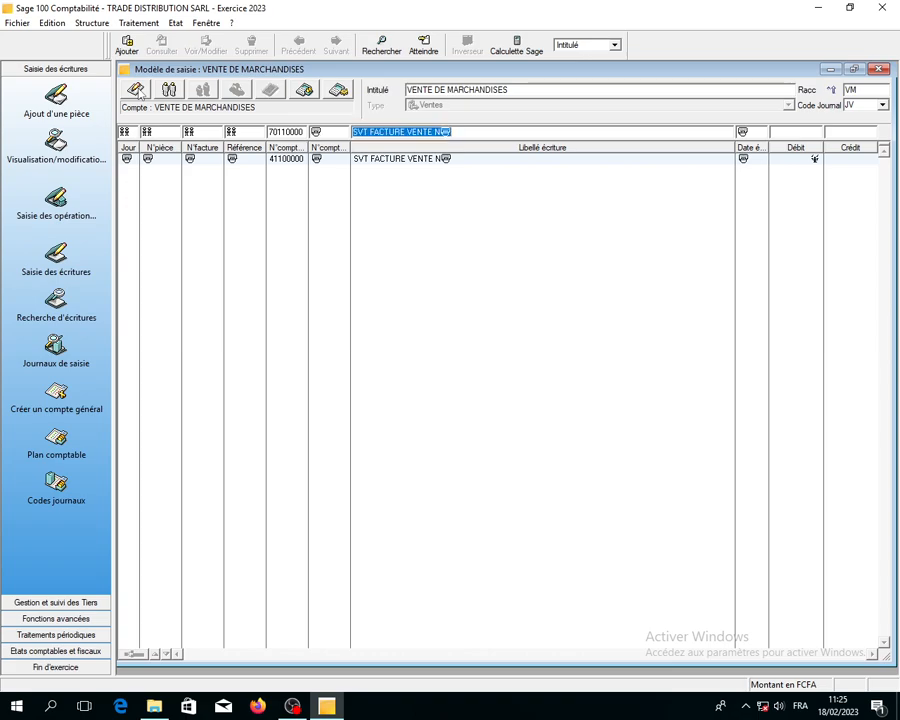
pyautogui.moveTo(335, 135); pyautogui.dragTo(306, 136)
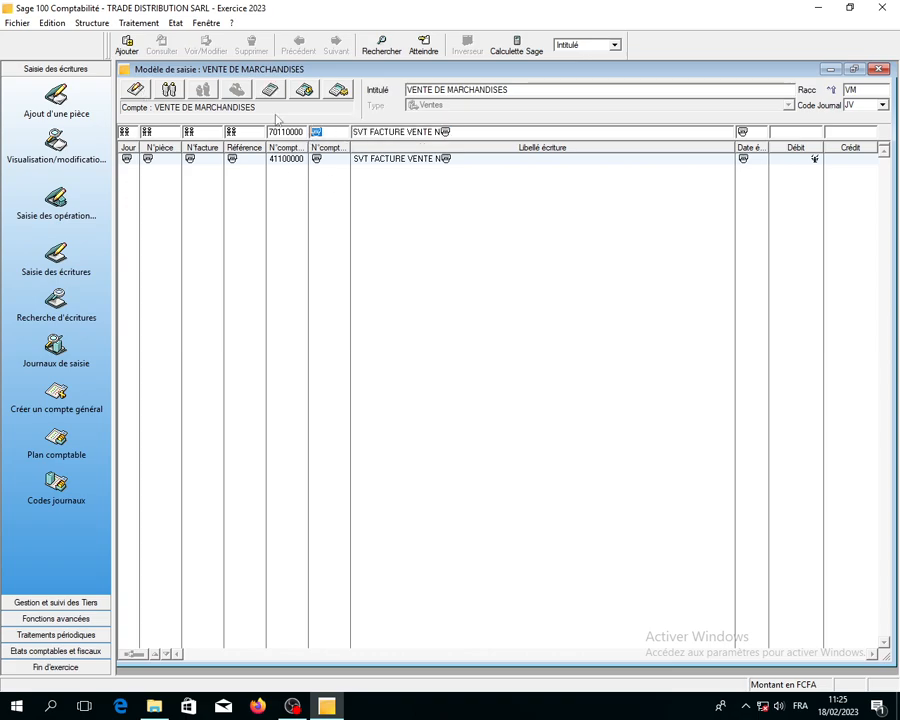
pyautogui.click(173, 92)
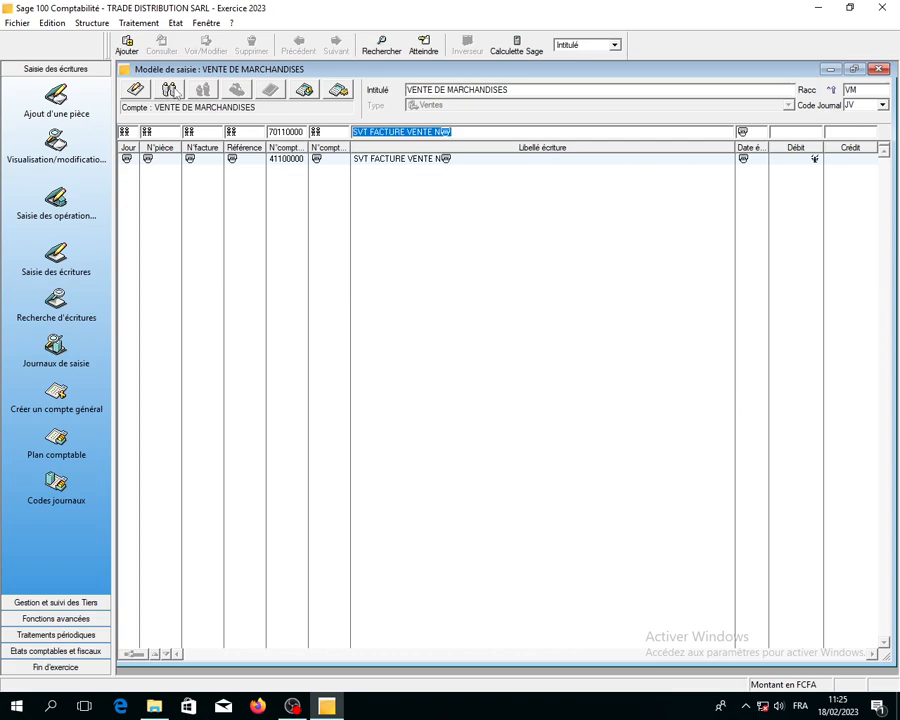
pyautogui.click(174, 92)
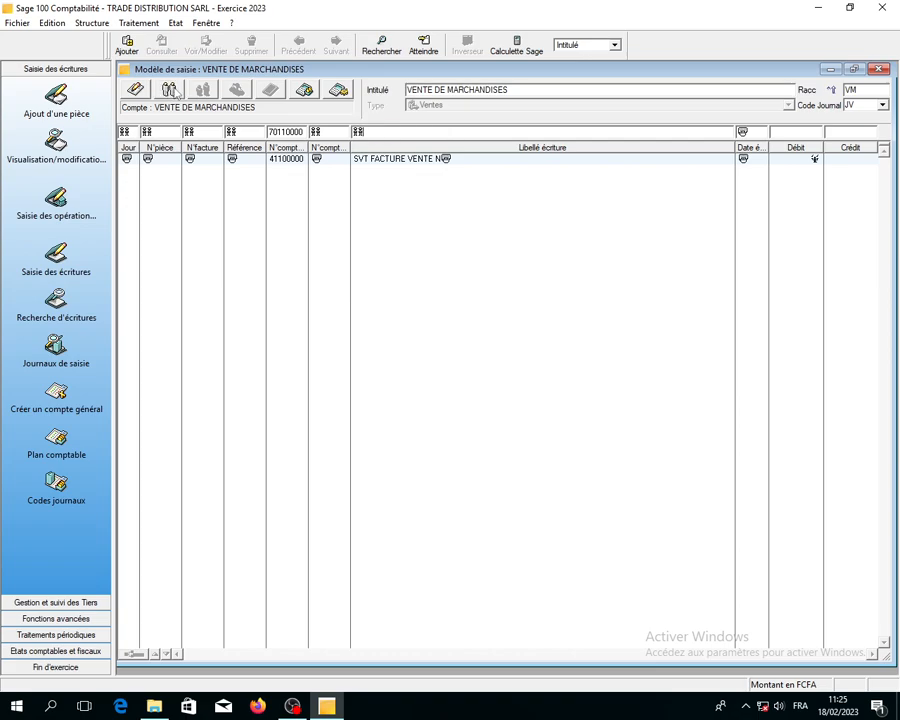
pyautogui.click(173, 92)
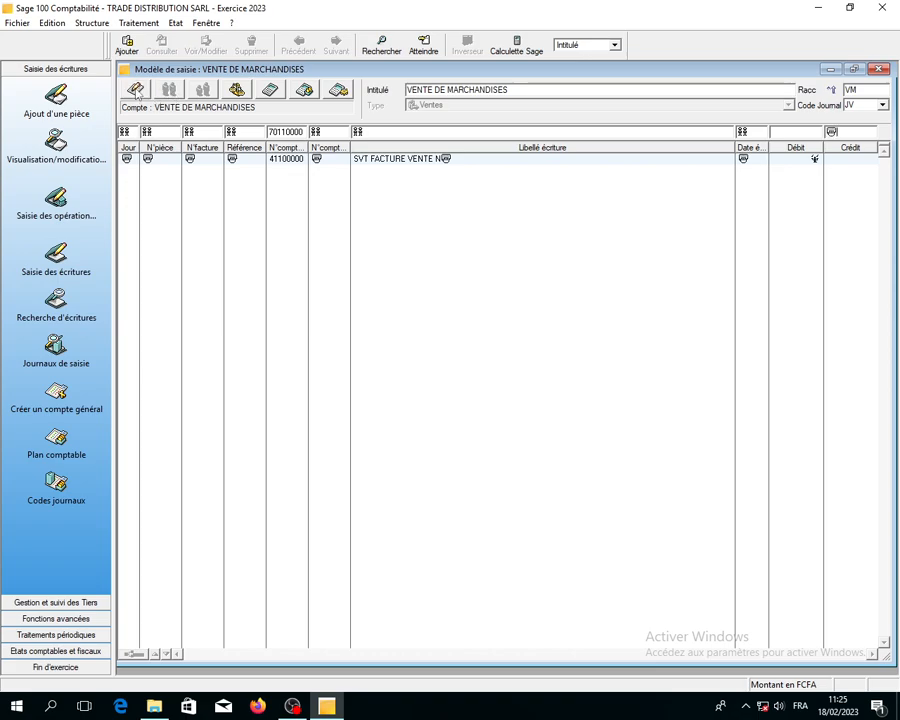
pyautogui.click(137, 90)
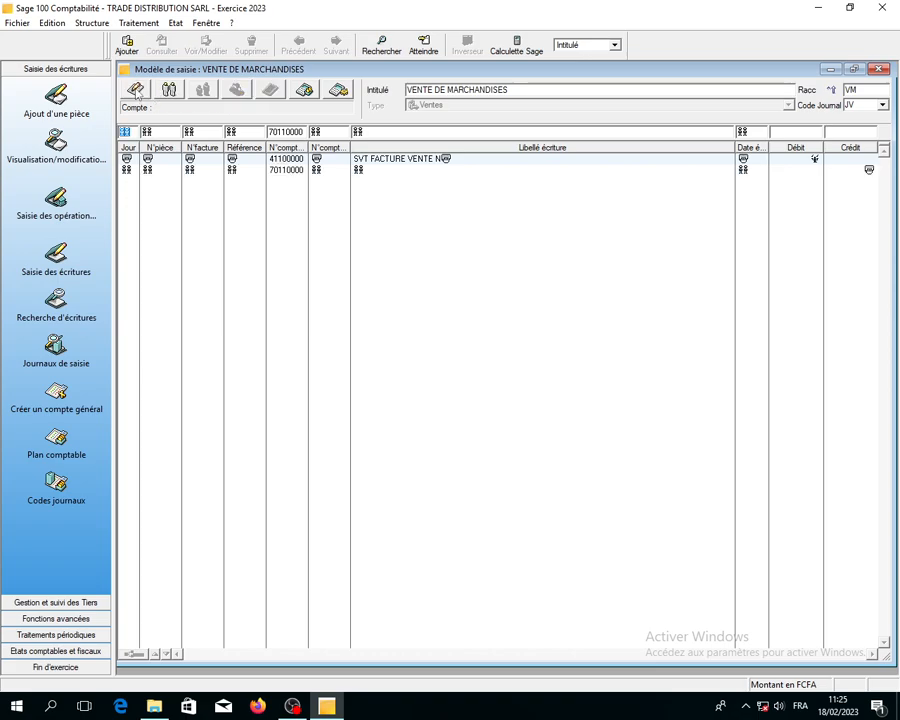
# - Start the third line with the same repeated document fields and choose general account 44520000, TVA RECUPERABLE SUR MARCHANDISES
pyautogui.press('Tab')
pyautogui.press('Tab')
pyautogui.press('Tab')
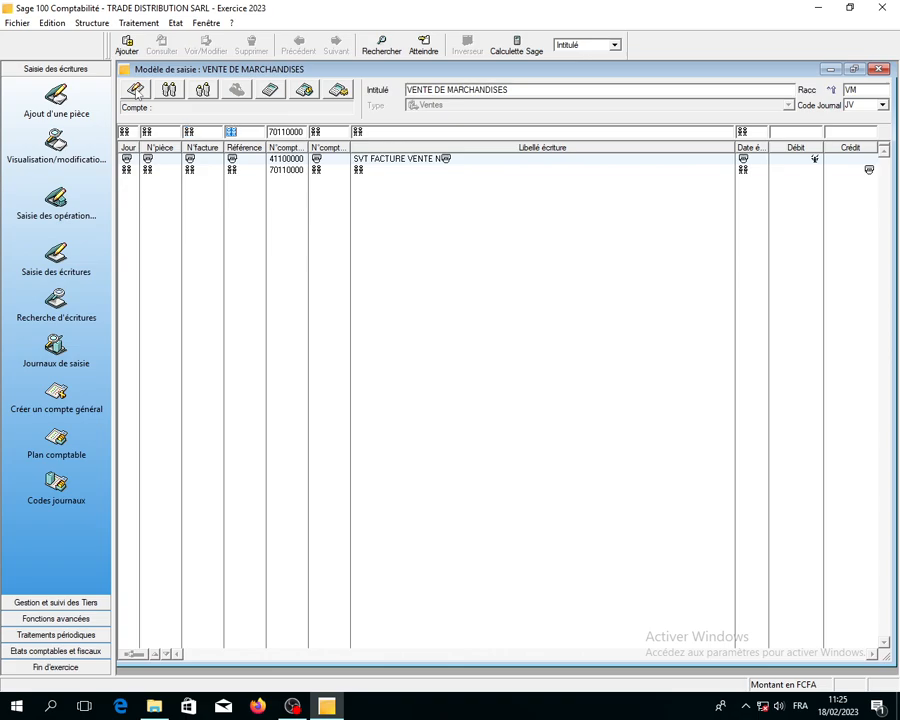
pyautogui.press('Tab')
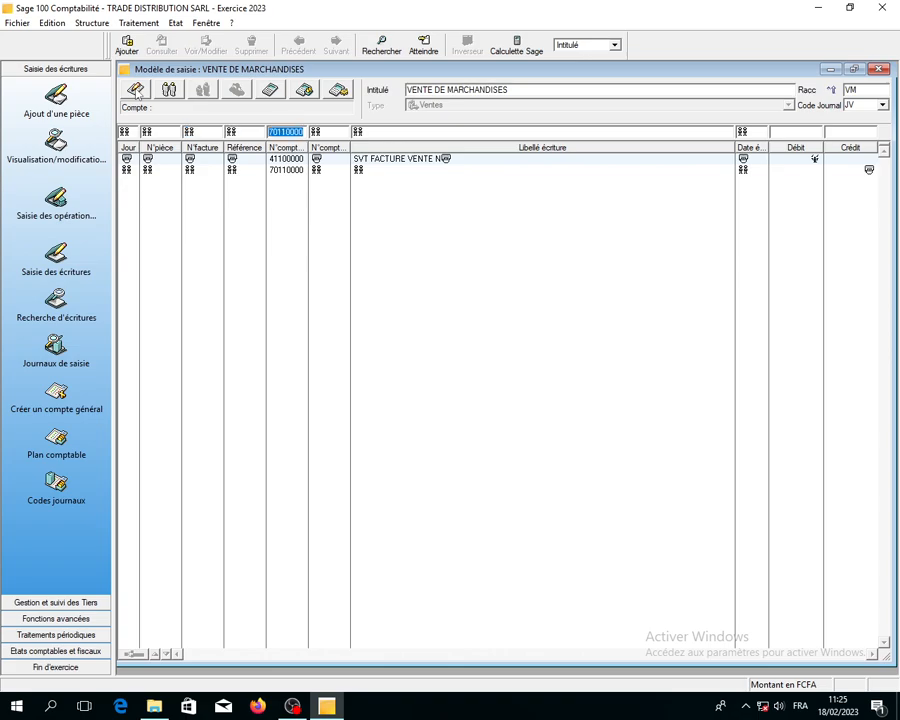
pyautogui.write('443')
pyautogui.press('Tab')
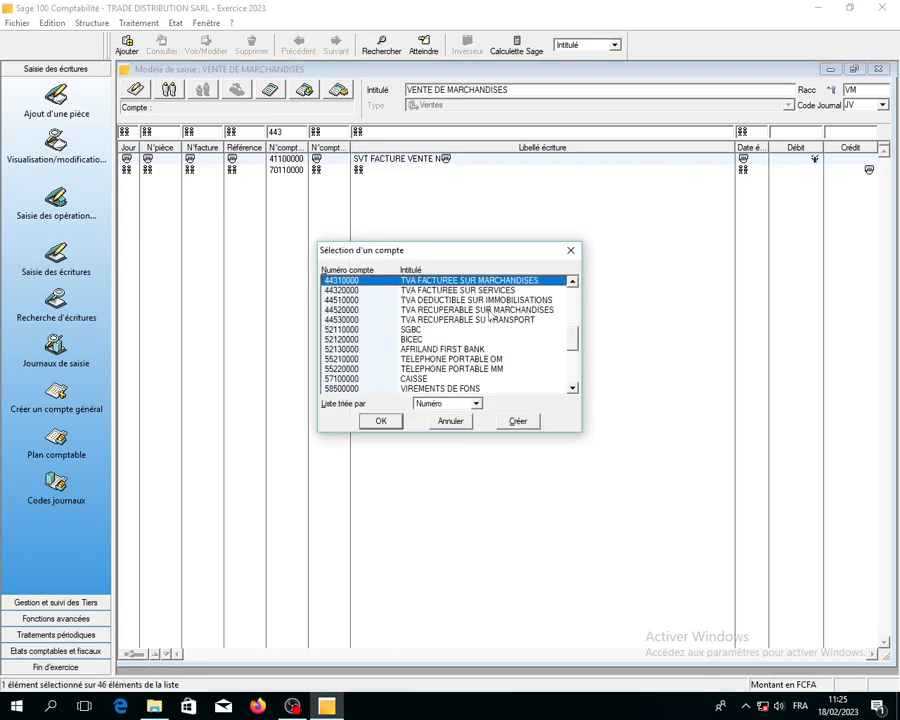
pyautogui.click(518, 311)
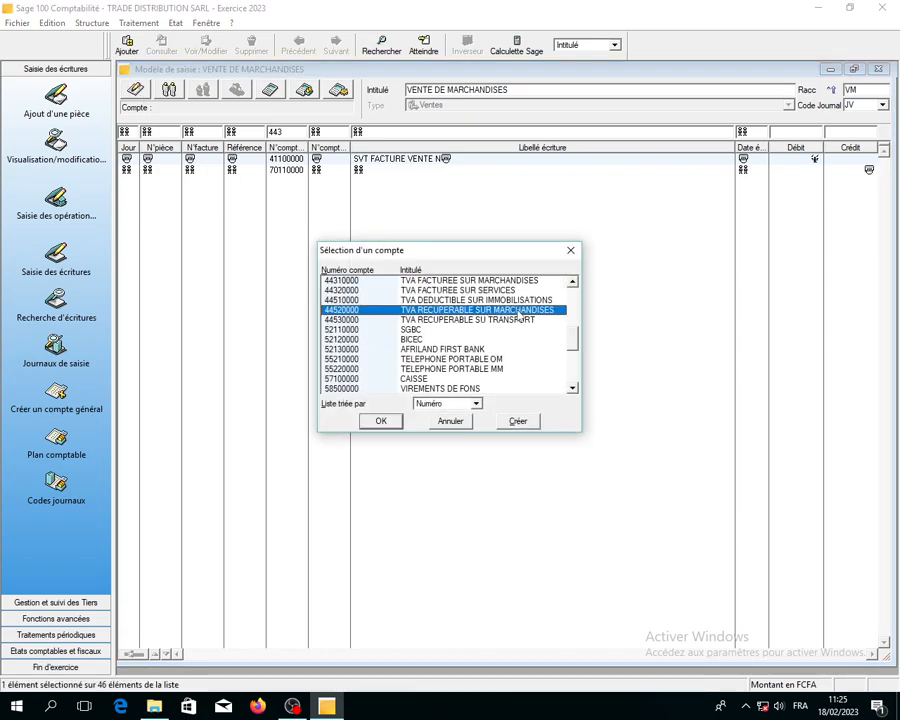
pyautogui.click(381, 422)
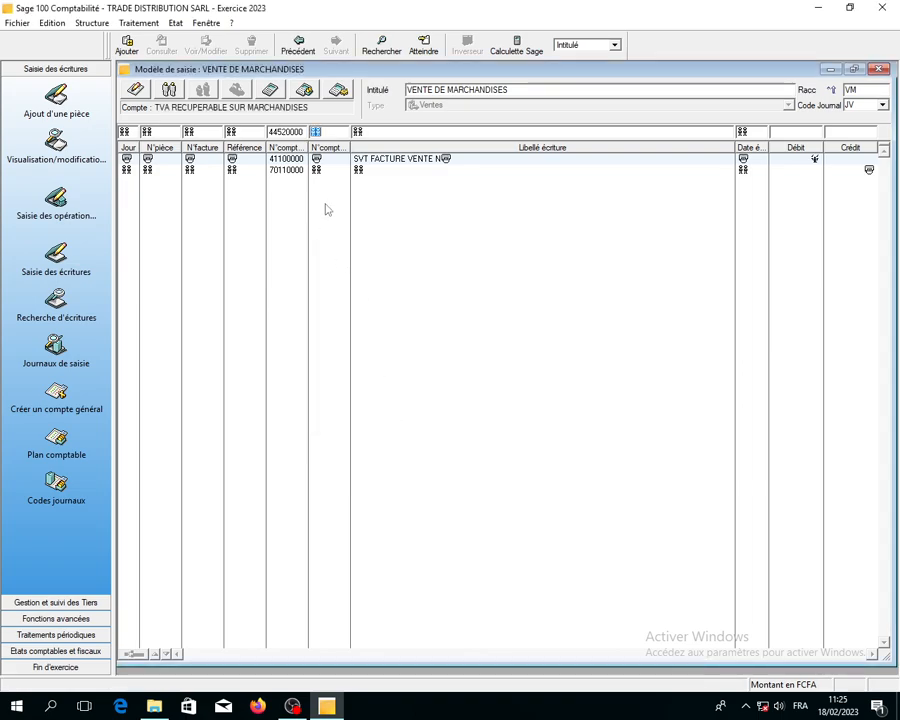
# - Keep the VAT line's repeated fields, assign the calculation function to its credit, validate the line and close the template
pyautogui.press('Tab')
pyautogui.press('Tab')
pyautogui.press('Tab')
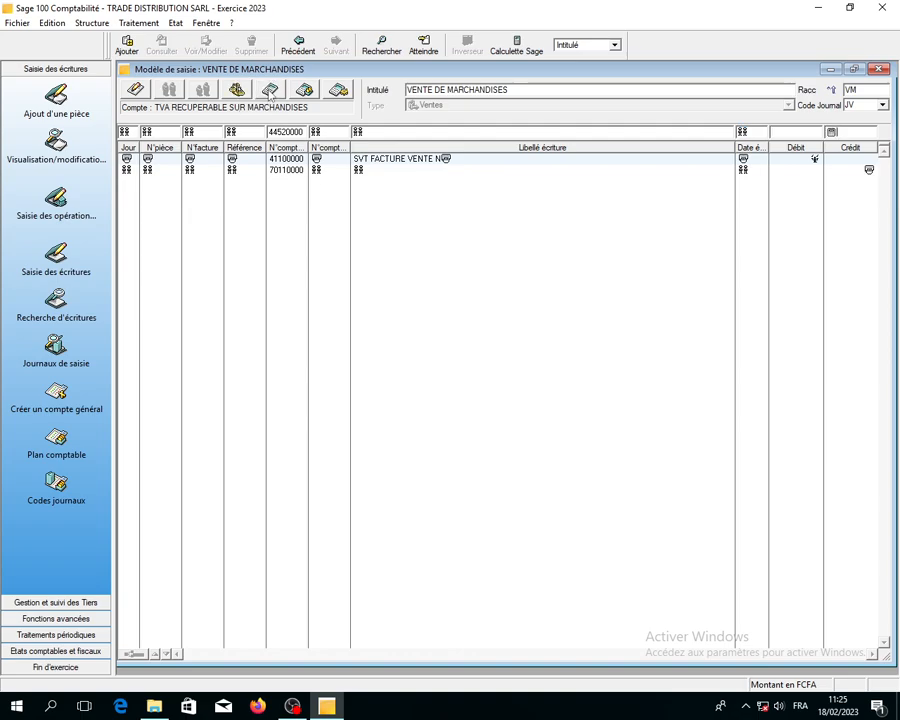
pyautogui.click(270, 91)
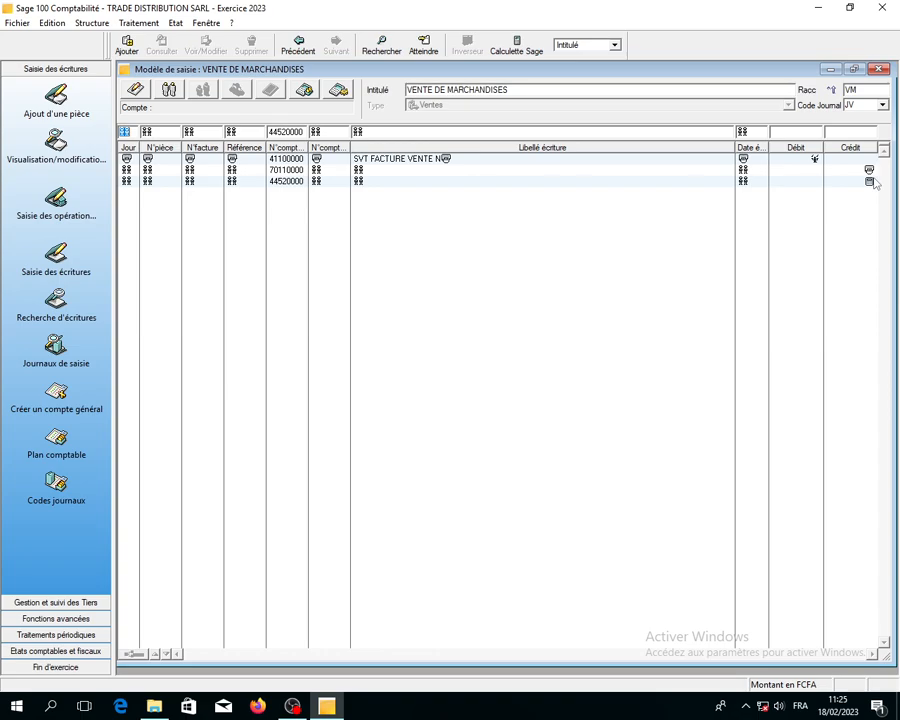
pyautogui.click(879, 71)
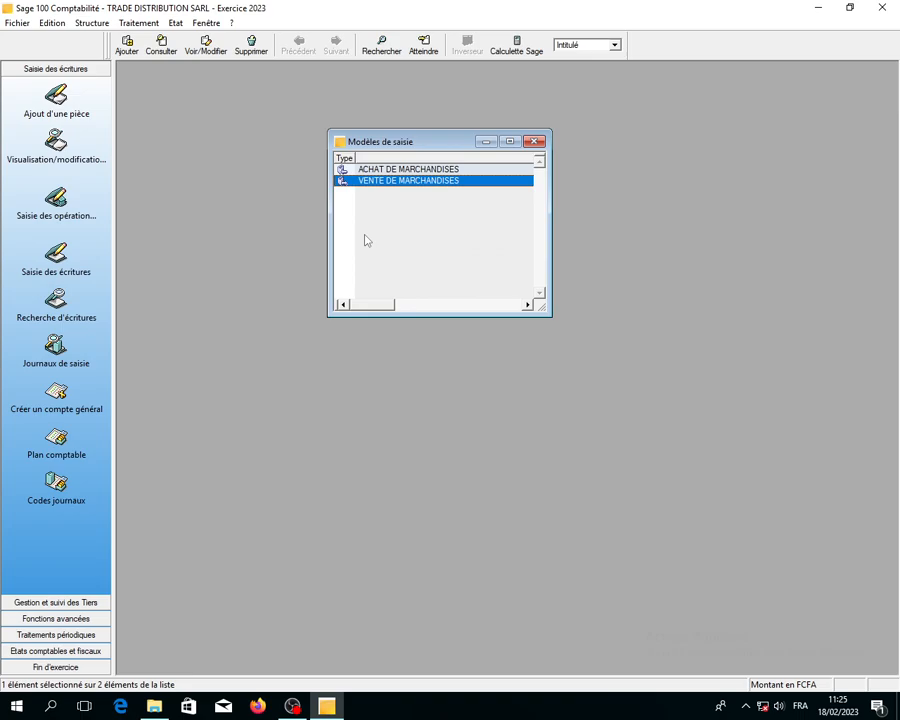
# - Add another entry template in a maximized window and title it ELECTRICITE DU MOIS
pyautogui.rightClick(420, 216)
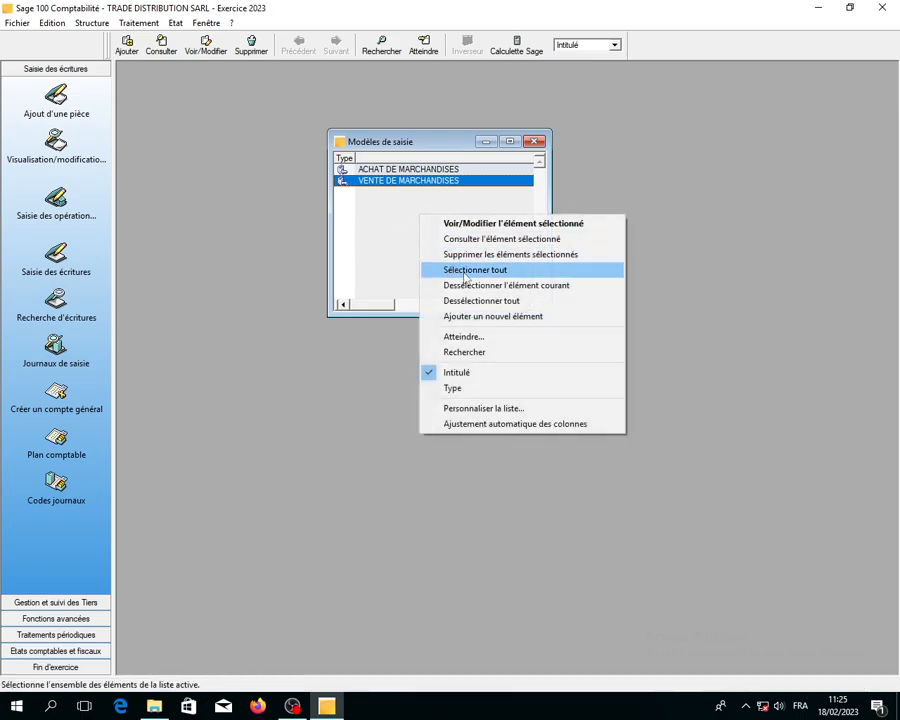
pyautogui.click(484, 316)
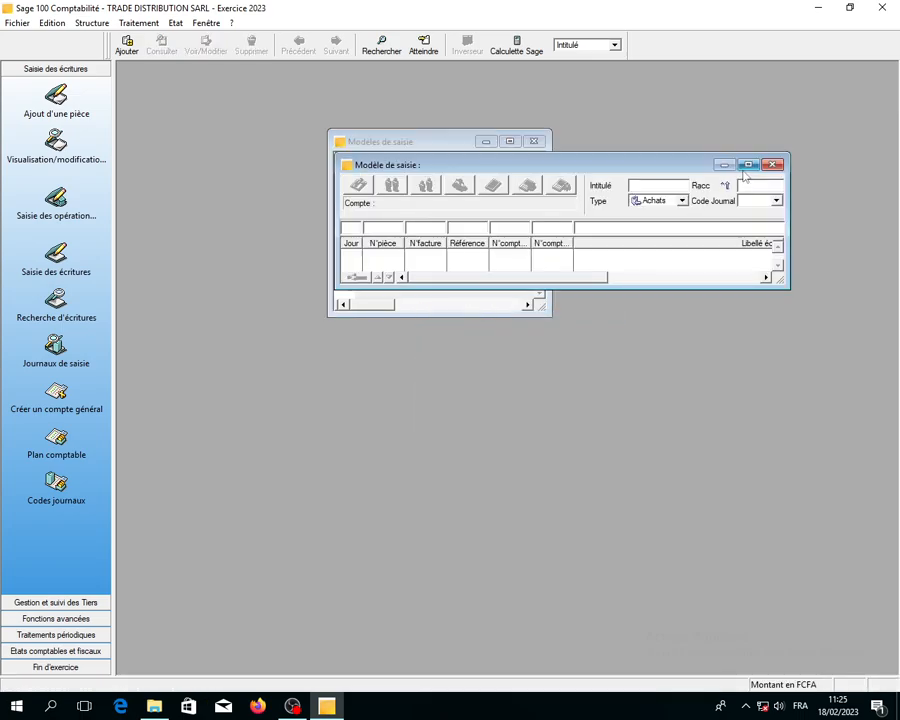
pyautogui.click(748, 164)
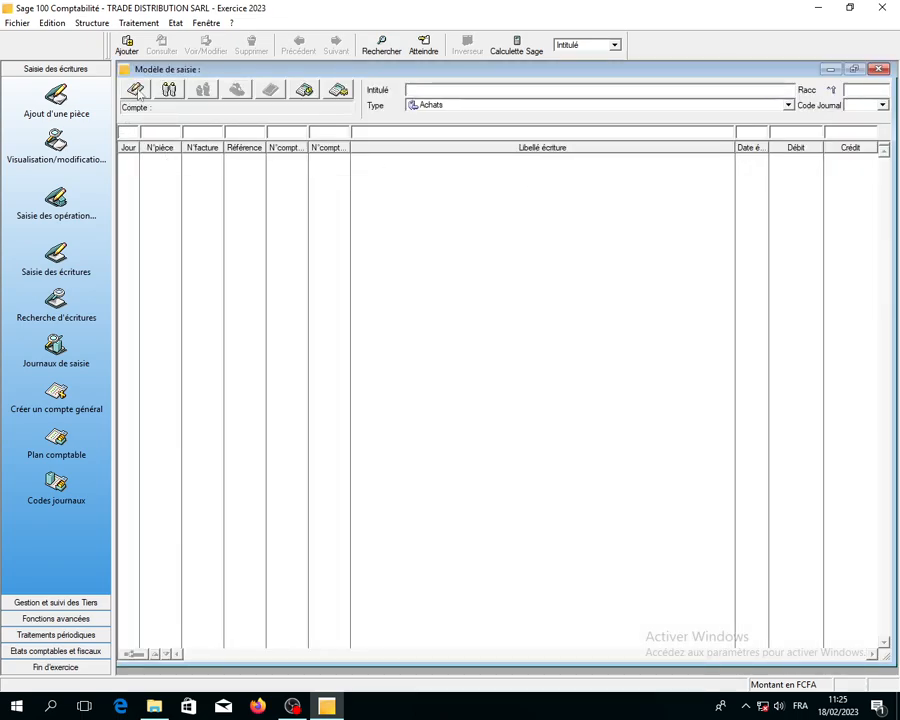
pyautogui.click(466, 92)
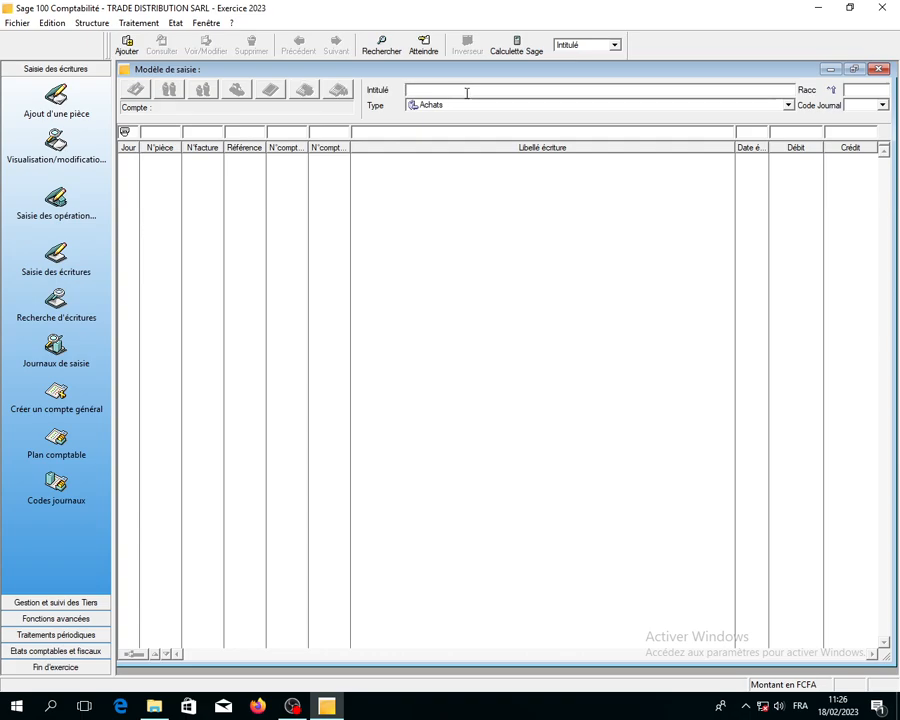
pyautogui.write('ELECT')
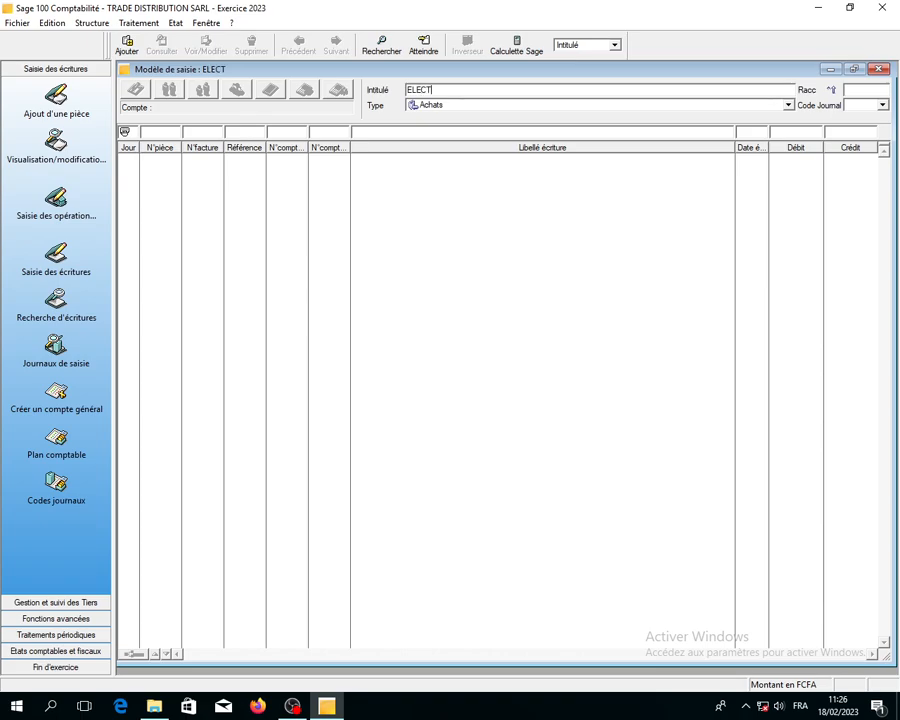
pyautogui.write('RICITE DU MOIS')
pyautogui.press('Tab')
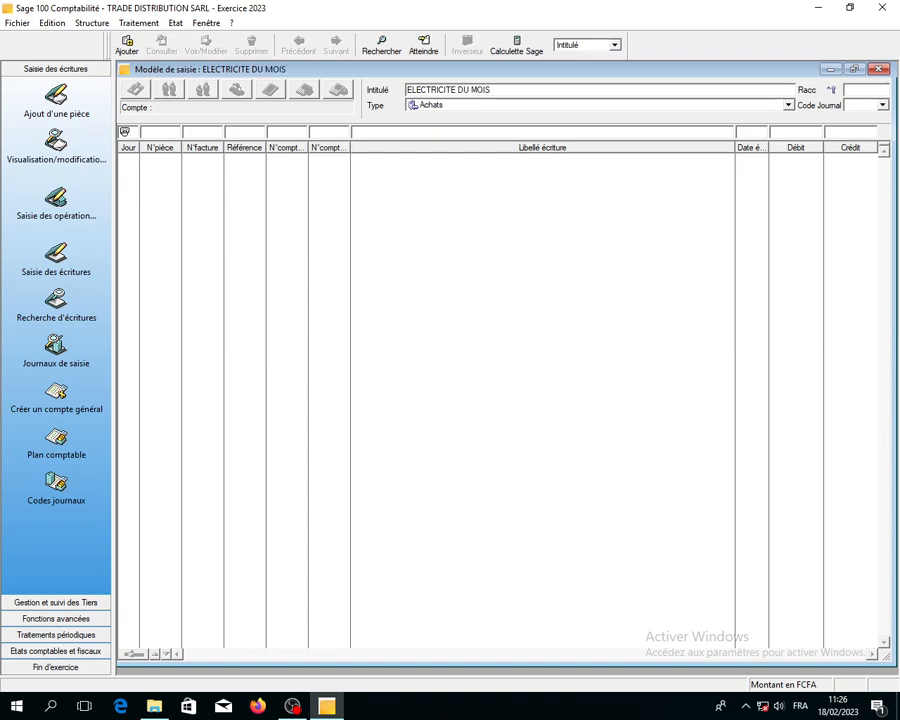
# - Give the electricity template the shortcut EM, set its type to Général and its journal code to JOD
pyautogui.write('EM')
pyautogui.press('Tab')
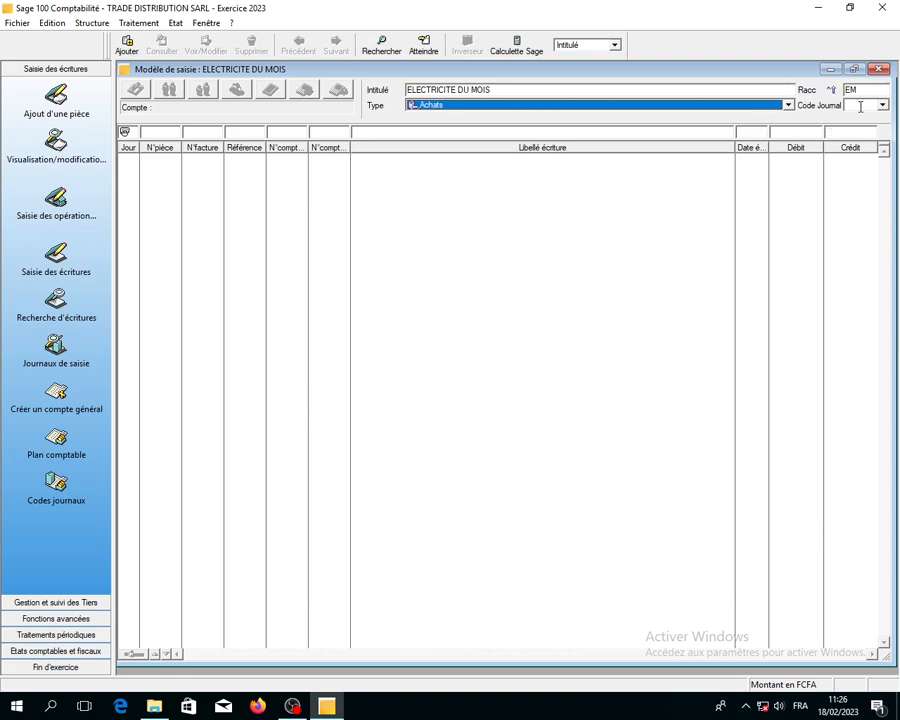
pyautogui.click(788, 105)
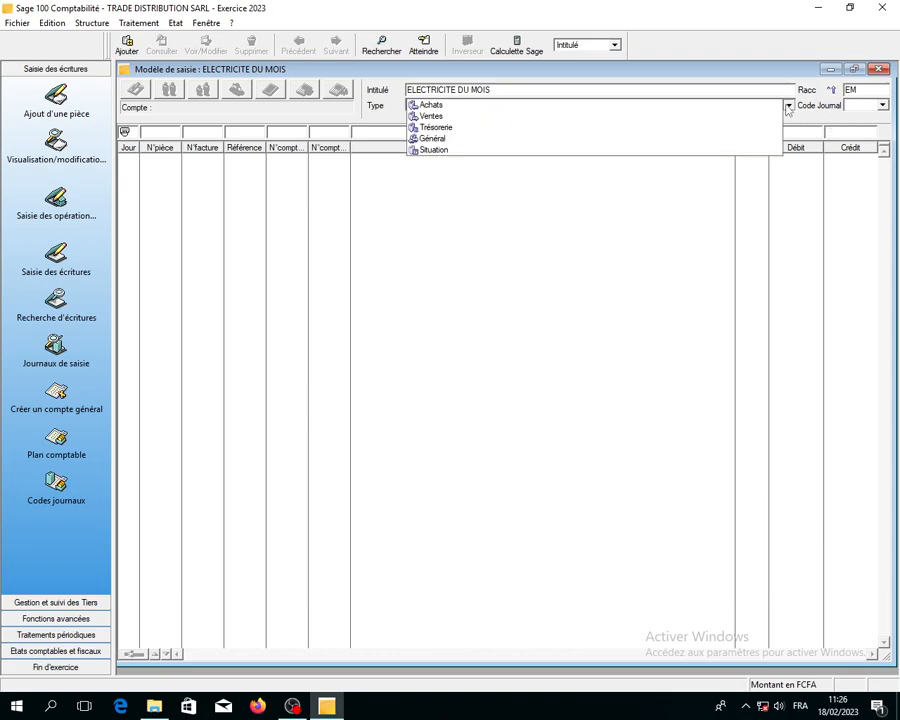
pyautogui.click(747, 140)
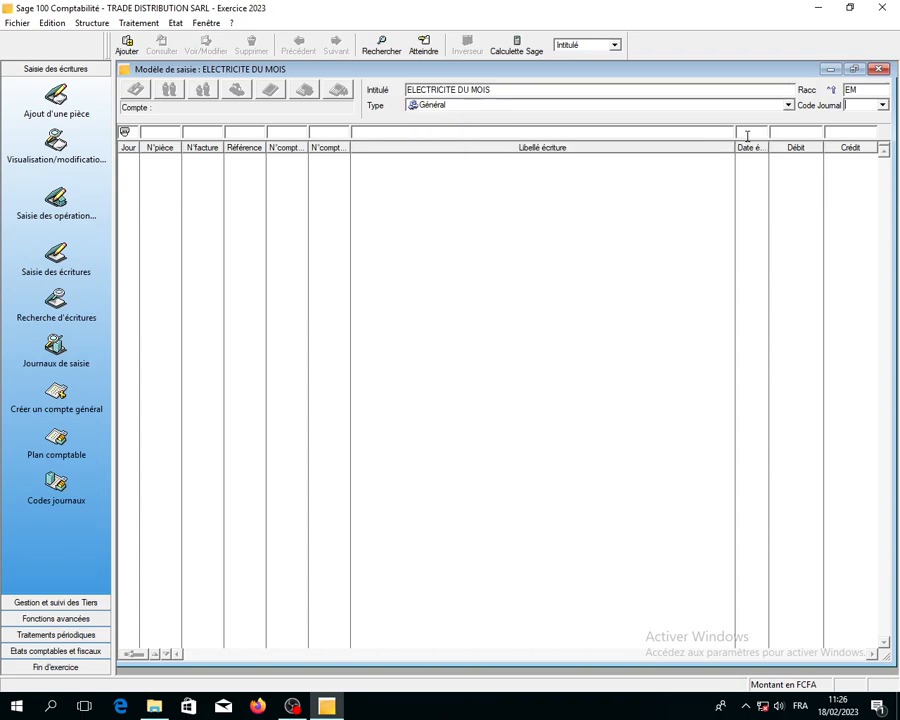
pyautogui.click(866, 105)
pyautogui.click(882, 105)
pyautogui.click(883, 106)
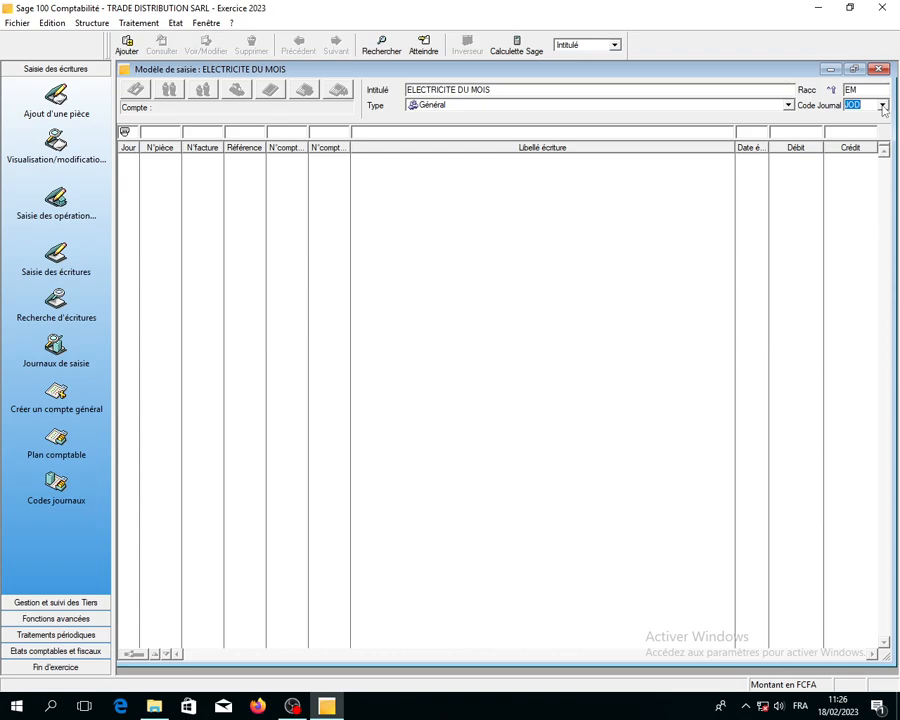
# - Set the first line's day, document number, invoice number and reference to manual entry, and enter general account 60520000
pyautogui.click(137, 132)
pyautogui.press('Tab')
pyautogui.click(136, 89)
pyautogui.press('Tab')
pyautogui.click(138, 90)
pyautogui.press('Tab')
pyautogui.click(138, 90)
pyautogui.press('Tab')
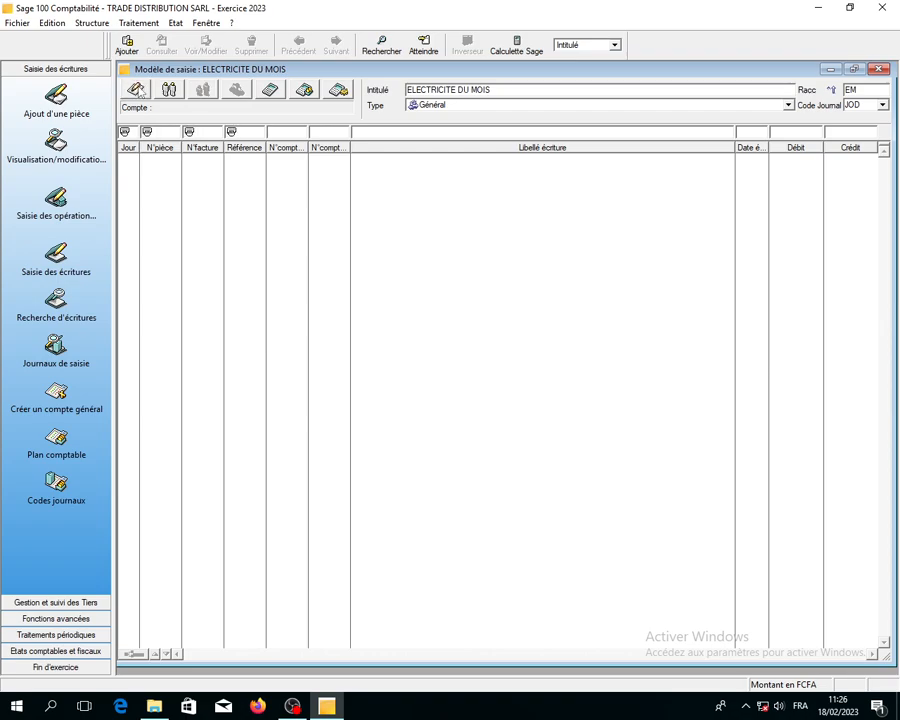
pyautogui.write('60520000')
pyautogui.press('Tab')
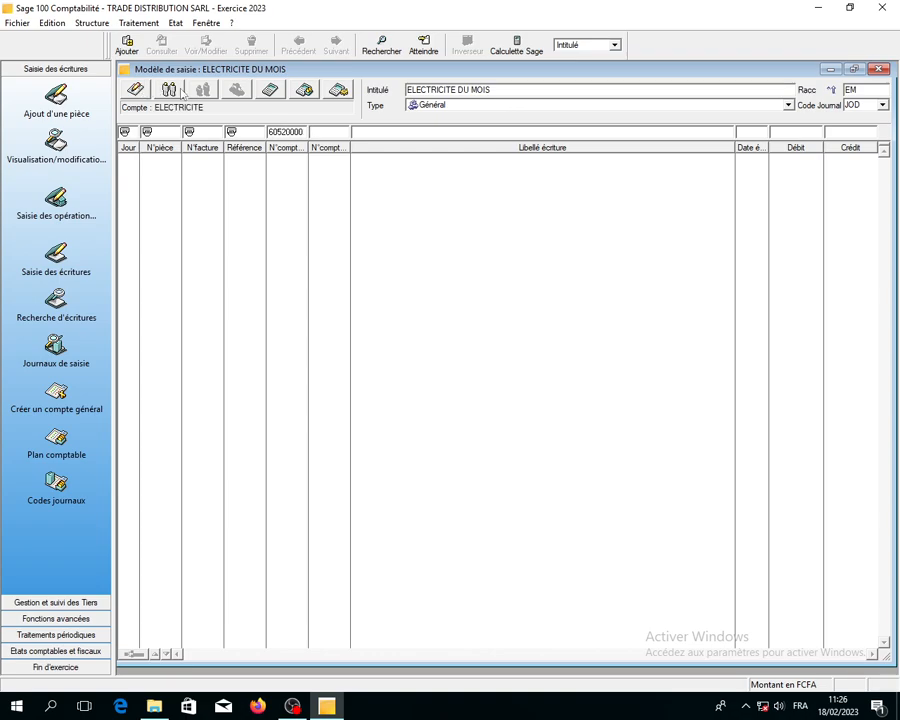
# - Set the third-party account to manual entry and label the line SVT FACTURE ELECTRICITE MOIS followed by a manual-entry function
pyautogui.press('Tab')
pyautogui.write('SV')
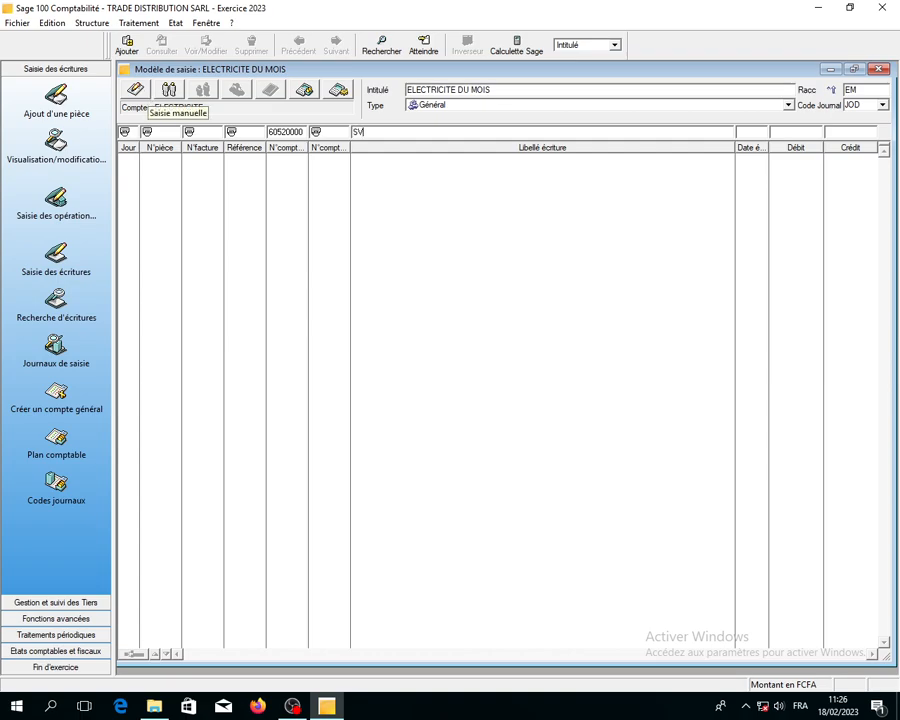
pyautogui.write('T FACTURE ')
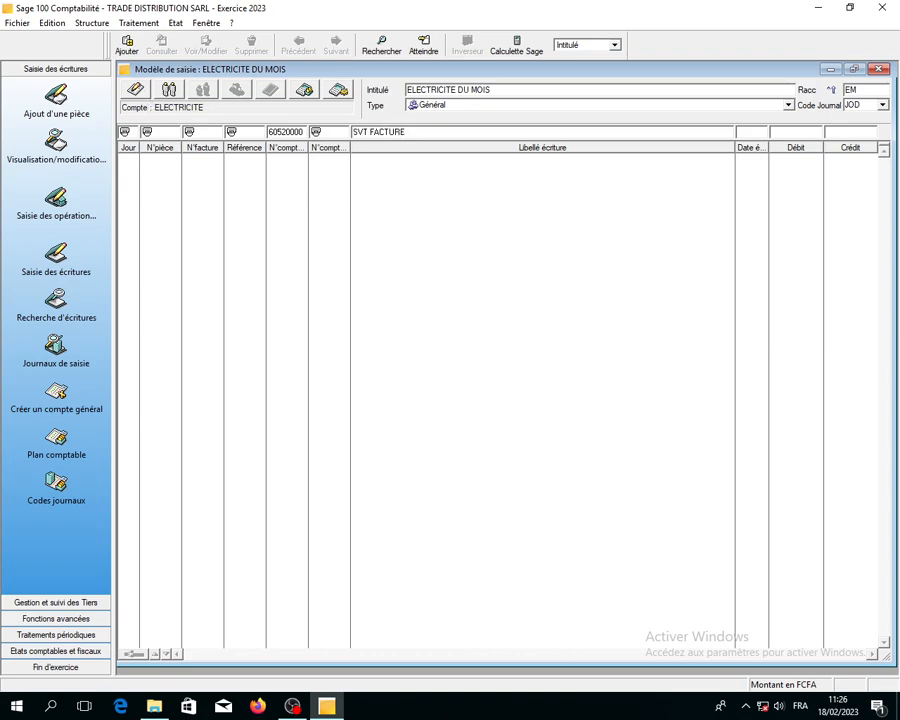
pyautogui.write('ELECTRICITE MOIS')
pyautogui.click(133, 88)
pyautogui.press('Tab')
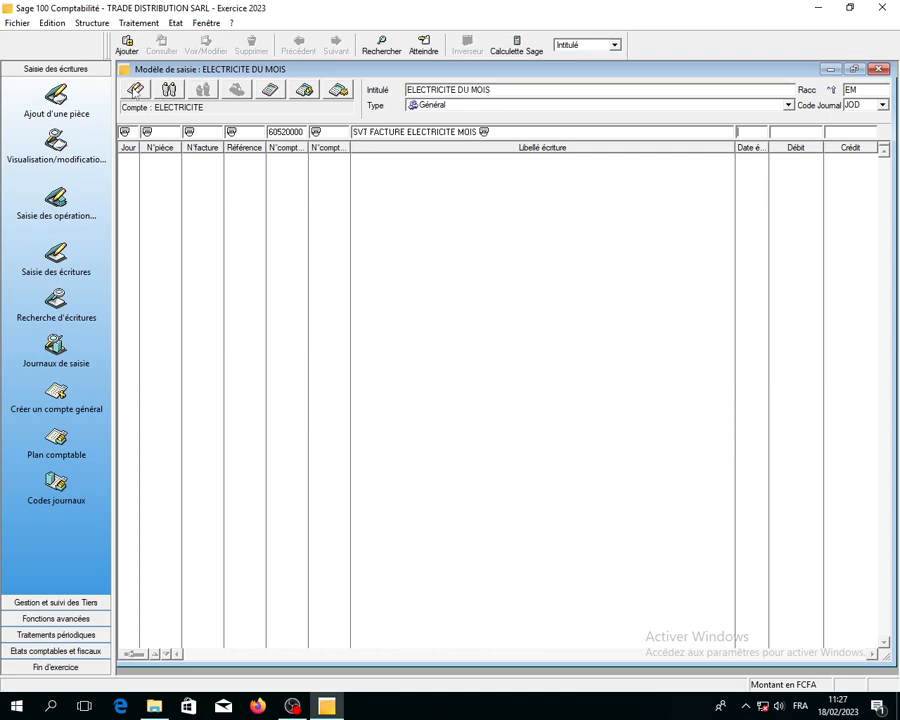
# - Set the electricity line's due date and debit to manual entry and validate the line
pyautogui.click(137, 90)
pyautogui.press('Tab')
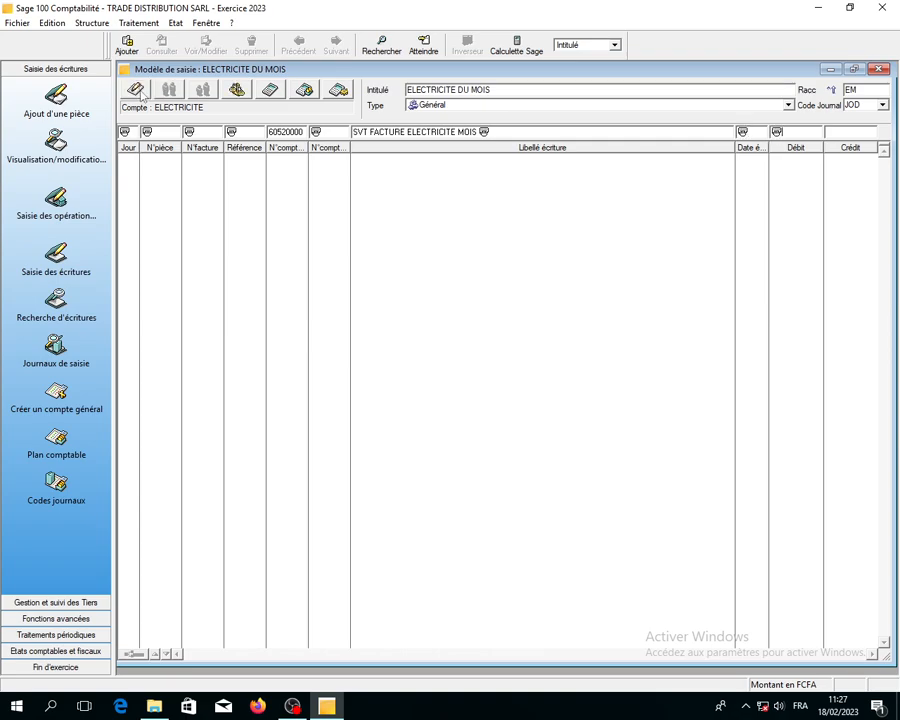
pyautogui.click(137, 90)
pyautogui.press('Tab')
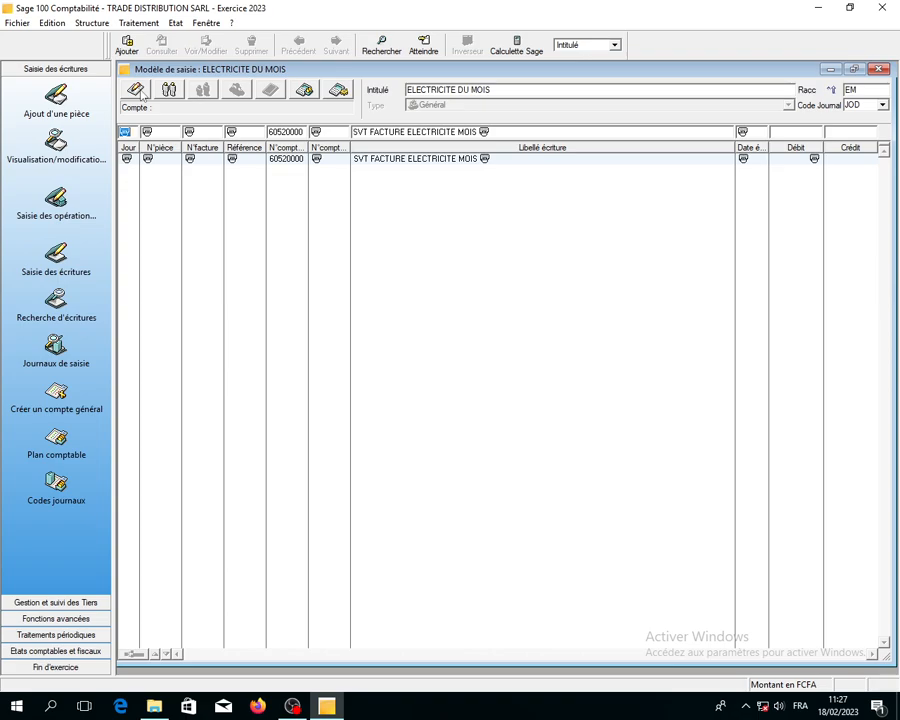
# - Assign the repeat function to the second line's day, document number, invoice number and reference
pyautogui.click(169, 93)
pyautogui.press('Tab')
pyautogui.click(169, 93)
pyautogui.press('Tab')
pyautogui.click(169, 93)
pyautogui.press('Tab')
pyautogui.click(169, 92)
pyautogui.press('Tab')
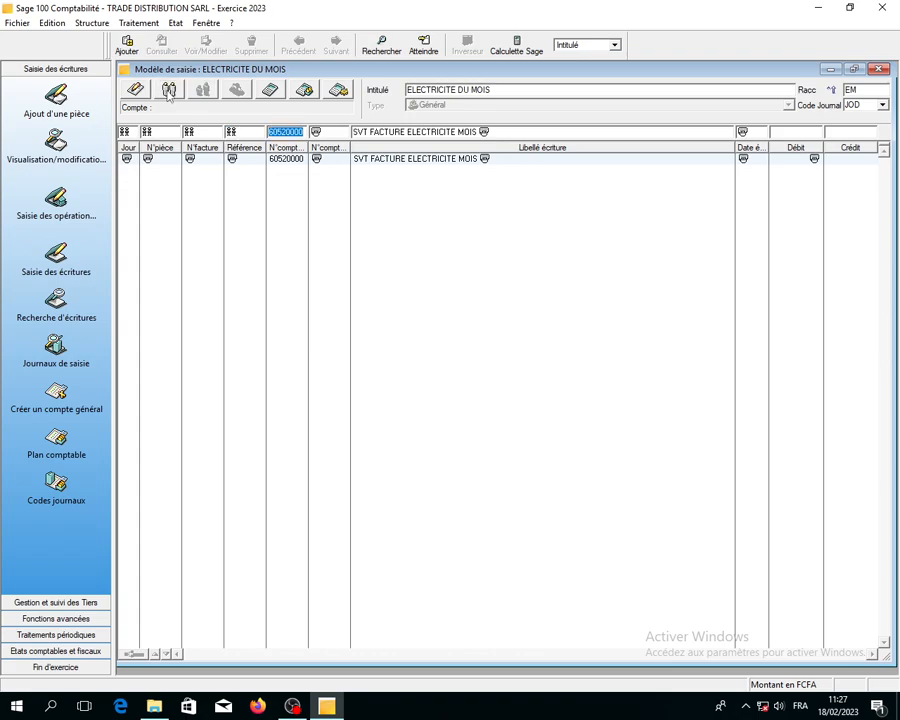
# - Choose general account 44520000, TVA RECUPERABLE SUR MARCHANDISES, for the second line of the electricity template
pyautogui.write('445')
pyautogui.press('Tab')
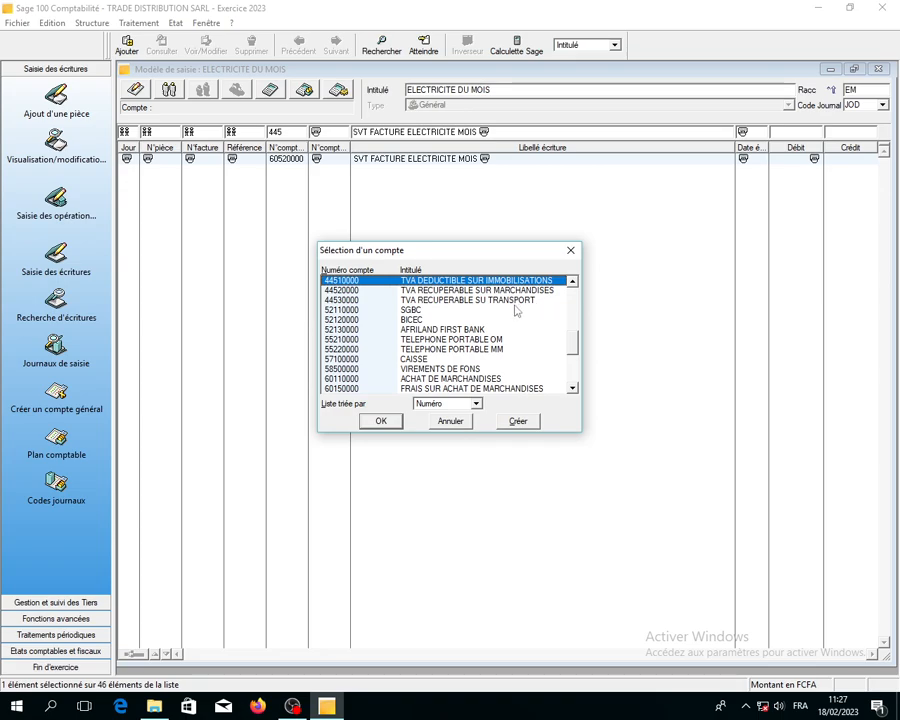
pyautogui.click(572, 281)
pyautogui.click(572, 281)
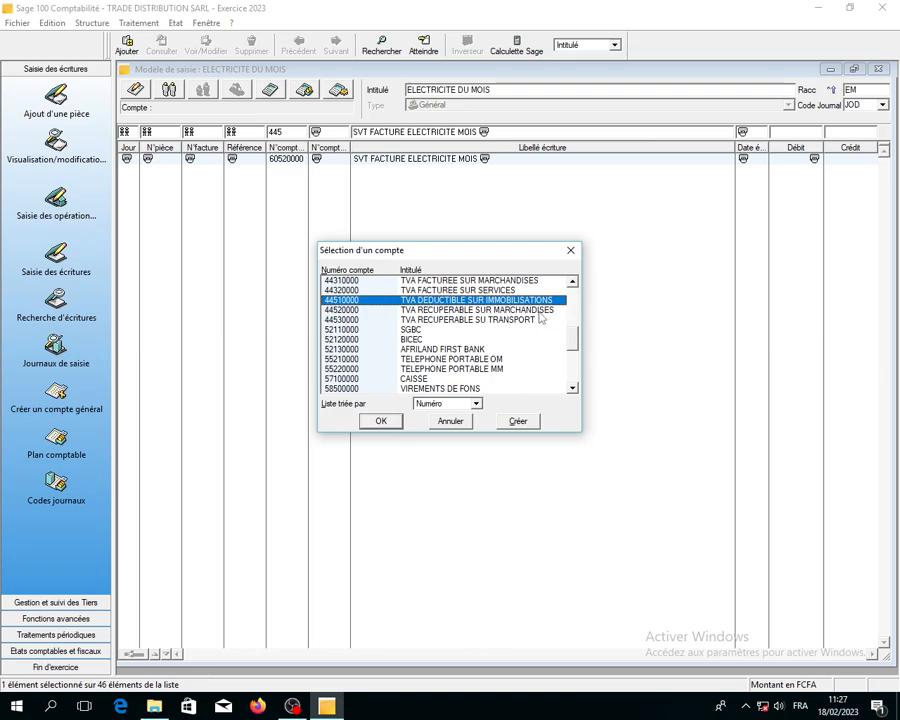
pyautogui.click(470, 310)
pyautogui.click(390, 423)
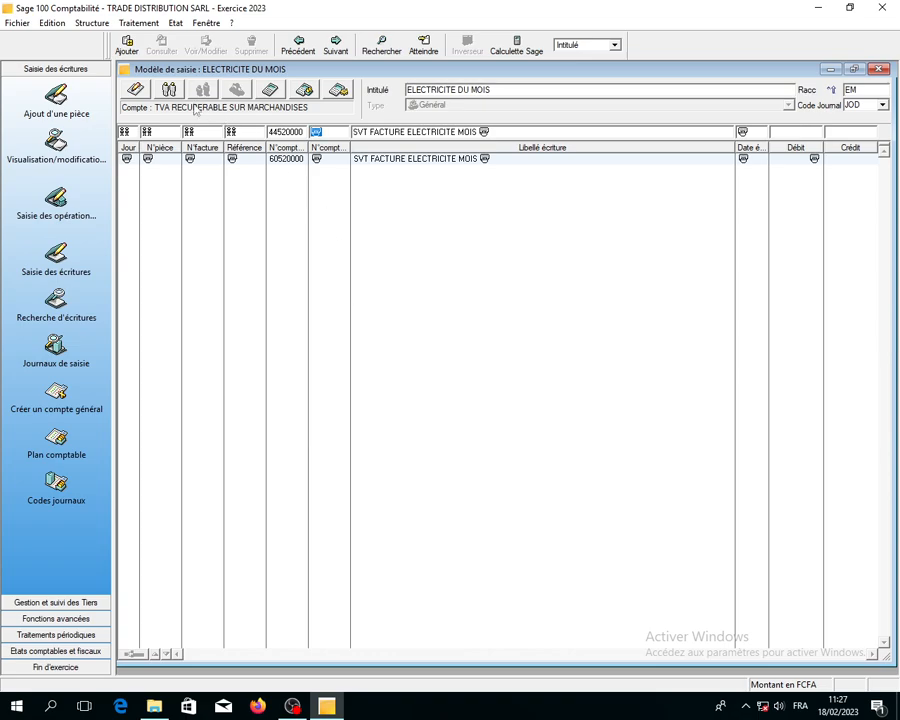
# - Assign the repeat function to the VAT line's third-party account, label and due date, the calculation function to its debit, and validate it
pyautogui.press('Tab')
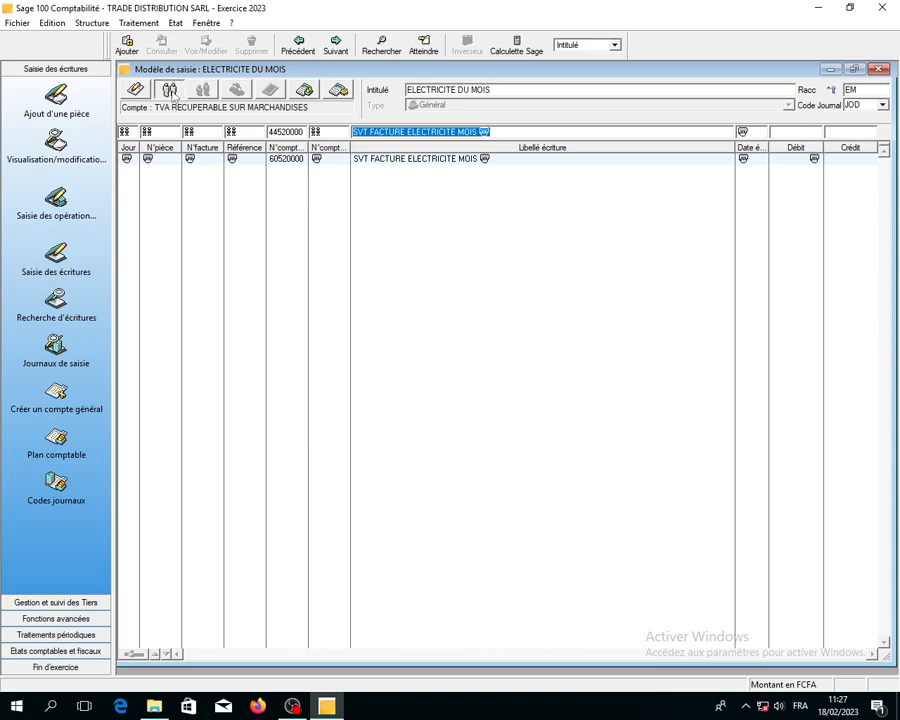
pyautogui.press('Delete')
pyautogui.press('Tab')
pyautogui.press('Tab')
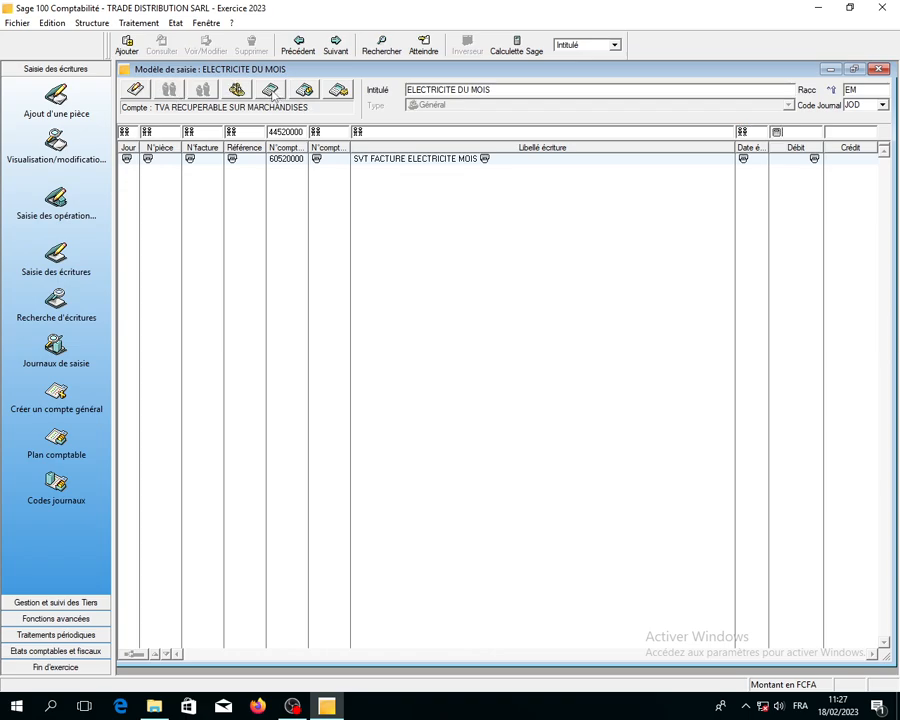
pyautogui.click(271, 92)
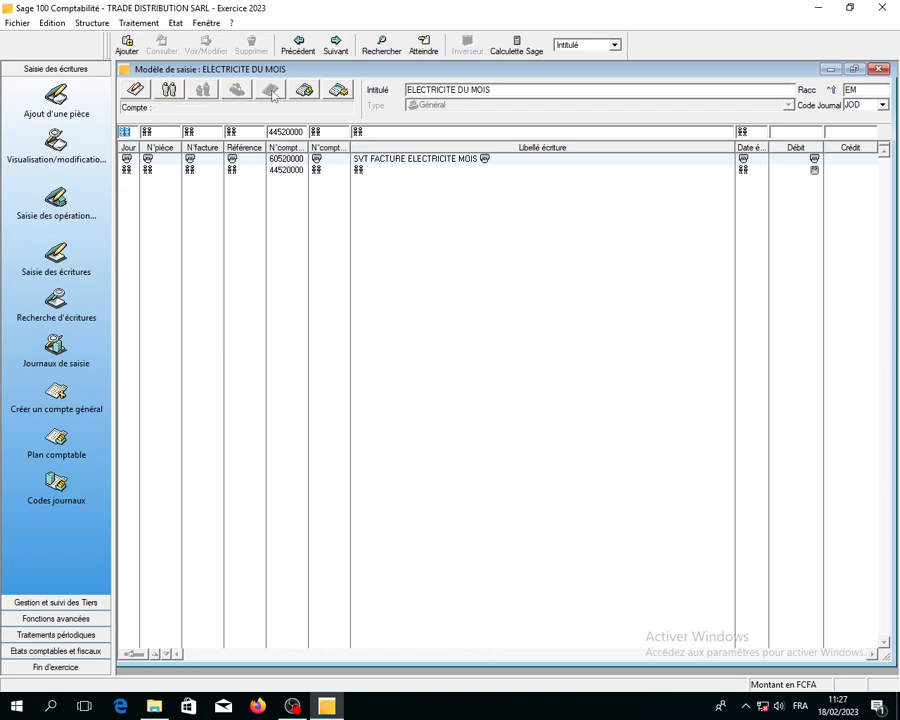
# - Start the third line with the same repeated document fields and enter general account 40100000, FOURNISSEUR
pyautogui.press('Tab')
pyautogui.press('Tab')
pyautogui.press('Tab')
pyautogui.press('Tab')
pyautogui.write('401')
pyautogui.press('Tab')
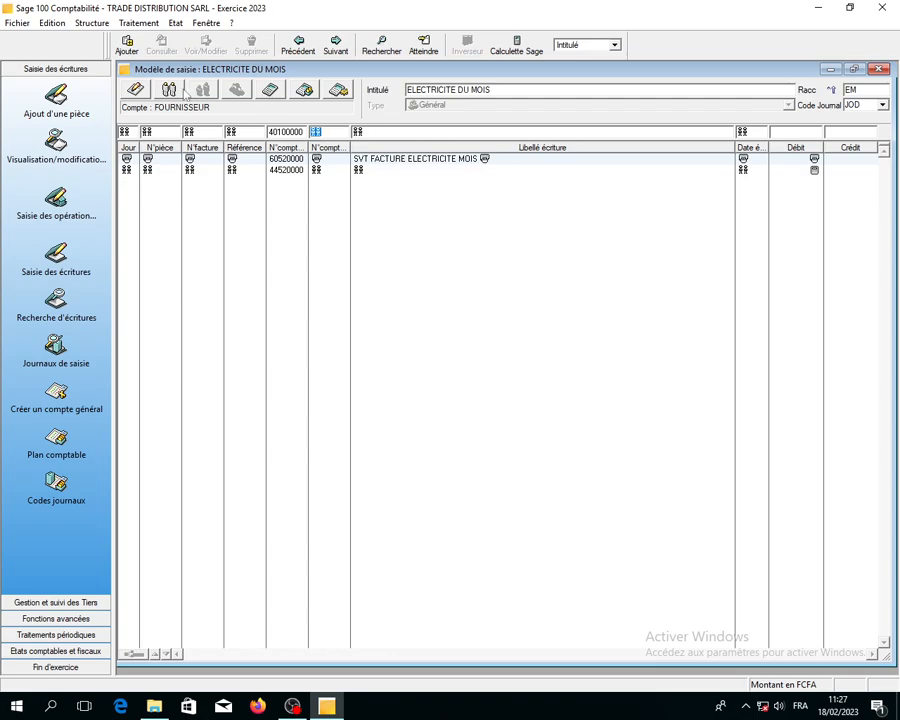
# - Set the supplier line's third-party account to manual entry, assign the balancing function to its credit, validate it and close the template
pyautogui.press('Tab')
pyautogui.press('Tab')
pyautogui.press('Tab')
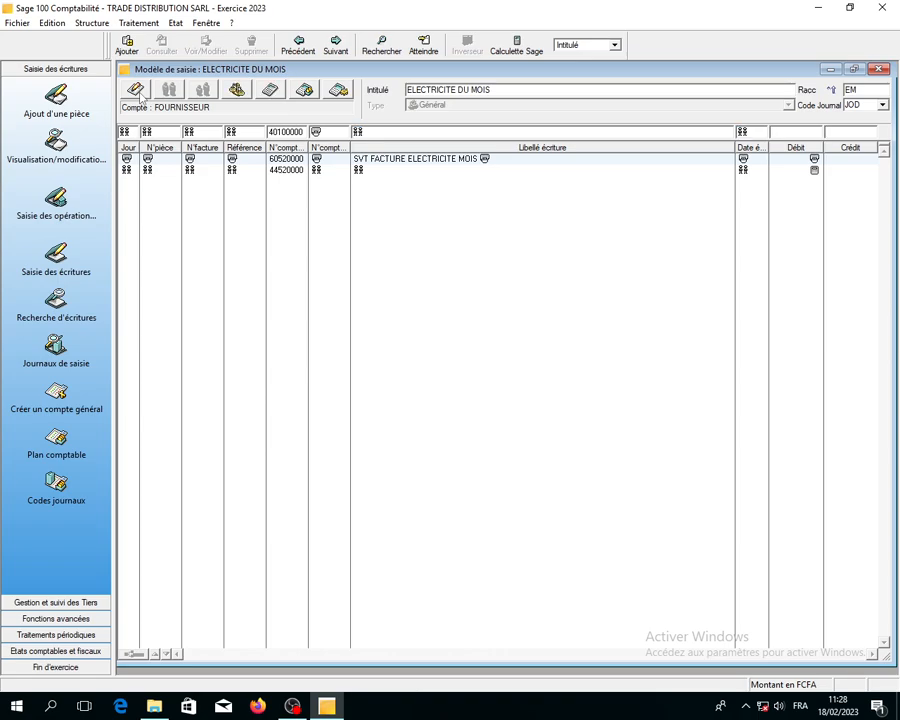
pyautogui.click(239, 92)
pyautogui.press('Return')
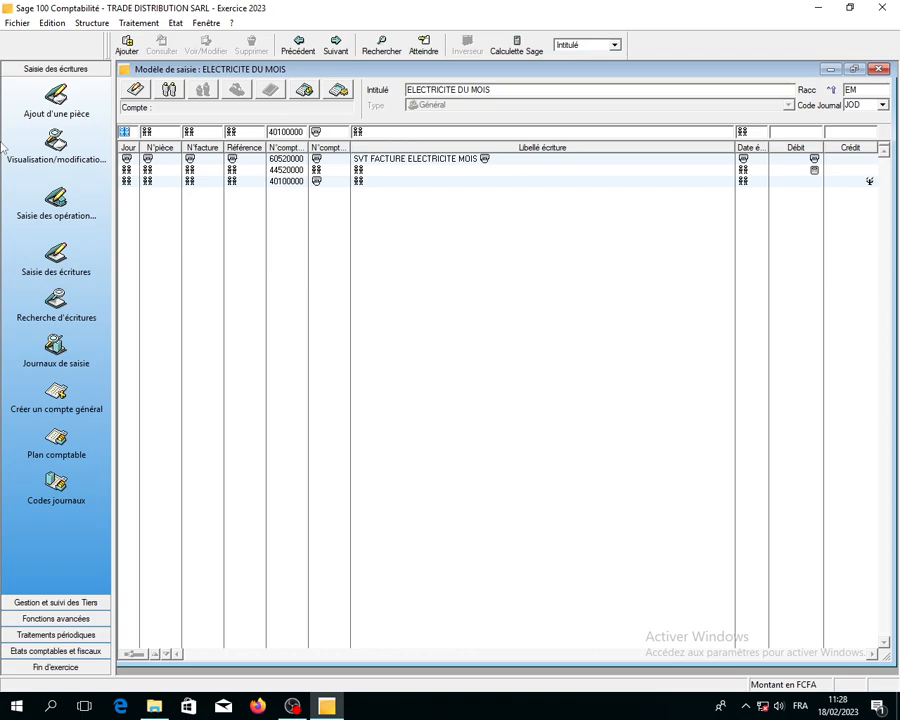
pyautogui.click(879, 69)
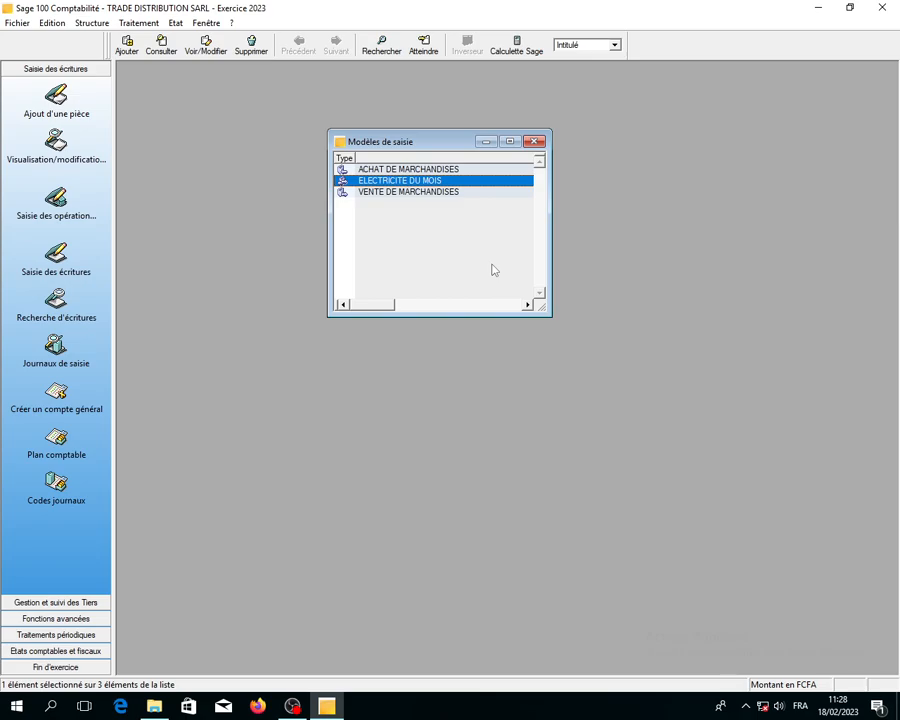
# - Add another entry template in a maximized window and title it EAU DU MOIS
pyautogui.rightClick(447, 231)
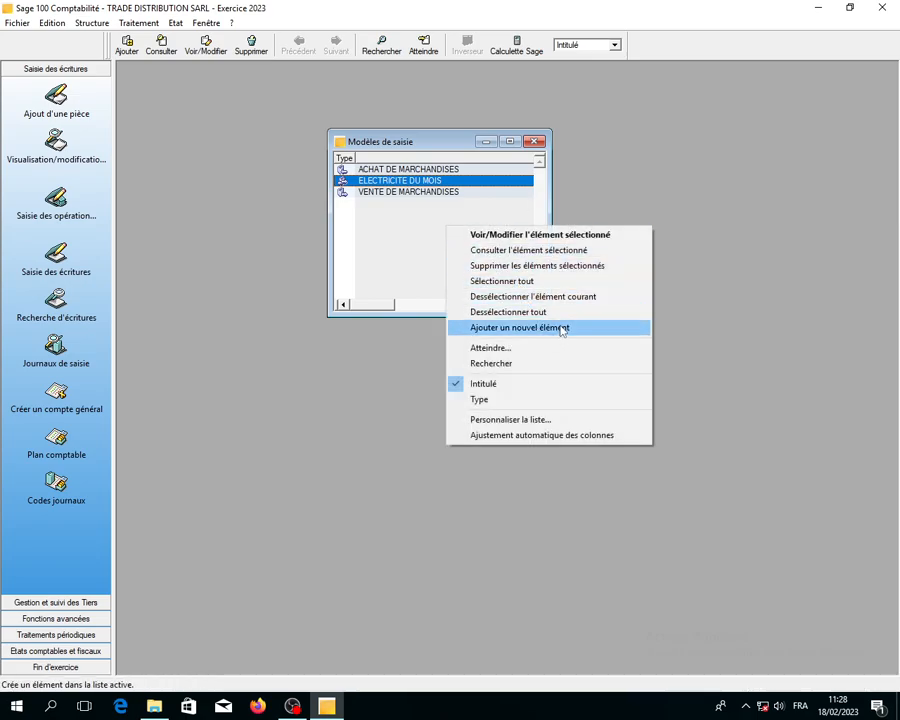
pyautogui.click(732, 232)
pyautogui.rightClick(488, 229)
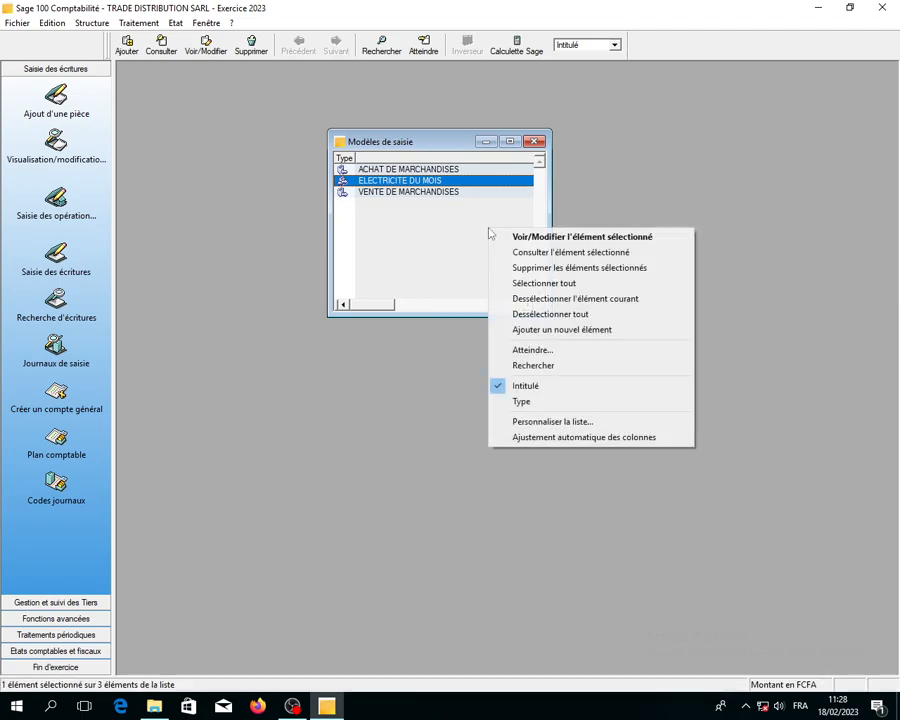
pyautogui.click(596, 331)
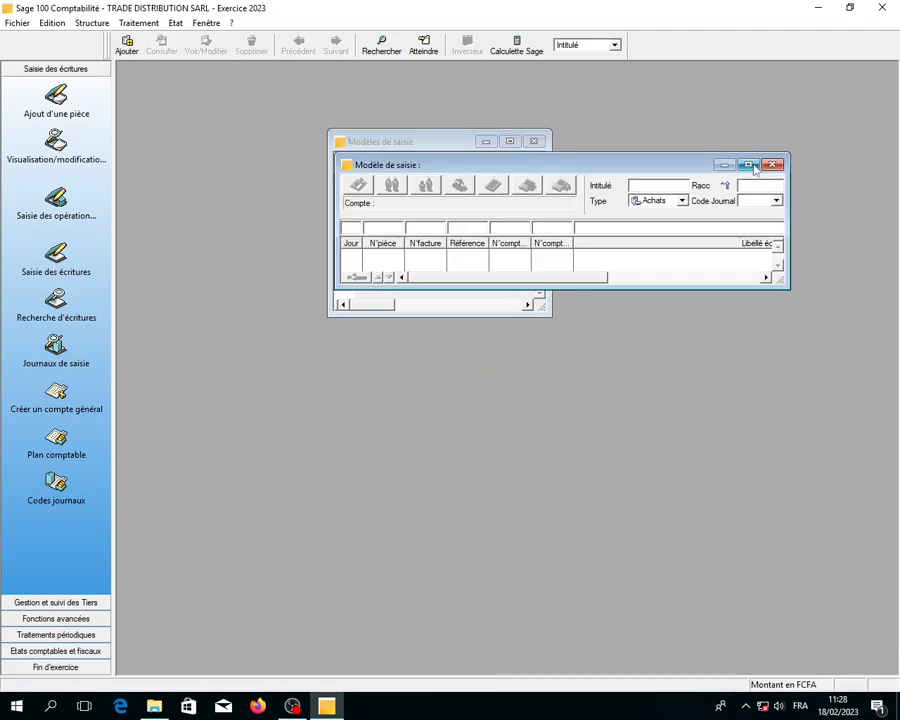
pyautogui.click(745, 163)
pyautogui.write('E')
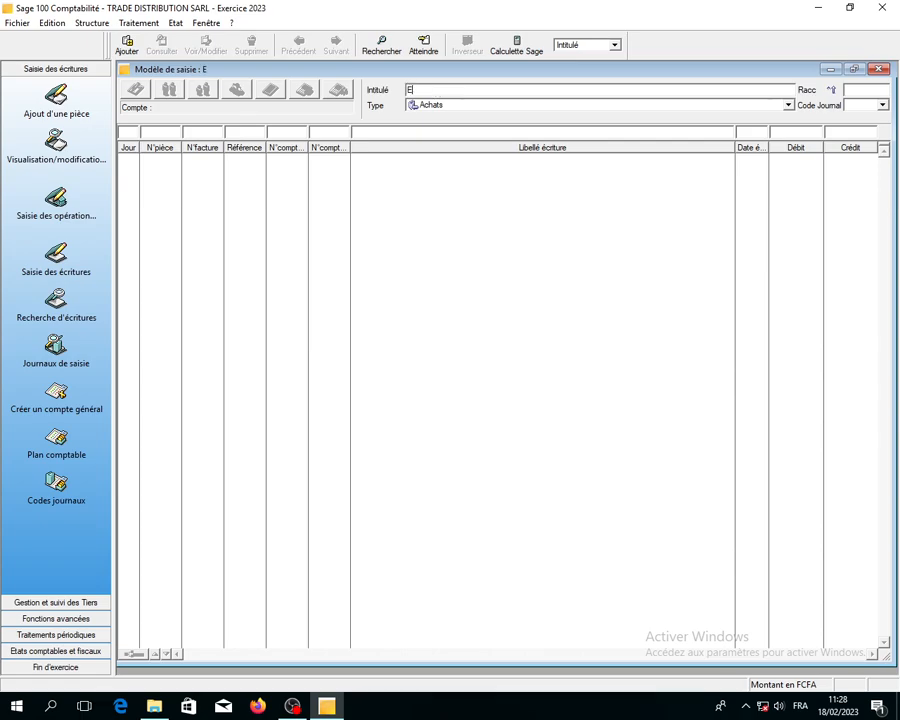
pyautogui.write('AU DU MOIS')
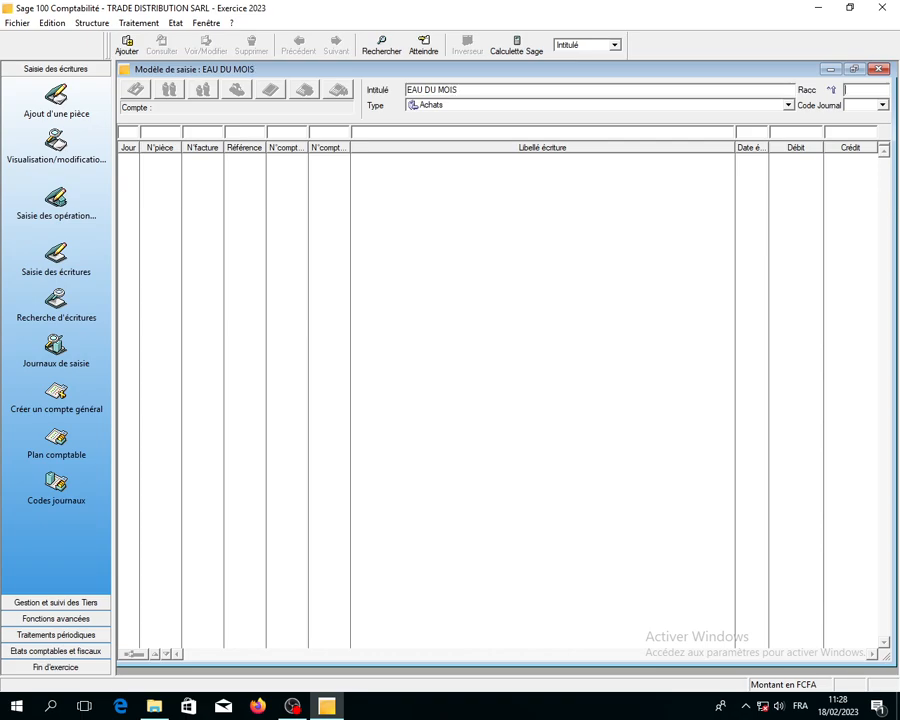
# - Give the water template the shortcut EAM, set its type to Général and its journal code to JOD
pyautogui.write('EAM')
pyautogui.click(788, 104)
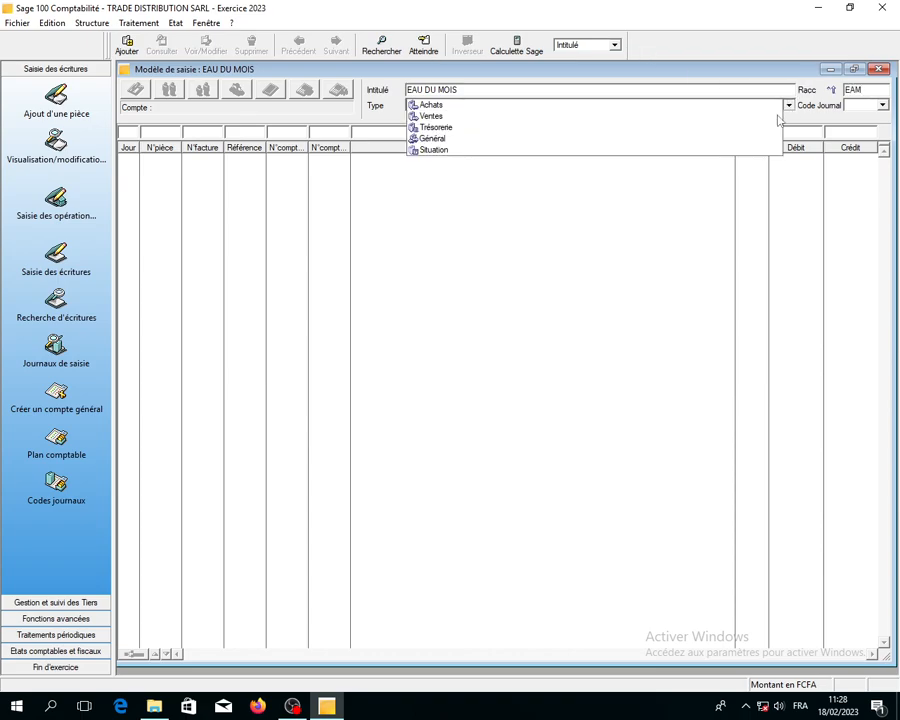
pyautogui.click(739, 139)
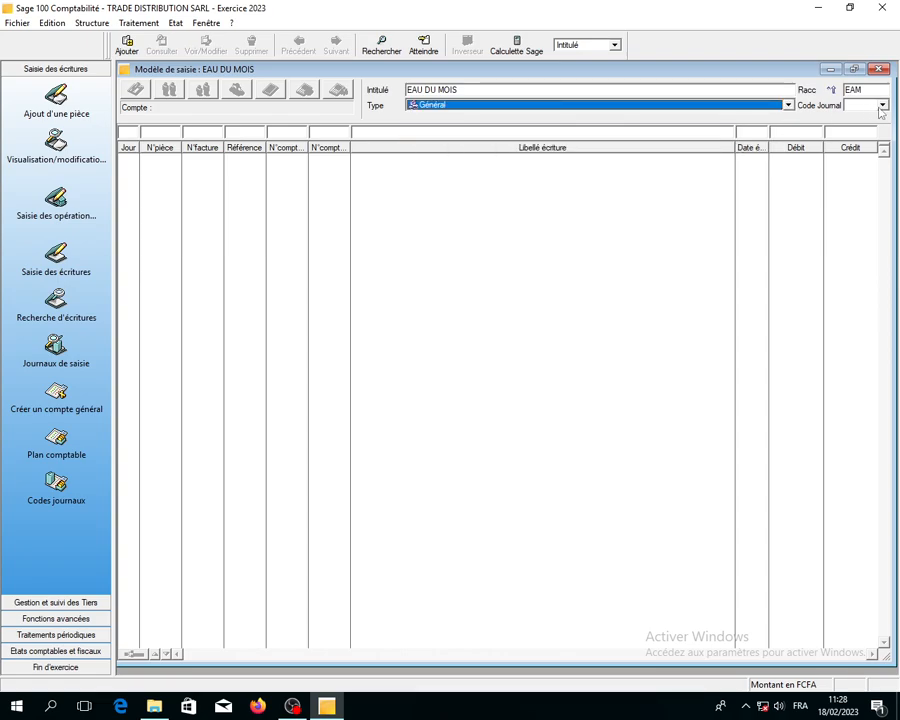
pyautogui.click(882, 105)
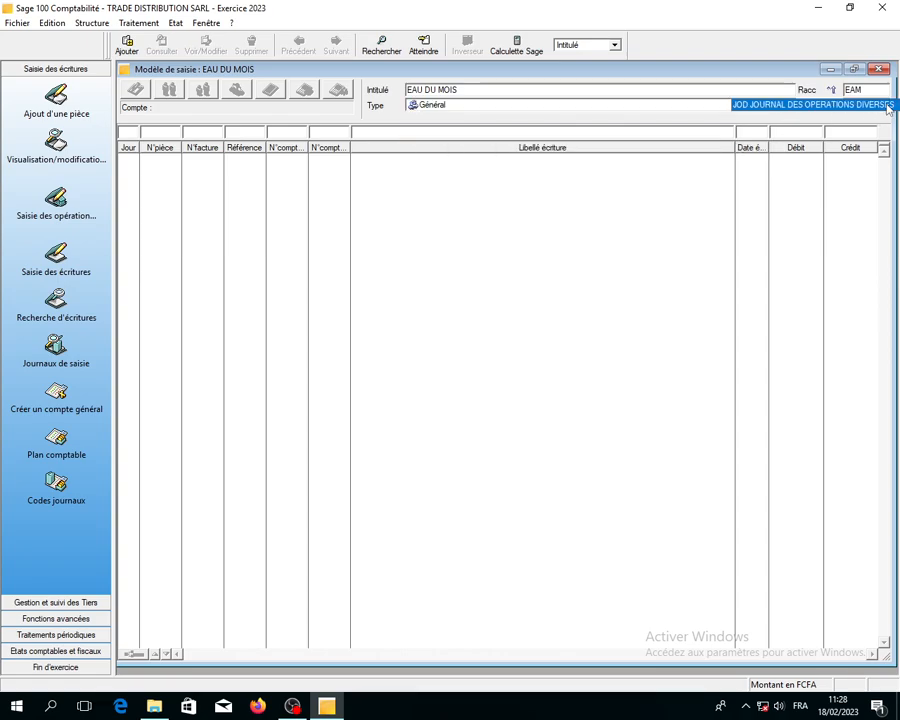
pyautogui.click(887, 105)
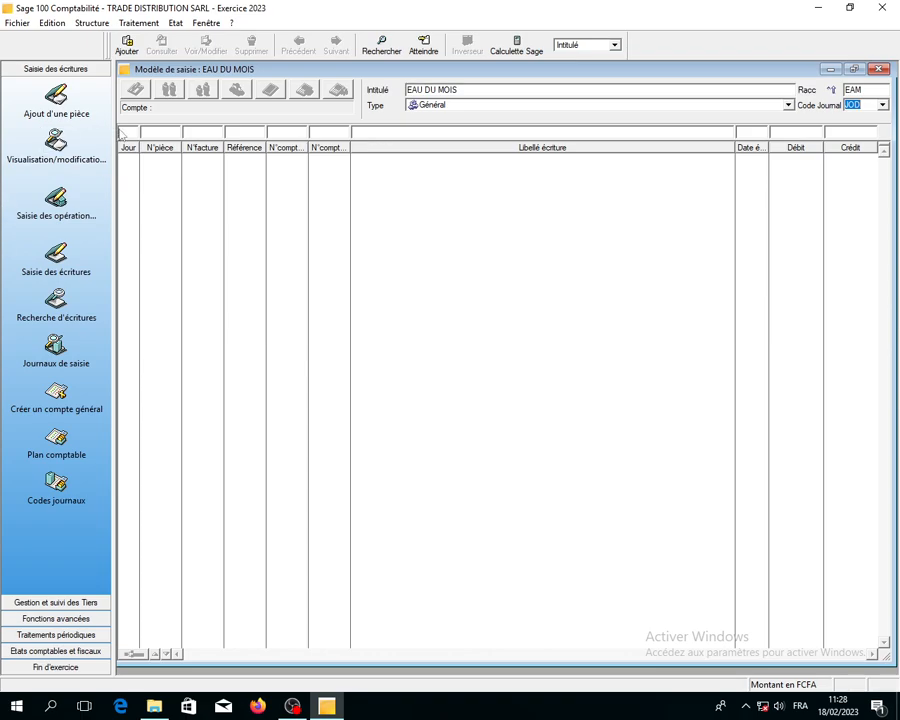
# - Set the water line's day, document number, invoice number and reference to manual entry, and enter general account 60510000
pyautogui.press('Tab')
pyautogui.press('Tab')
pyautogui.click(138, 89)
pyautogui.press('Tab')
pyautogui.click(138, 89)
pyautogui.click(138, 89)
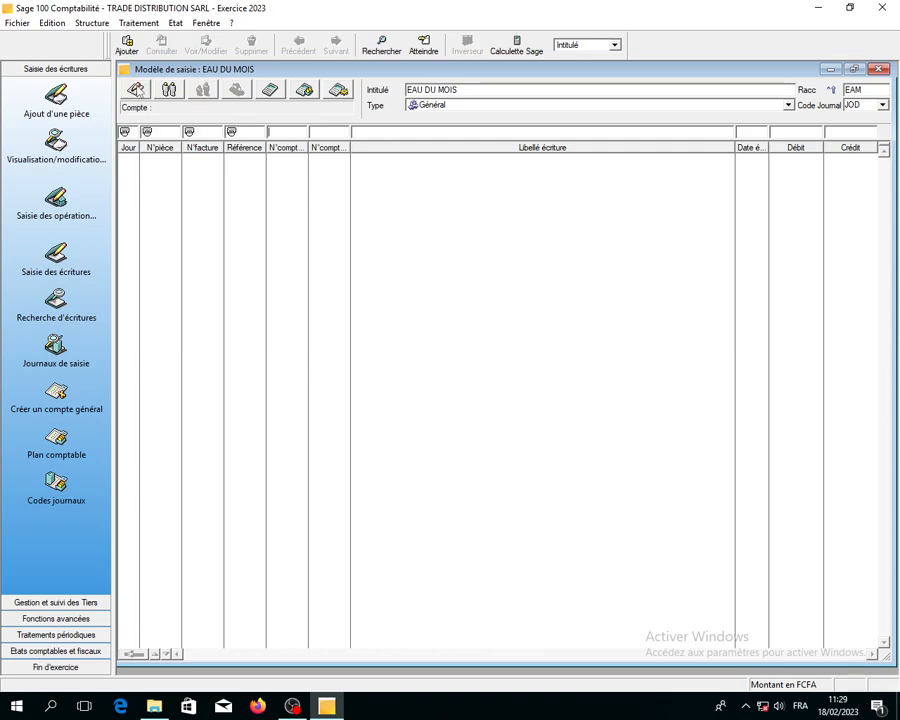
pyautogui.write('60510000')
pyautogui.press('Tab')
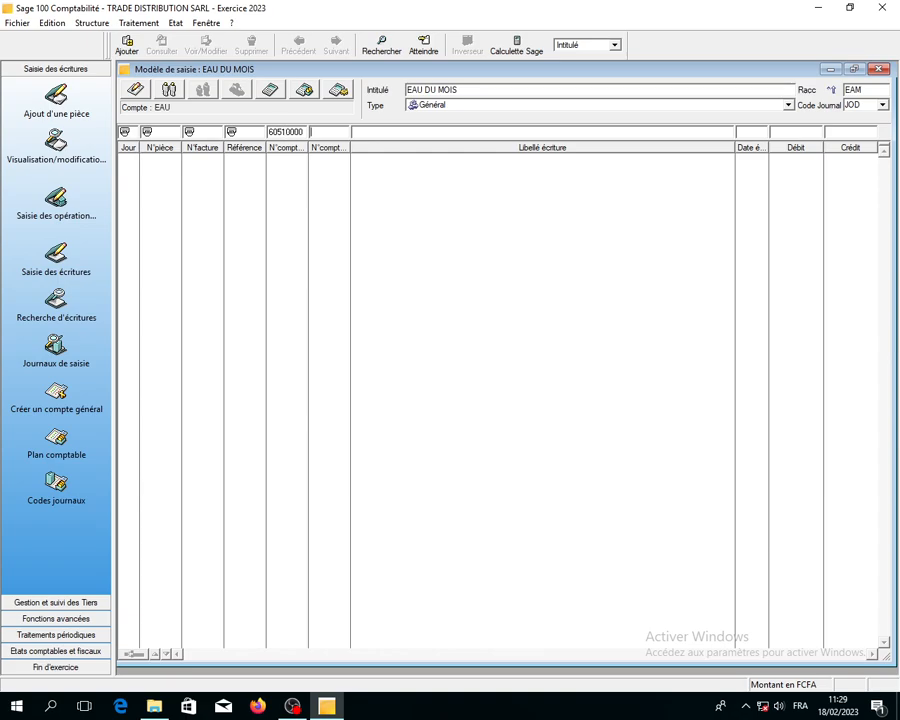
# - Set the third-party account and due date to manual entry, and label the line SVT FACTURE EAU DU MOIS followed by a manual-entry function
pyautogui.click(136, 90)
pyautogui.write('SVT FACTURE E')
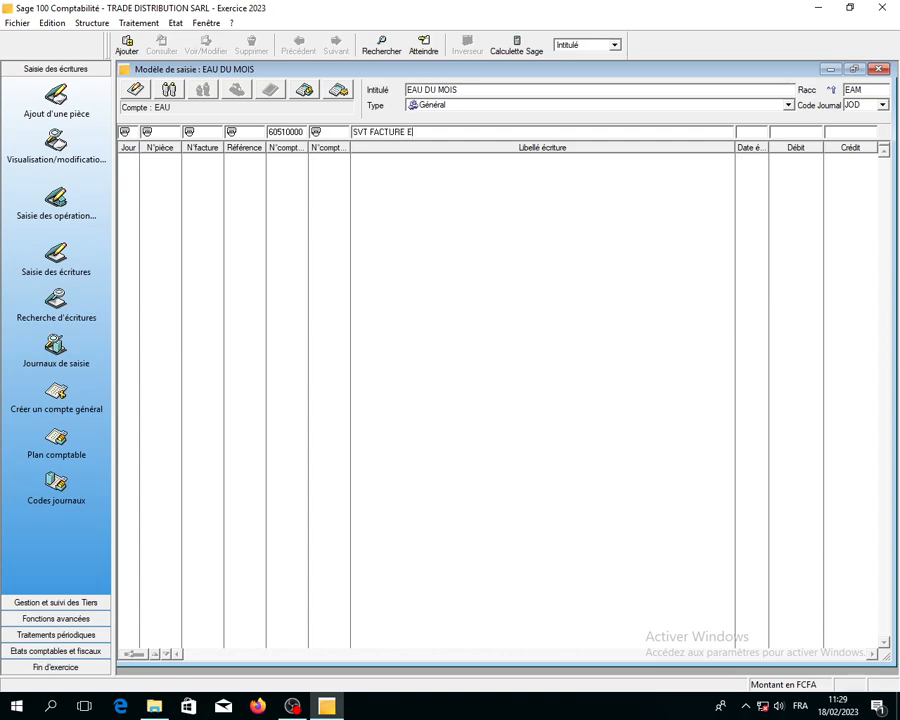
pyautogui.write('AU DU MOIS')
pyautogui.click(137, 92)
pyautogui.click(140, 92)
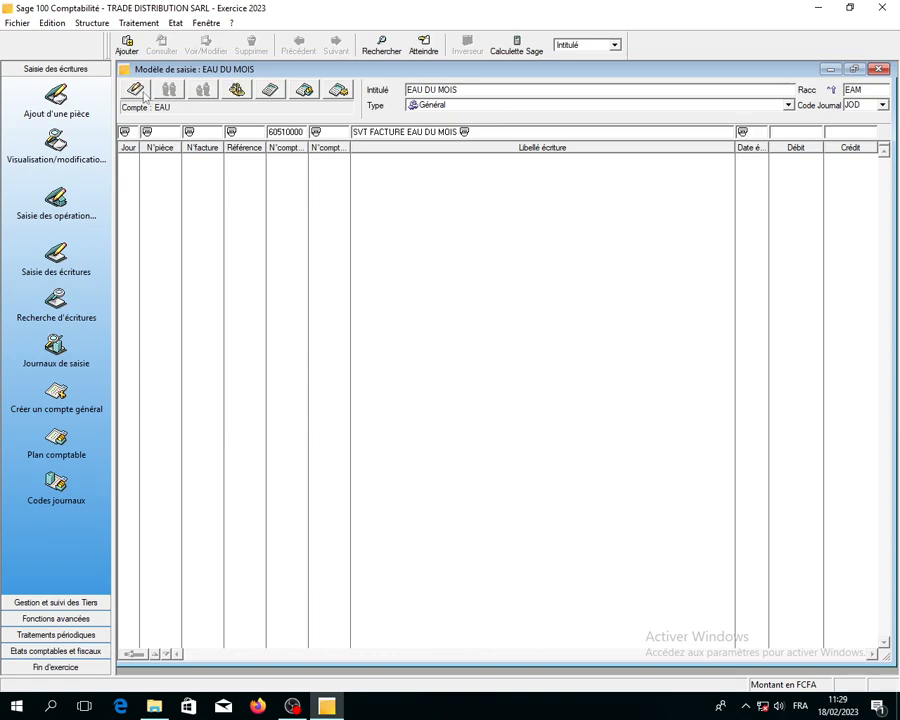
# - Record the water line with a manual-entry debit, and start a line repeating its day, document, invoice and reference fields with account 44520000
pyautogui.click(140, 92)
pyautogui.click(142, 93)
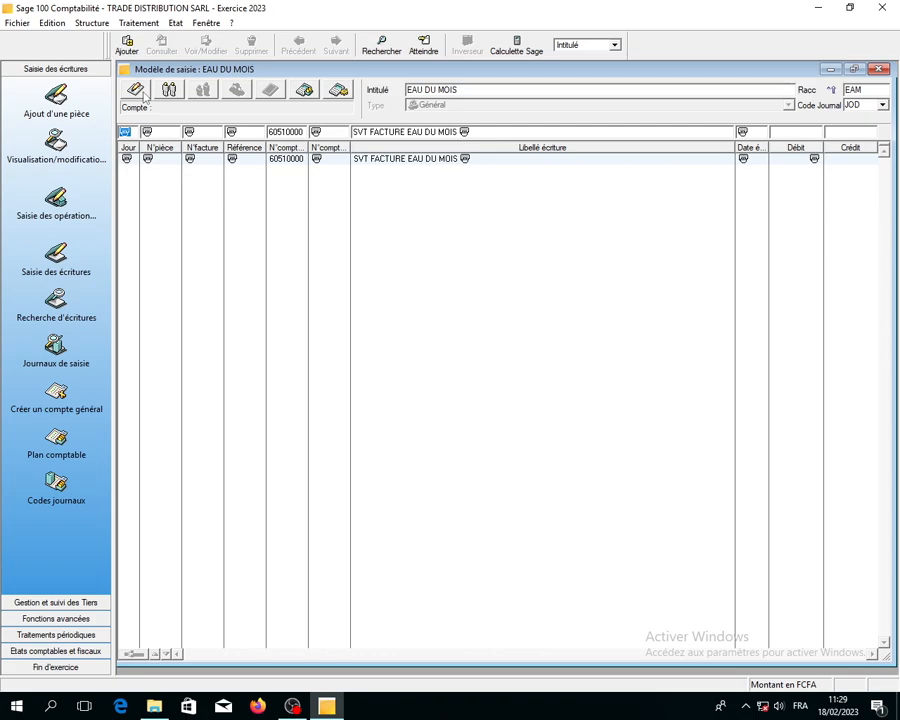
pyautogui.click(173, 94)
pyautogui.click(174, 95)
pyautogui.click(173, 94)
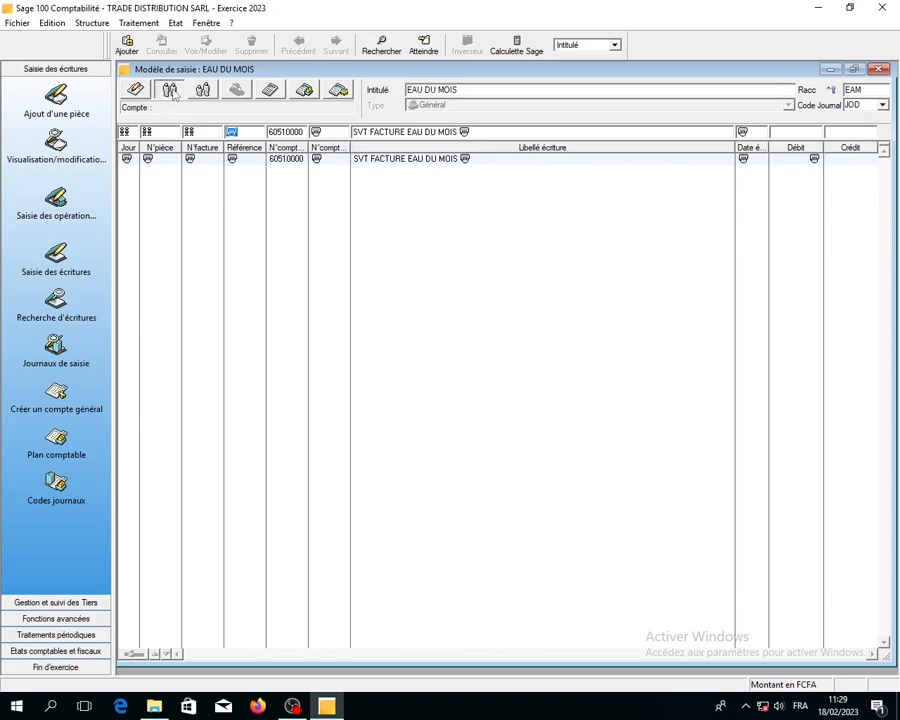
pyautogui.click(173, 93)
pyautogui.write('44520000')
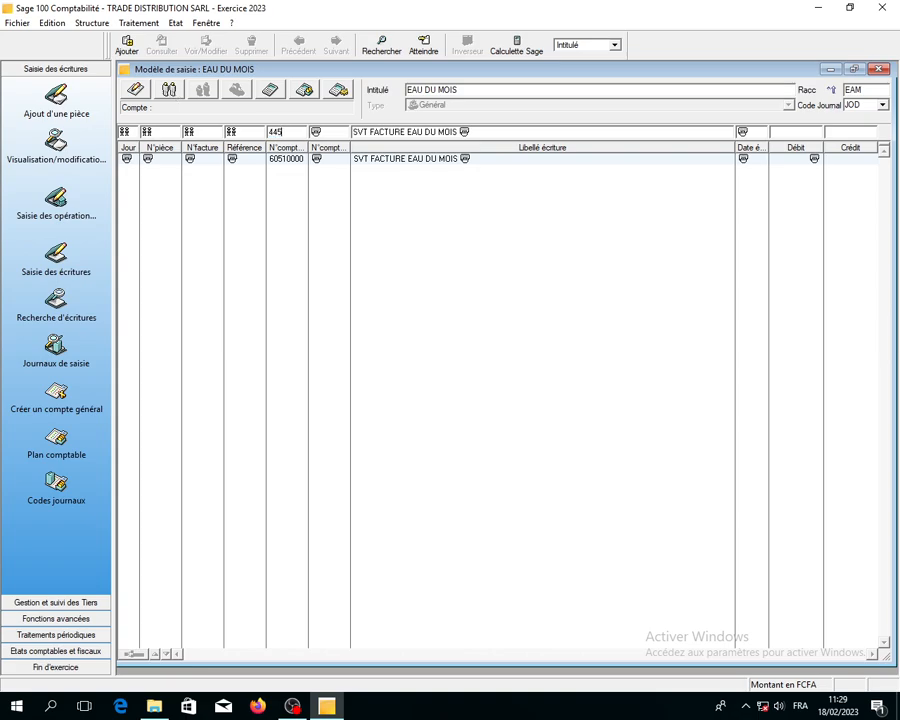
pyautogui.press('Tab')
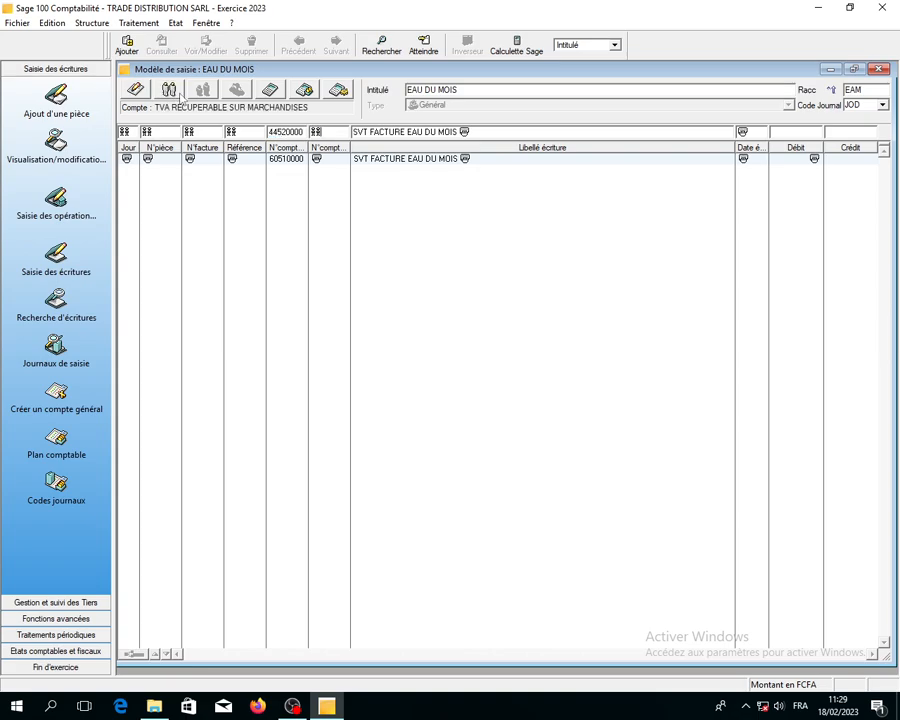
# - Set the VAT line's third-party account, label and due date to repeat, make its debit calculated, and validate the line
pyautogui.click(177, 95)
pyautogui.click(172, 94)
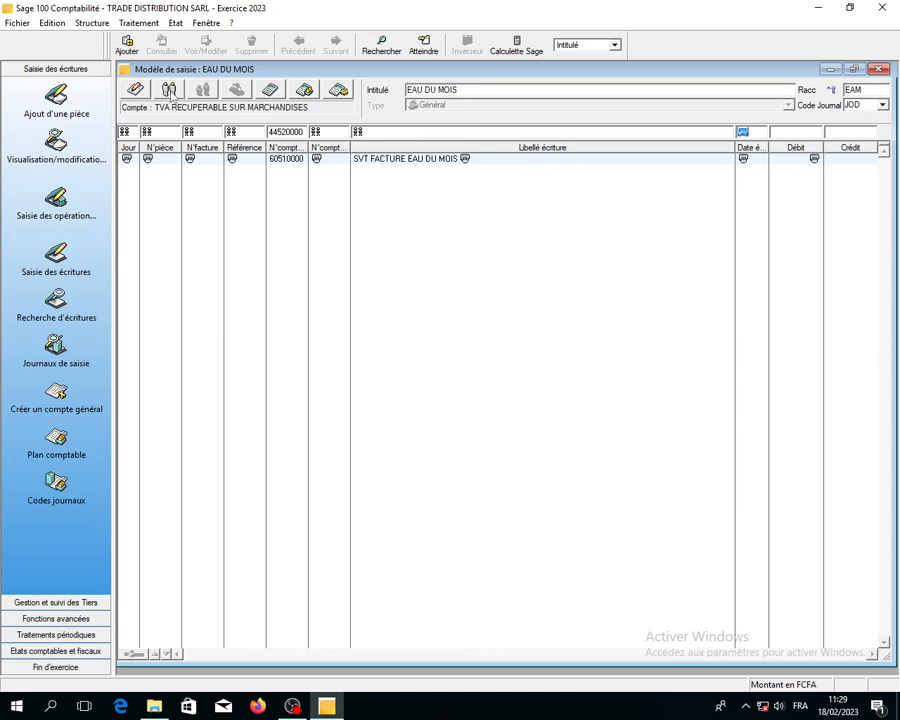
pyautogui.click(172, 94)
pyautogui.click(270, 92)
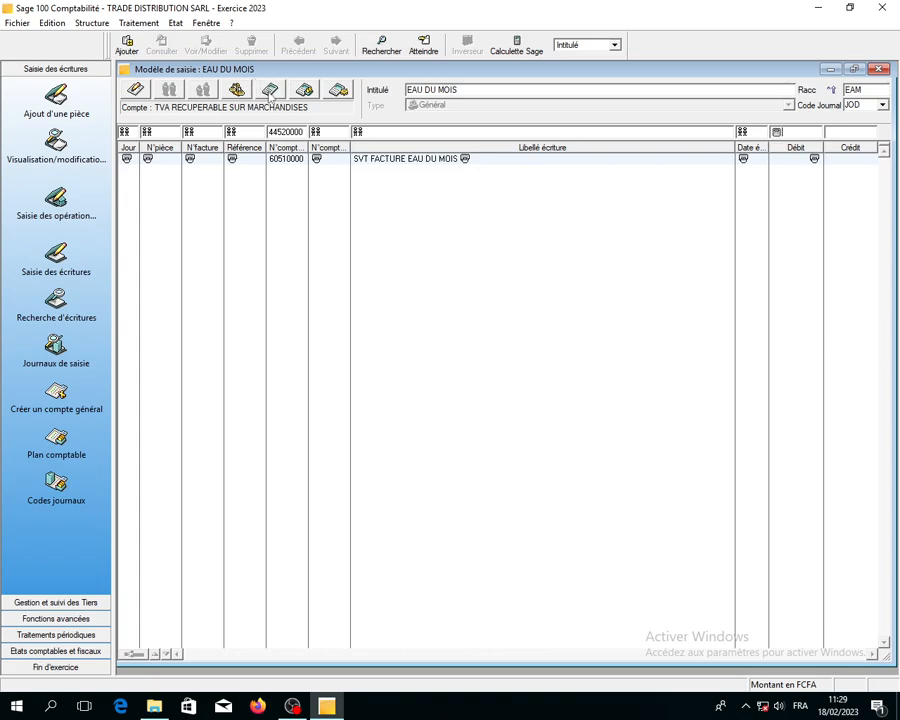
pyautogui.press('Return')
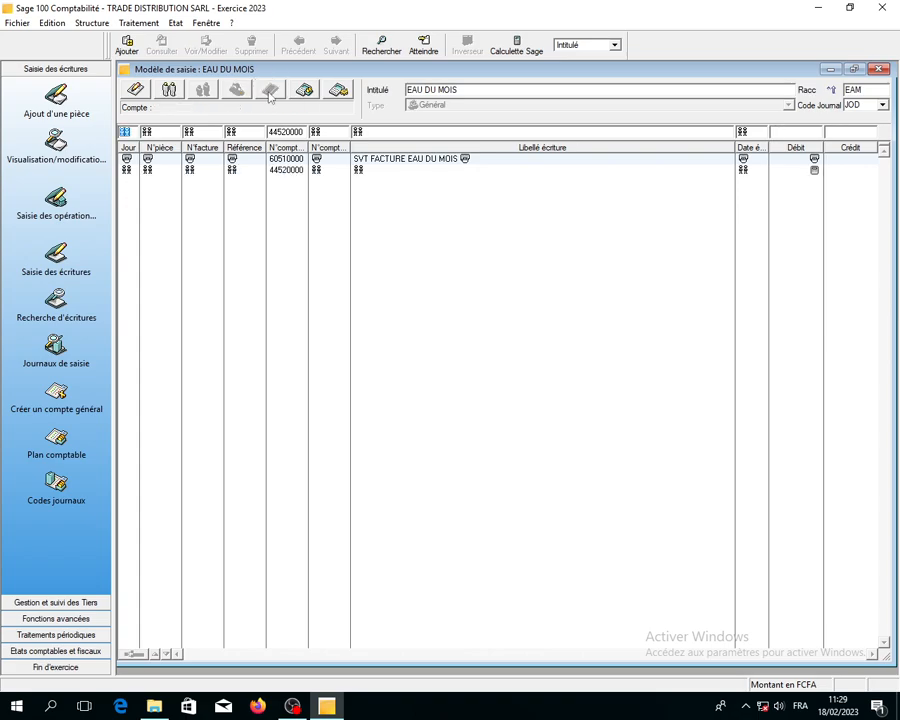
# - On the third line of the water template, enter supplier general account 40100000, keeping the repeated day, document, invoice and reference fields
pyautogui.press('Tab')
pyautogui.press('Tab')
pyautogui.press('Tab')
pyautogui.press('Tab')
pyautogui.write('401')
pyautogui.press('Tab')
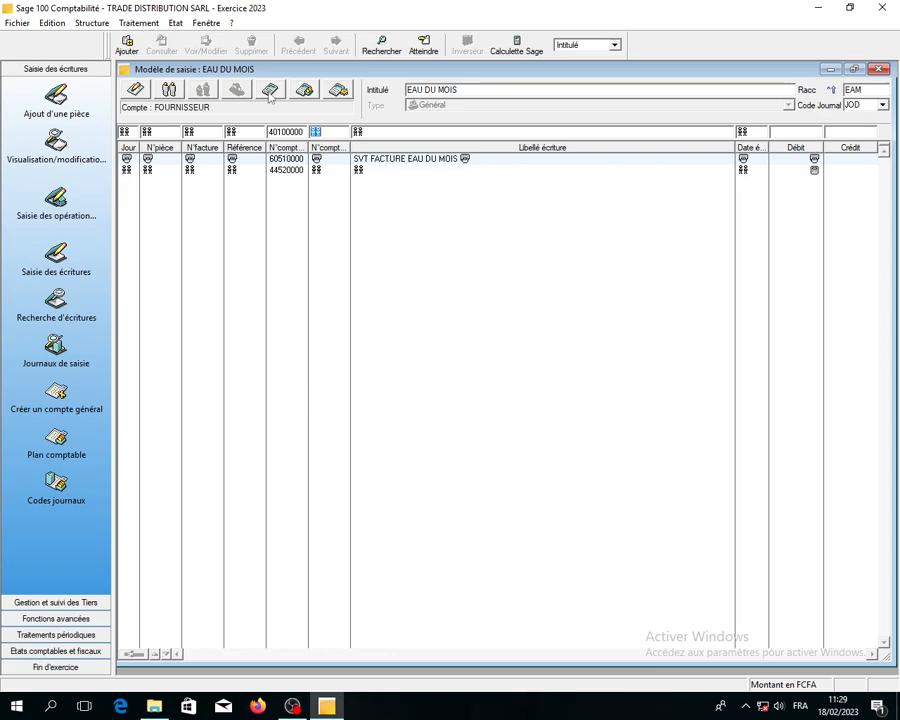
# - Set the supplier line's third-party account to manual entry and its credit to the balancing function, then validate it and close the template
pyautogui.press('Tab')
pyautogui.press('Tab')
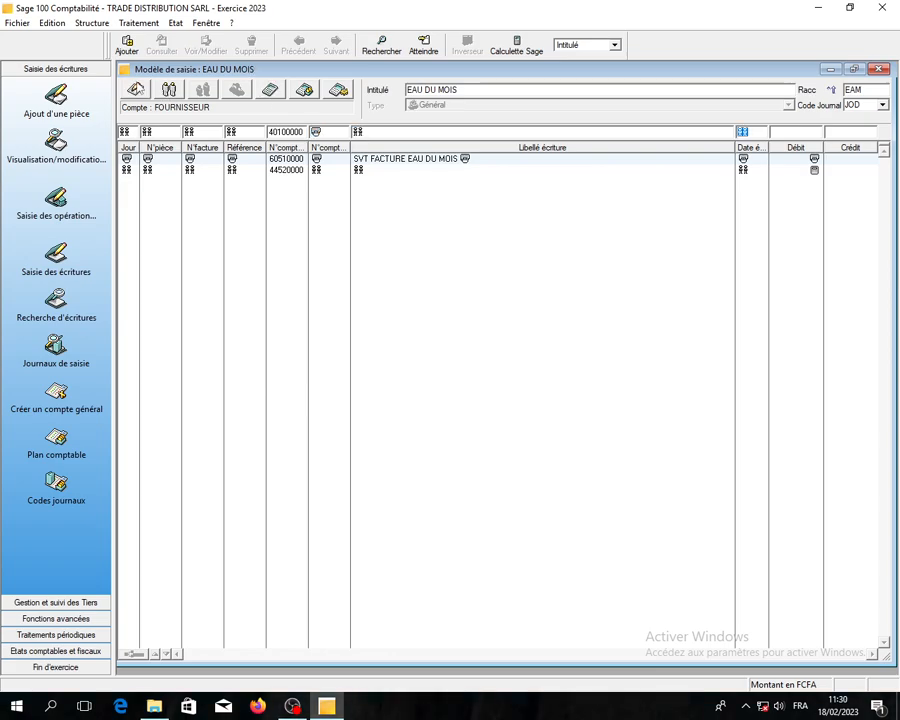
pyautogui.press('Tab')
pyautogui.click(237, 90)
pyautogui.press('Return')
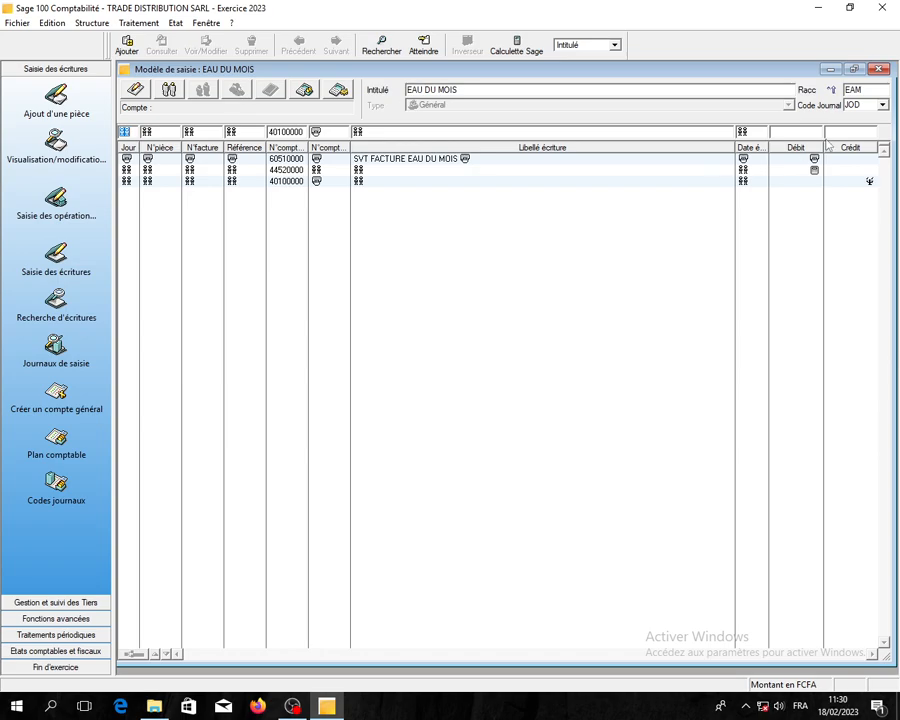
pyautogui.click(878, 70)
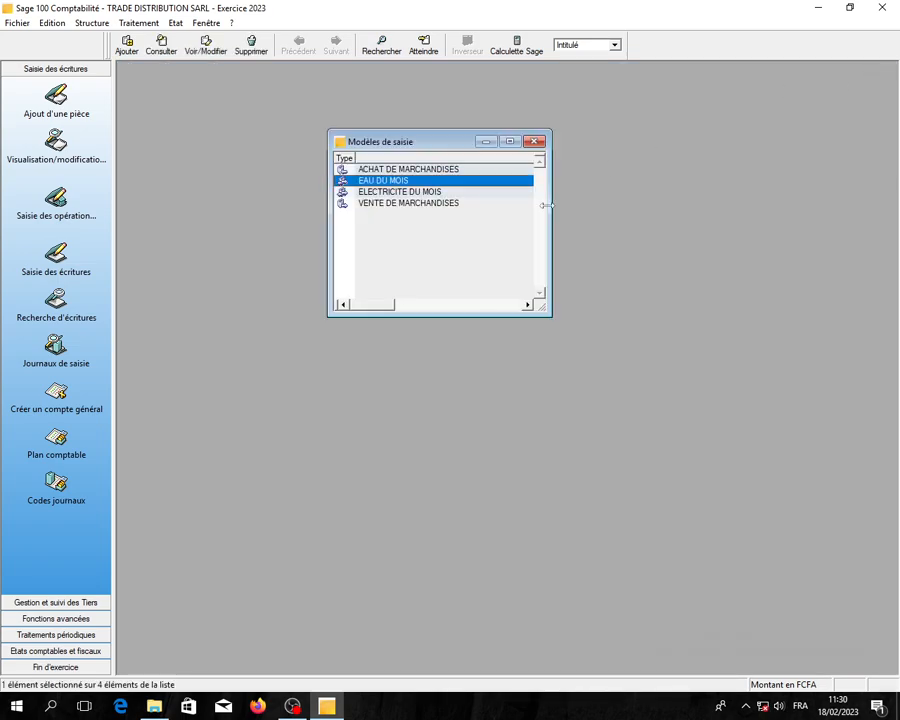
# - Add a new entry template in a maximized window and title it REGLEMENT CLIENT
pyautogui.rightClick(443, 234)
pyautogui.click(569, 334)
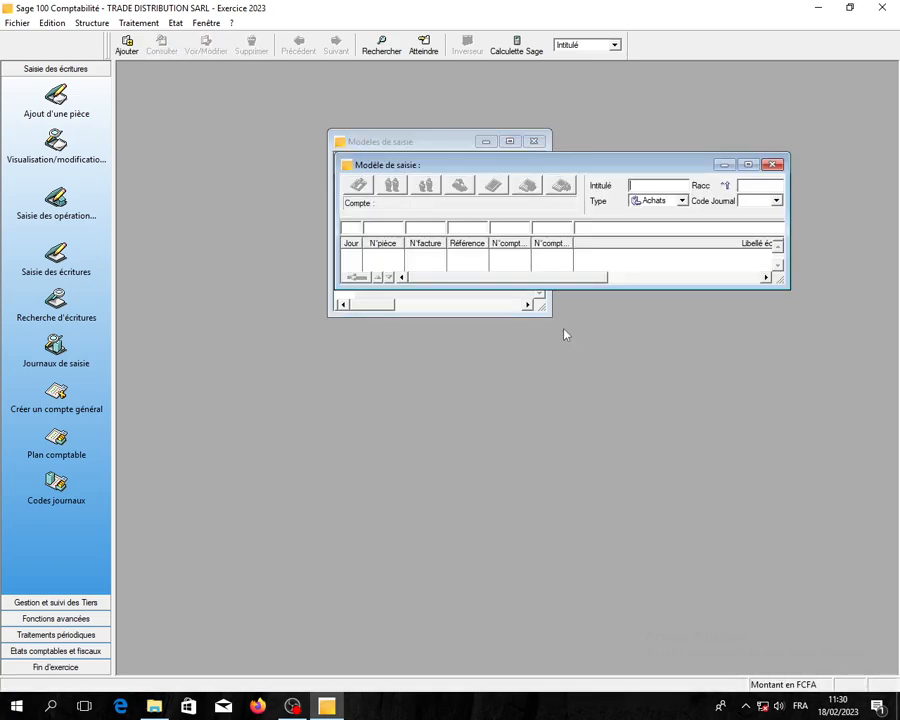
pyautogui.click(745, 163)
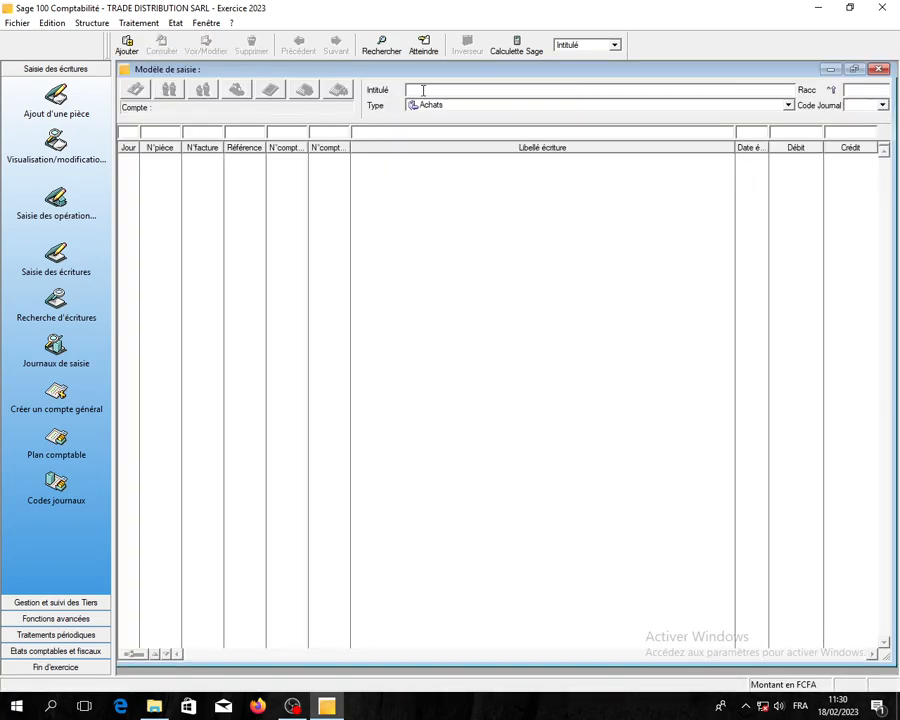
pyautogui.write('REGLE')
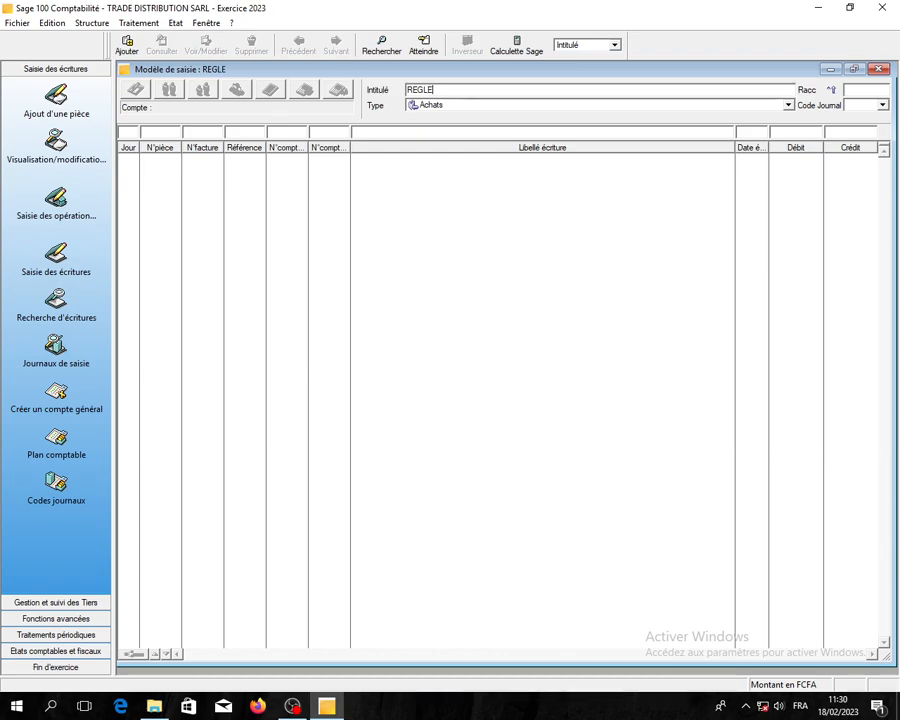
pyautogui.write('MENT CLIENT')
# - Give the customer payment template the shortcut RC, set its type to Trésorerie and its journal code to AFD
pyautogui.press('Tab')
pyautogui.write('RC')
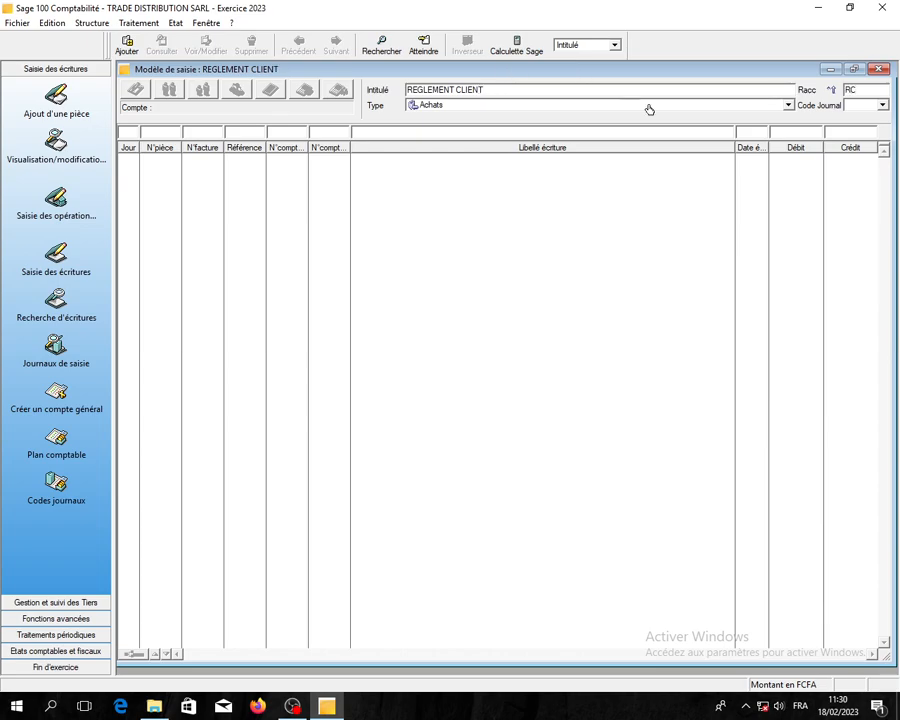
pyautogui.click(788, 105)
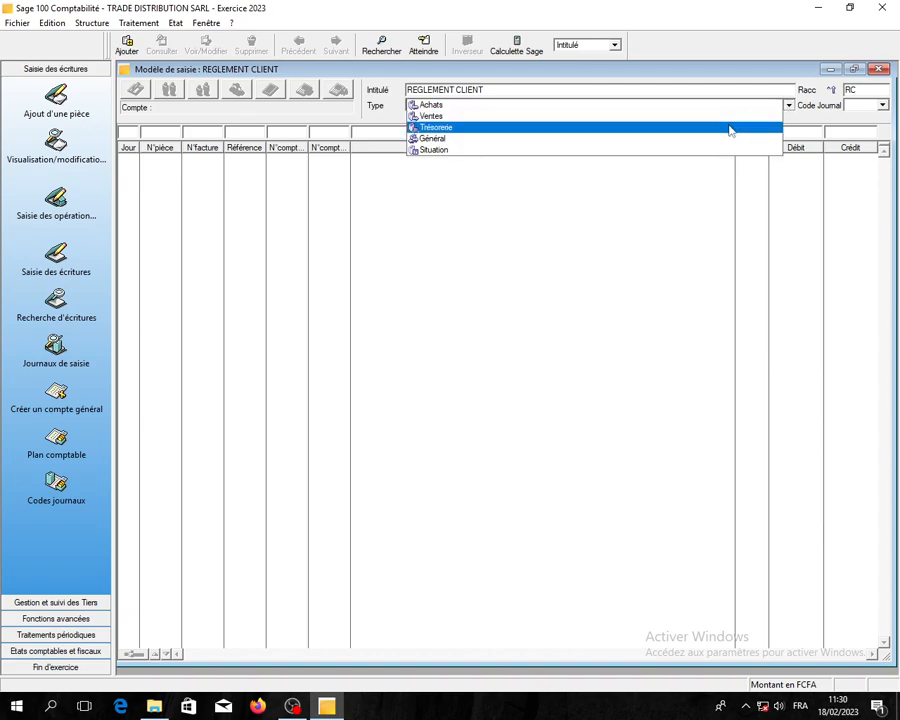
pyautogui.click(729, 128)
pyautogui.click(883, 105)
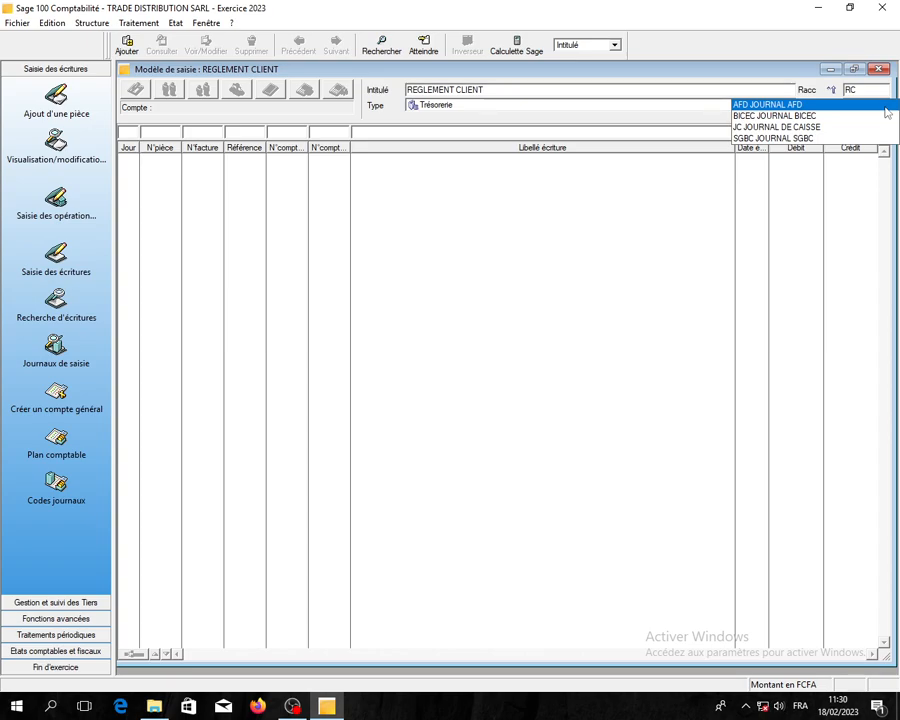
pyautogui.click(885, 106)
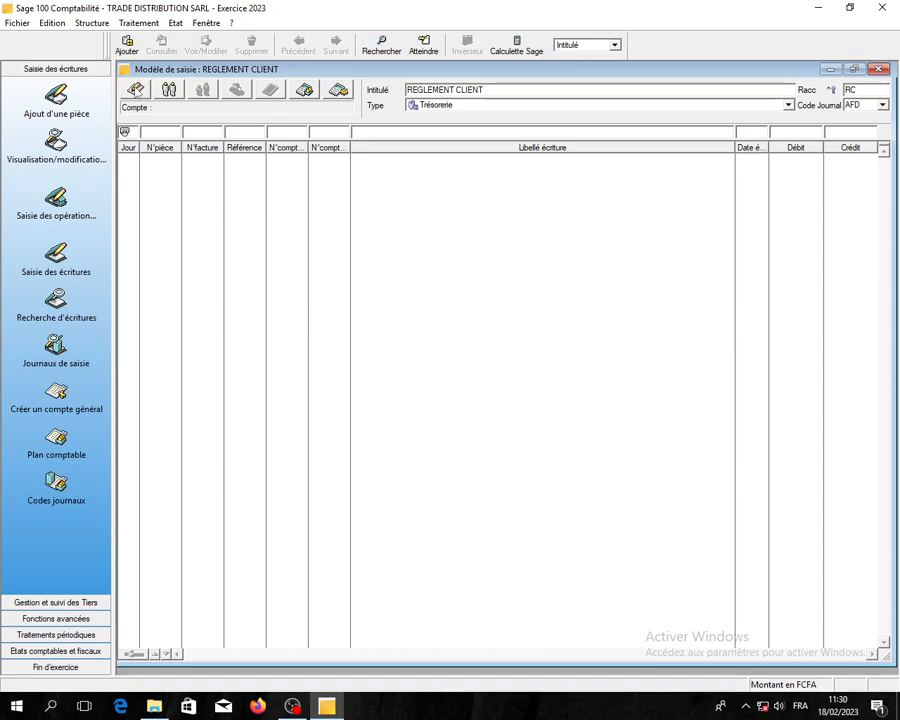
# - Set the first line's day, document number, invoice number and reference to manual entry, and select general account 52130000 AFRILAND FIRST BANK
pyautogui.click(137, 90)
pyautogui.click(138, 90)
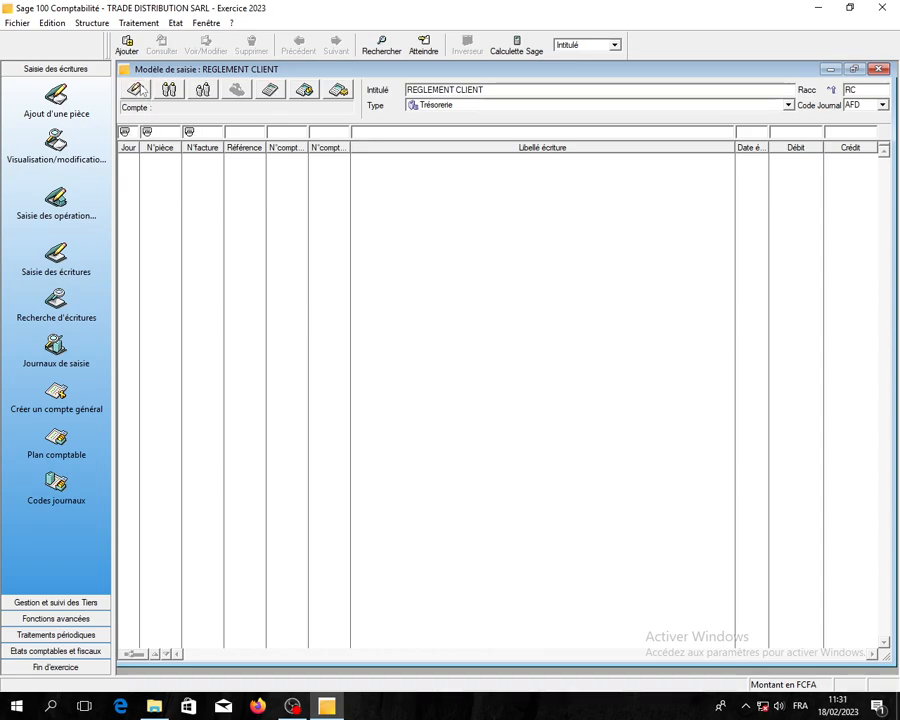
pyautogui.click(138, 90)
pyautogui.write('521')
pyautogui.press('Tab')
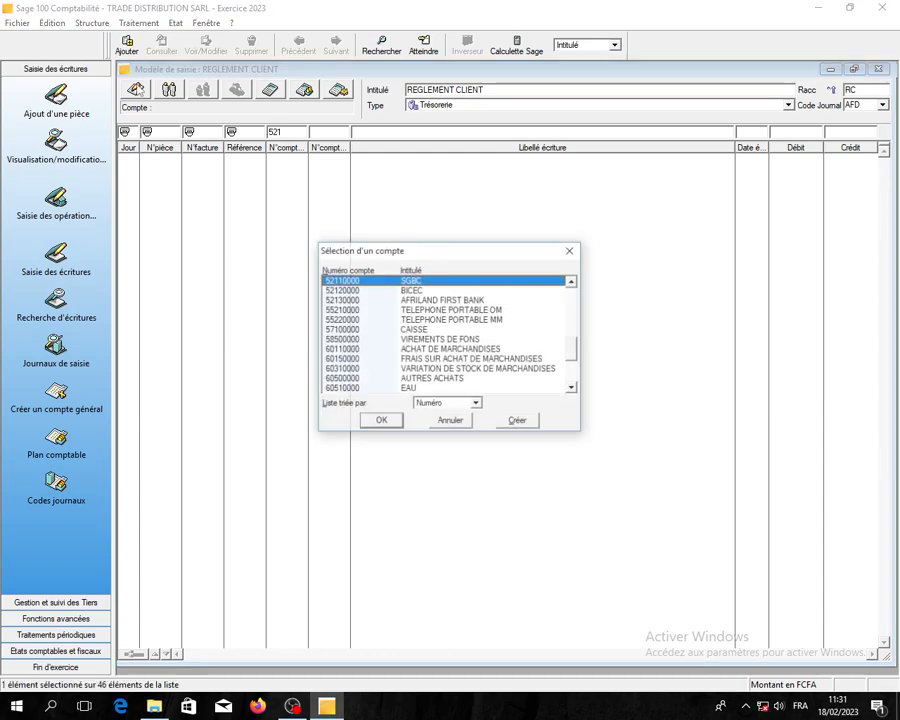
pyautogui.click(572, 283)
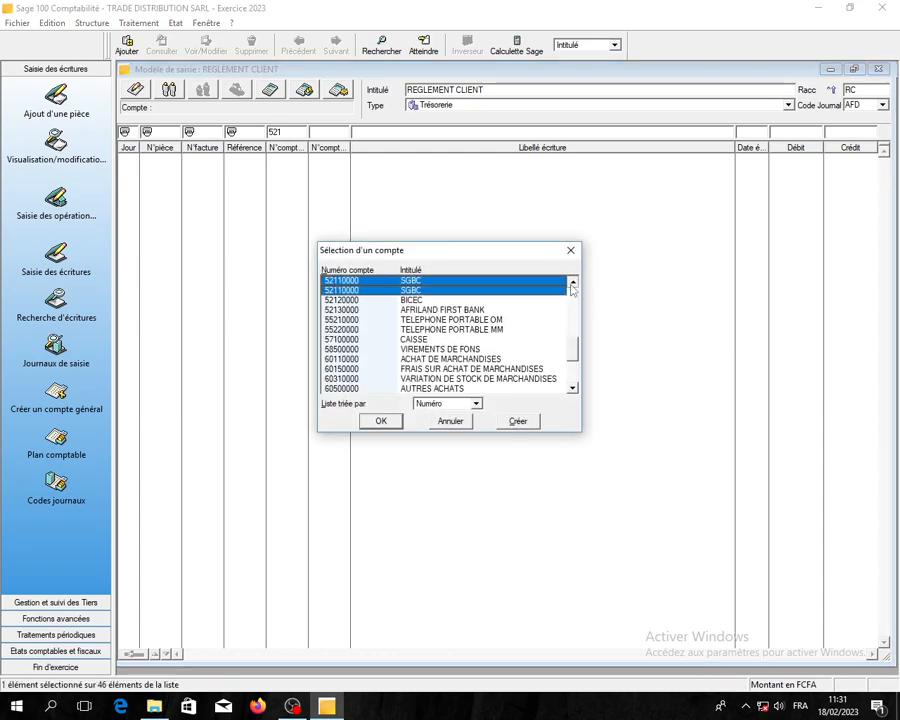
pyautogui.click(490, 311)
pyautogui.click(383, 422)
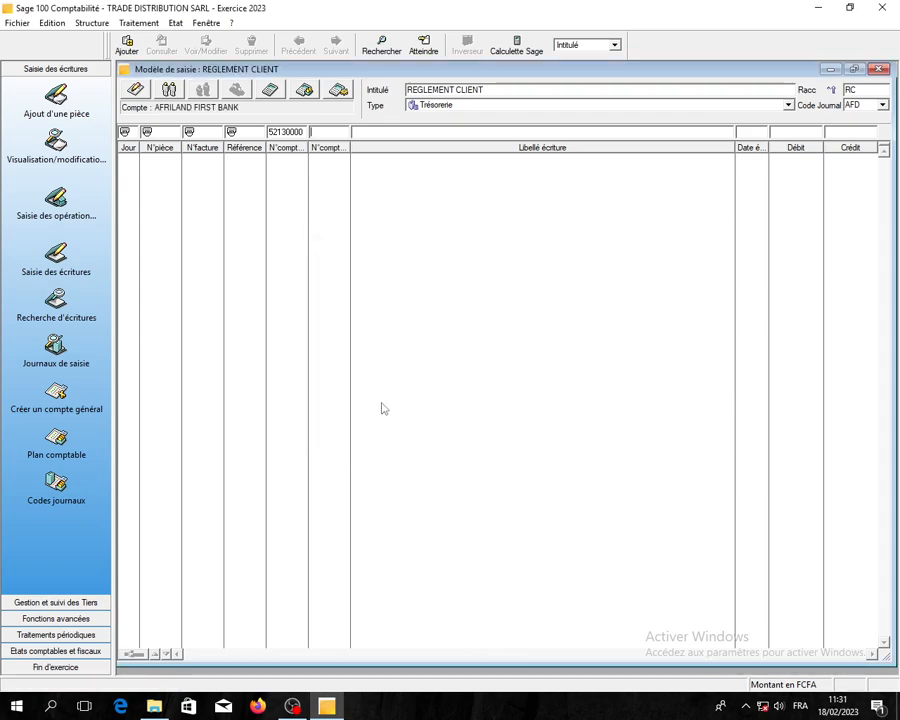
# - Set the bank line's third-party account, due date and debit to manual entry, label it SVT REG FACTURE N plus a manual-entry function, and validate it
pyautogui.write('S')
pyautogui.press('Tab')
pyautogui.write('SVT REG')
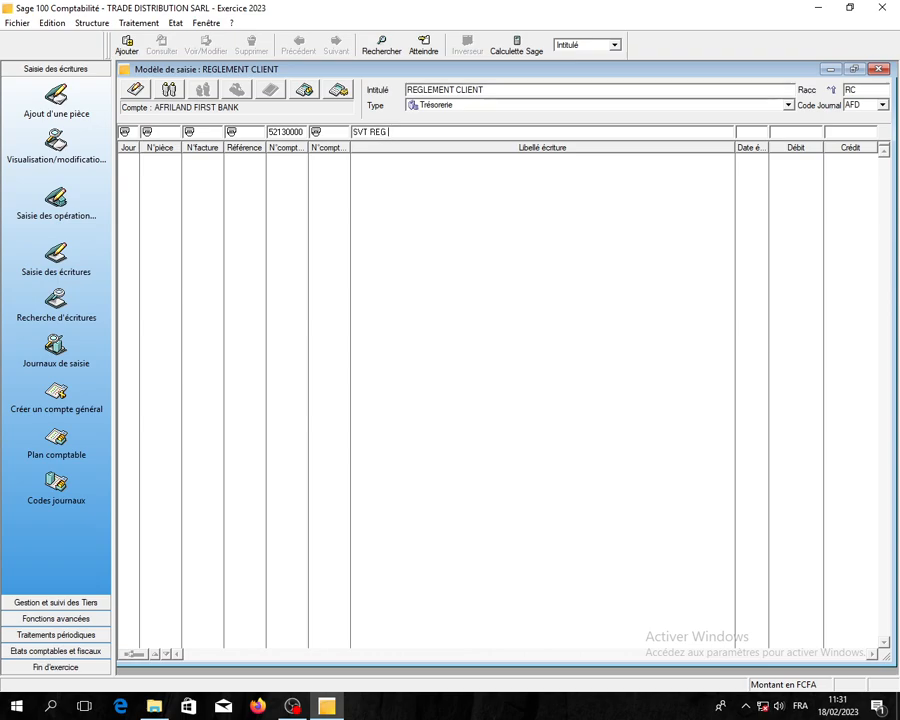
pyautogui.write(' FACTURE N')
pyautogui.click(140, 91)
pyautogui.press('Tab')
pyautogui.click(140, 91)
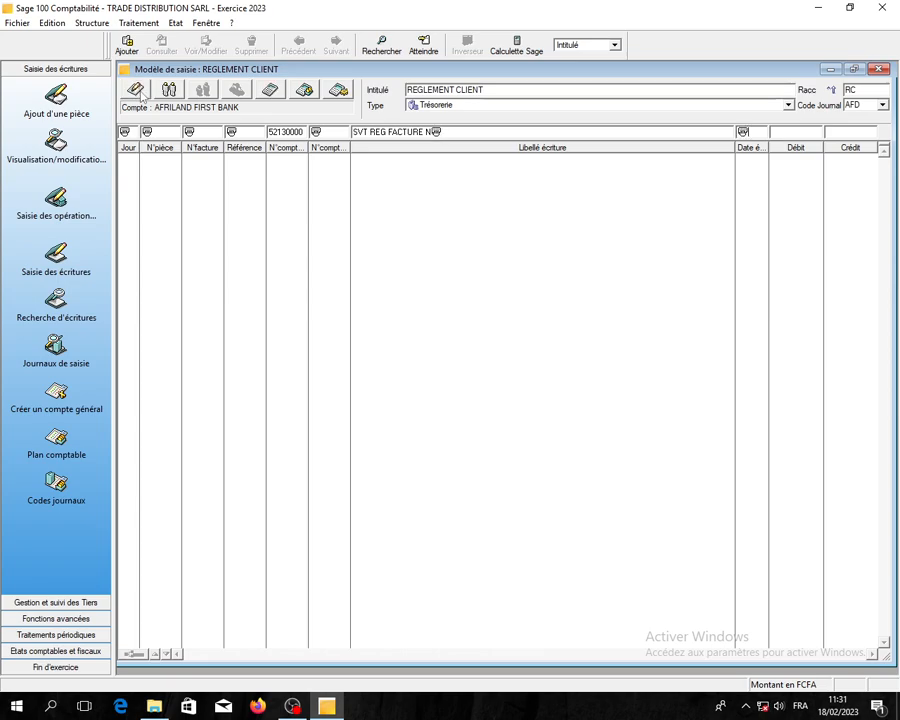
pyautogui.press('Tab')
pyautogui.click(140, 91)
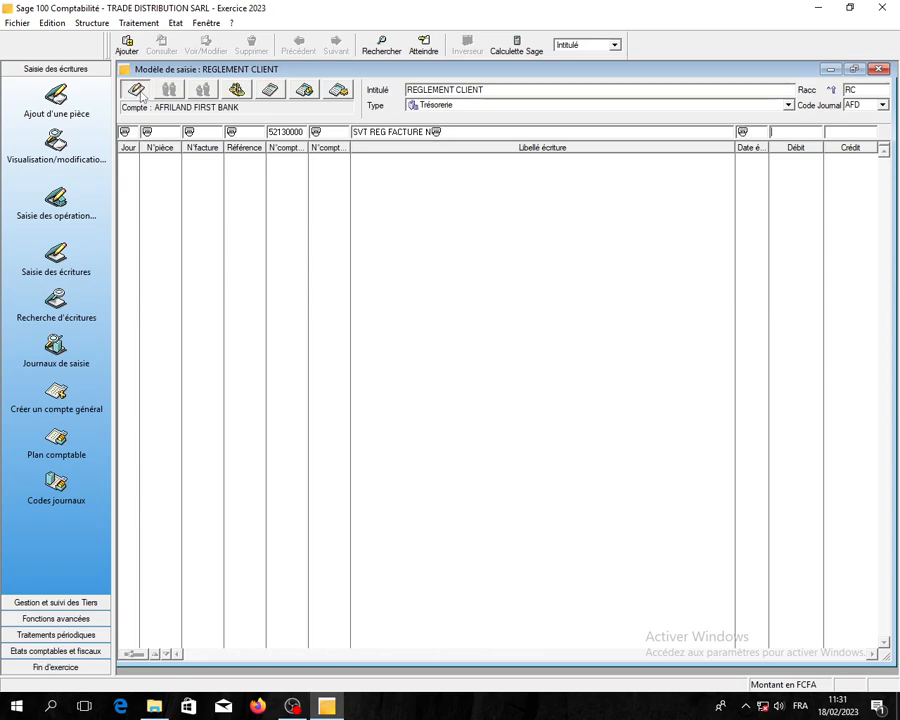
pyautogui.press('Return')
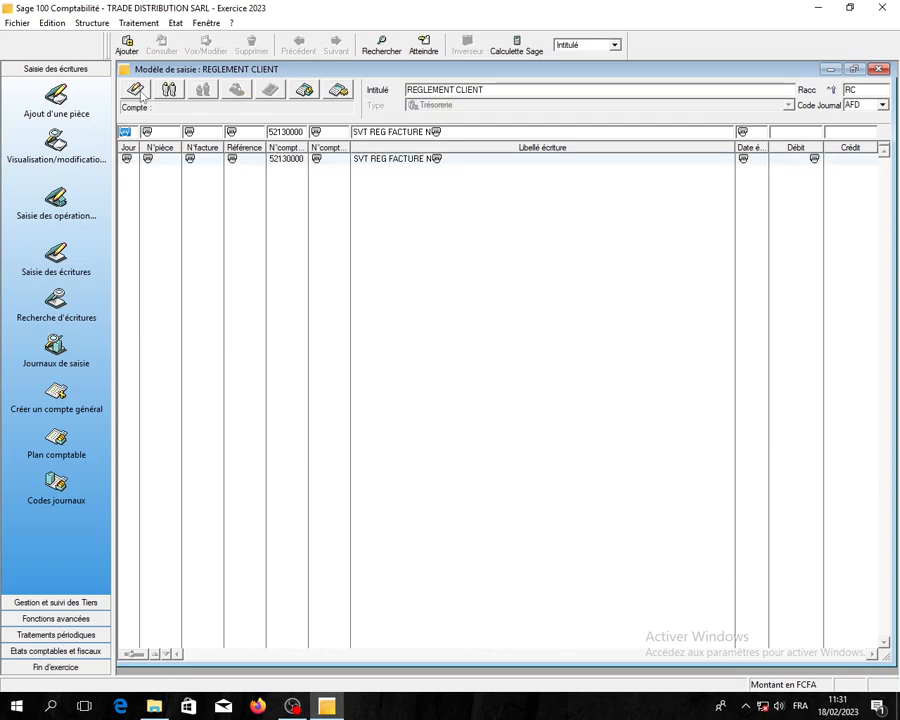
# - On the second line, set the day, document number, invoice number and reference to repeat, and enter customer general account 41100000
pyautogui.click(174, 95)
pyautogui.press('Tab')
pyautogui.click(175, 95)
pyautogui.press('Tab')
pyautogui.click(175, 95)
pyautogui.press('Tab')
pyautogui.click(175, 95)
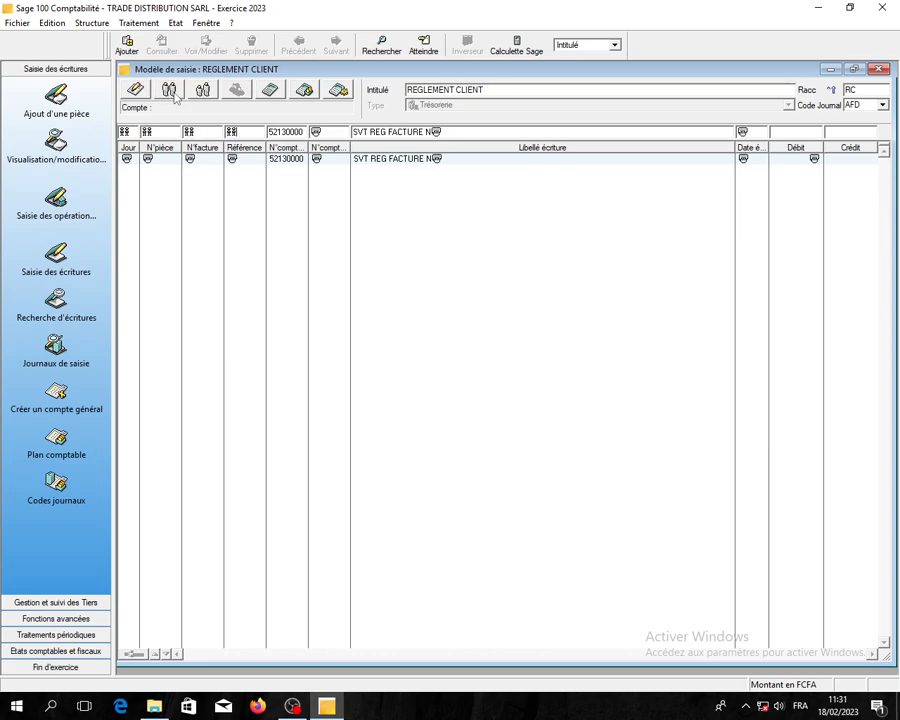
pyautogui.press('Tab')
pyautogui.write('411')
pyautogui.press('Tab')
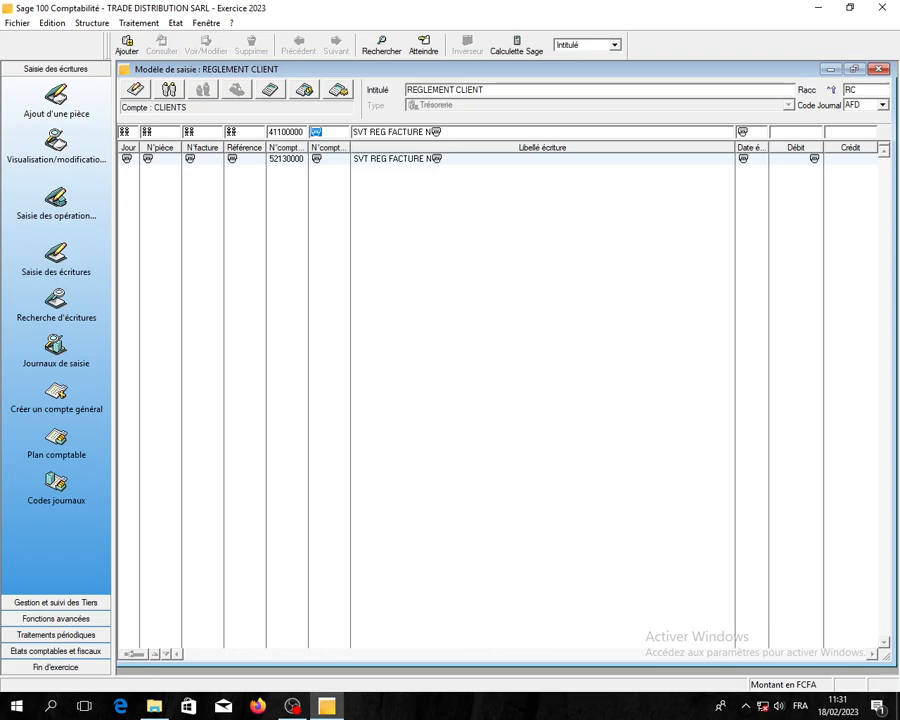
# - Keep the customer line's third-party account manual, repeat the label and due date, balance the credit, and validate the line before closing the template
pyautogui.press('Tab')
pyautogui.press('Delete')
pyautogui.press('Tab')
pyautogui.click(142, 92)
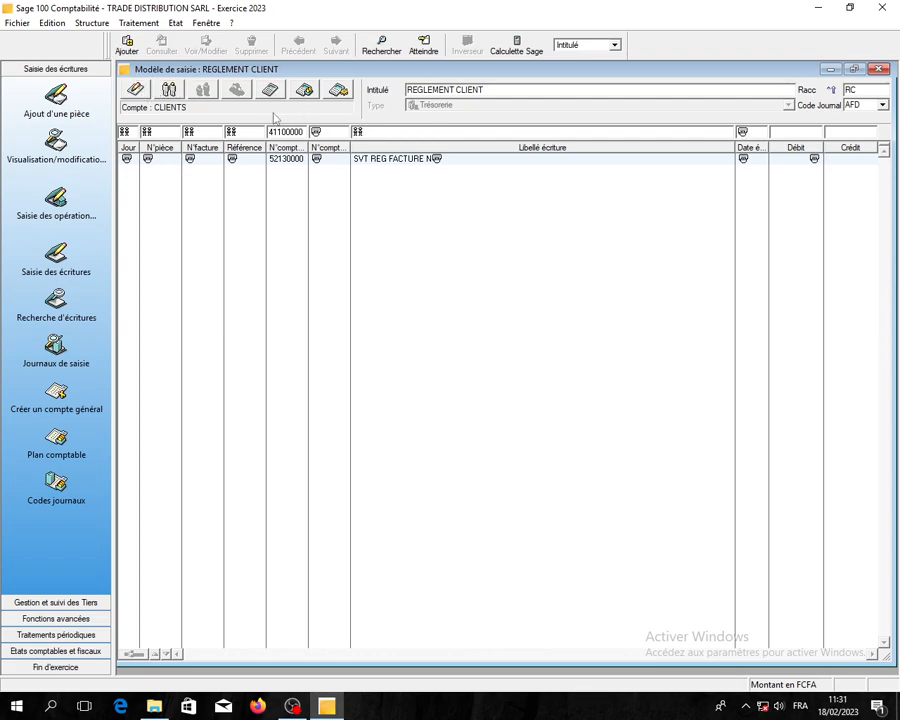
pyautogui.moveTo(752, 134); pyautogui.dragTo(720, 135)
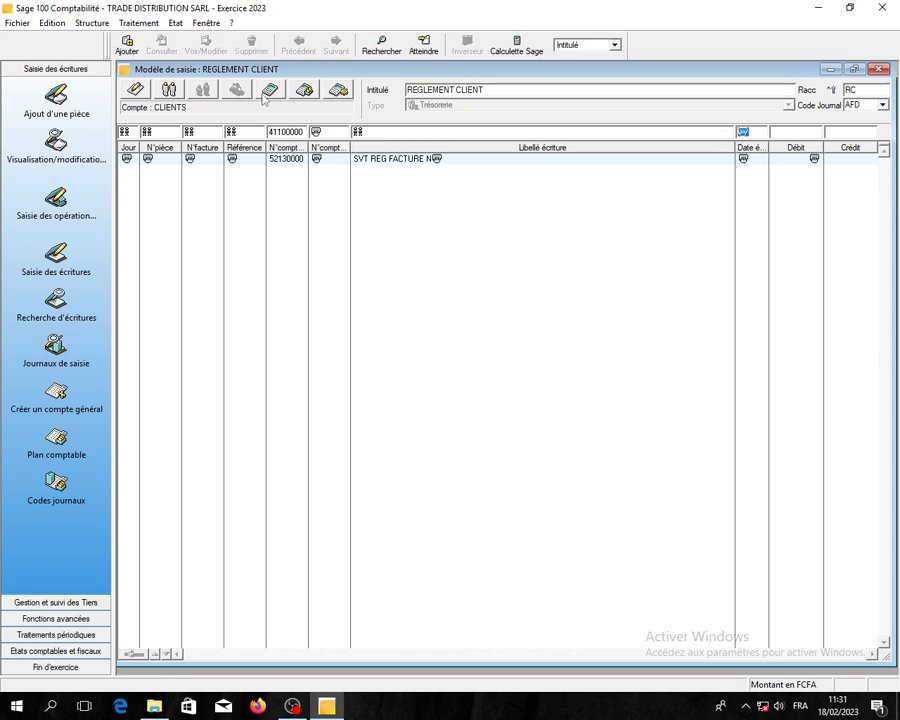
pyautogui.click(172, 92)
pyautogui.press('Tab')
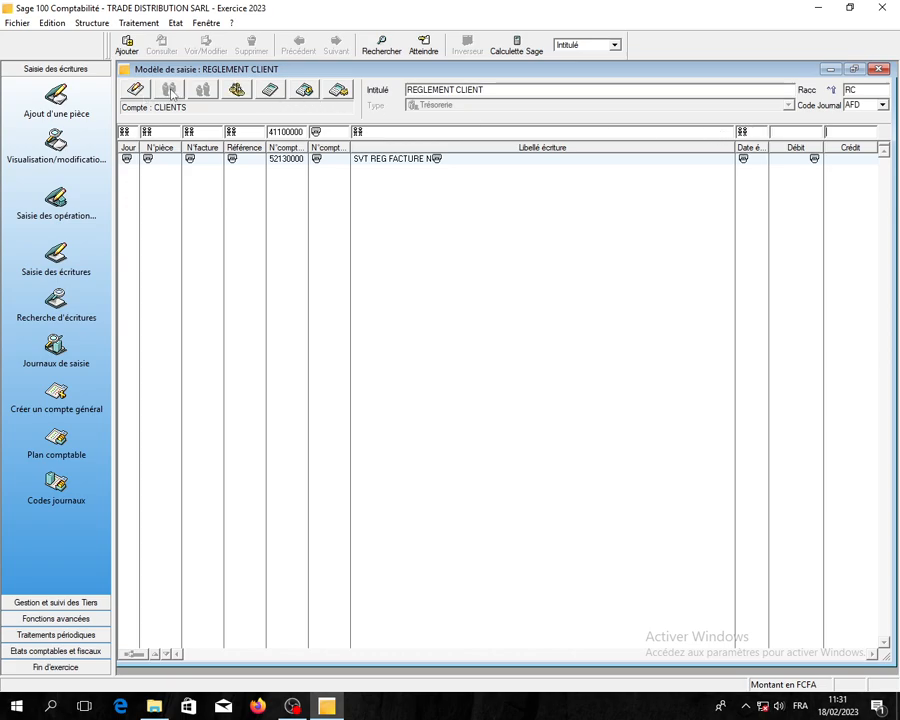
pyautogui.click(241, 94)
pyautogui.press('Return')
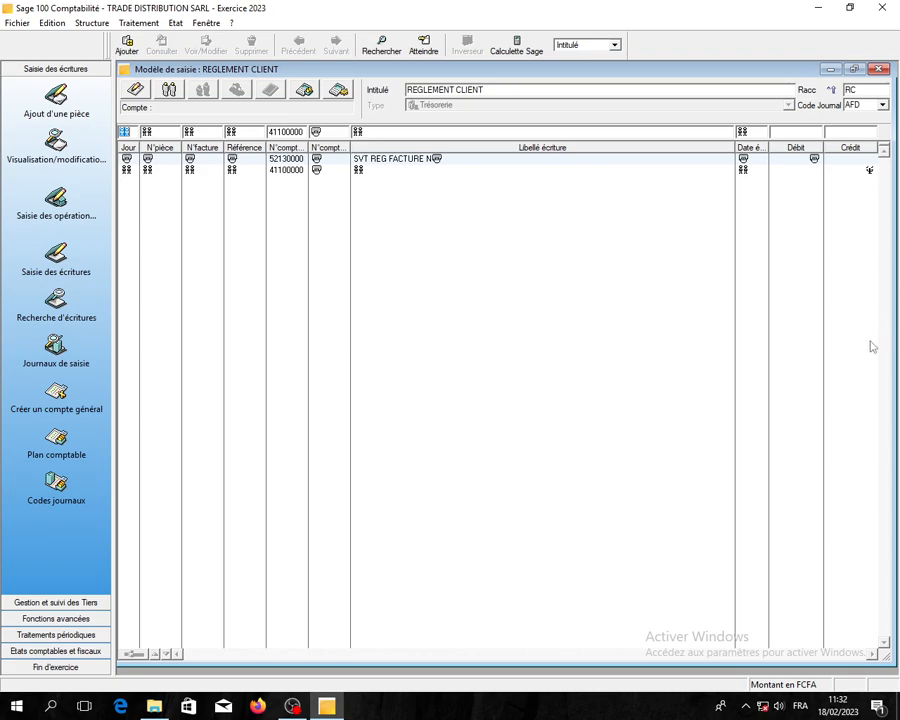
pyautogui.click(881, 70)
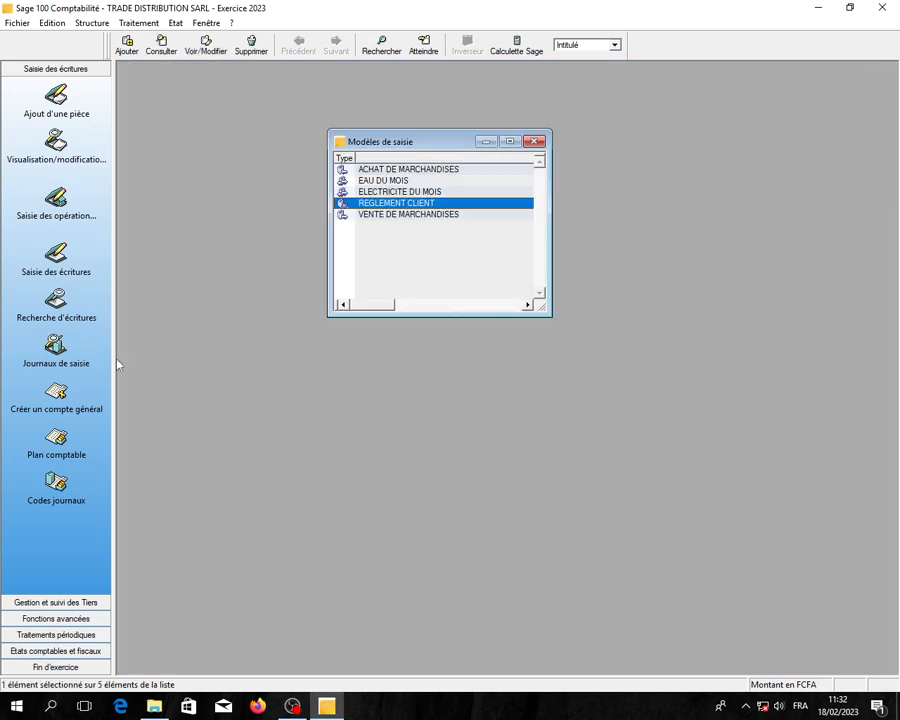
# - Add a new entry template titled PAIEMENT FOURNISSEUR with the shortcut PF
pyautogui.rightClick(377, 251)
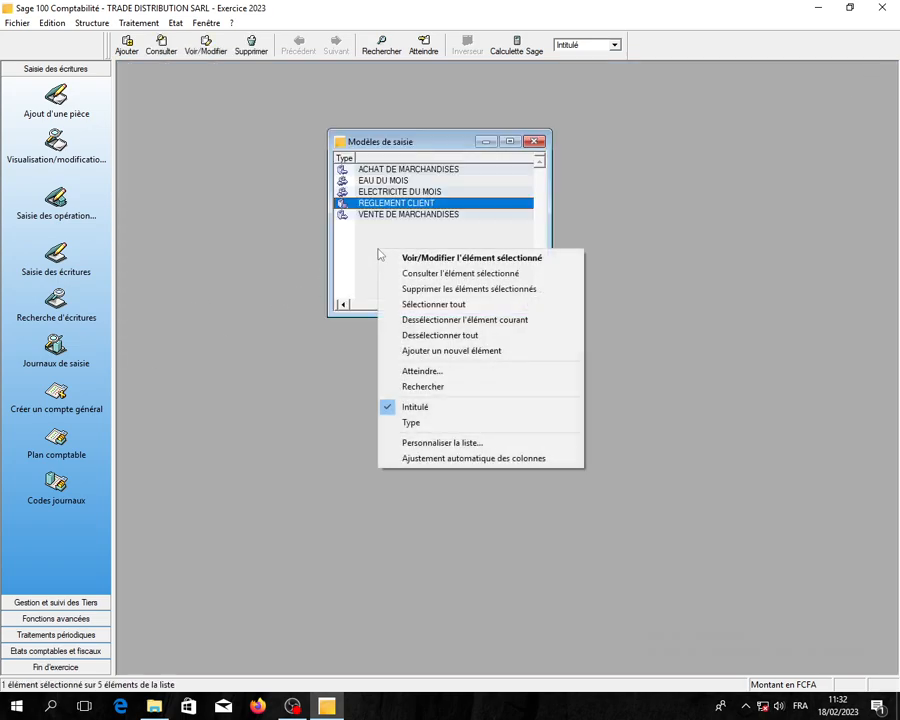
pyautogui.click(519, 351)
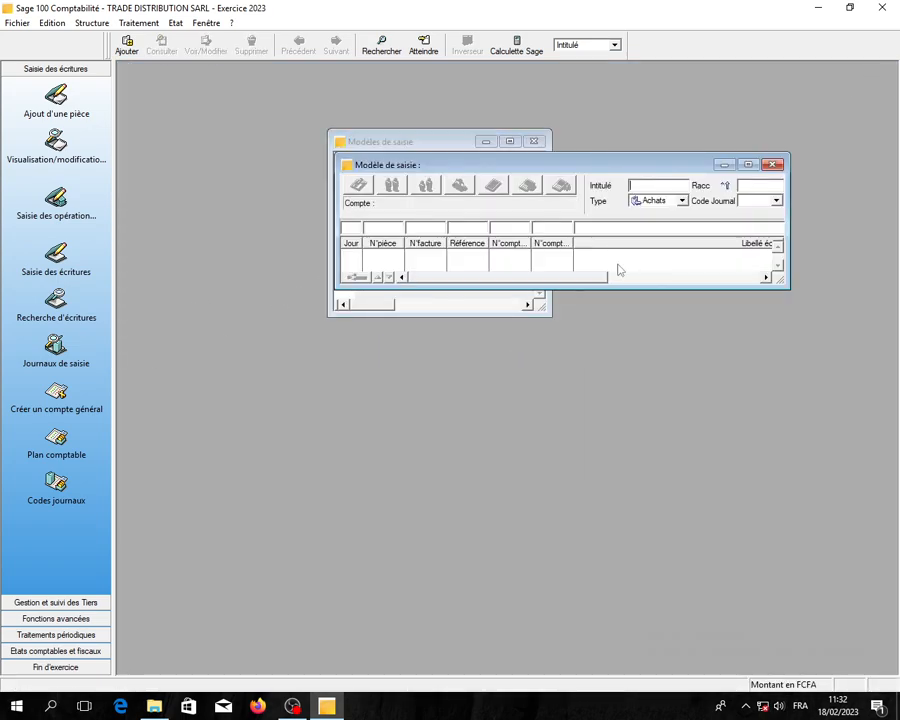
pyautogui.click(748, 164)
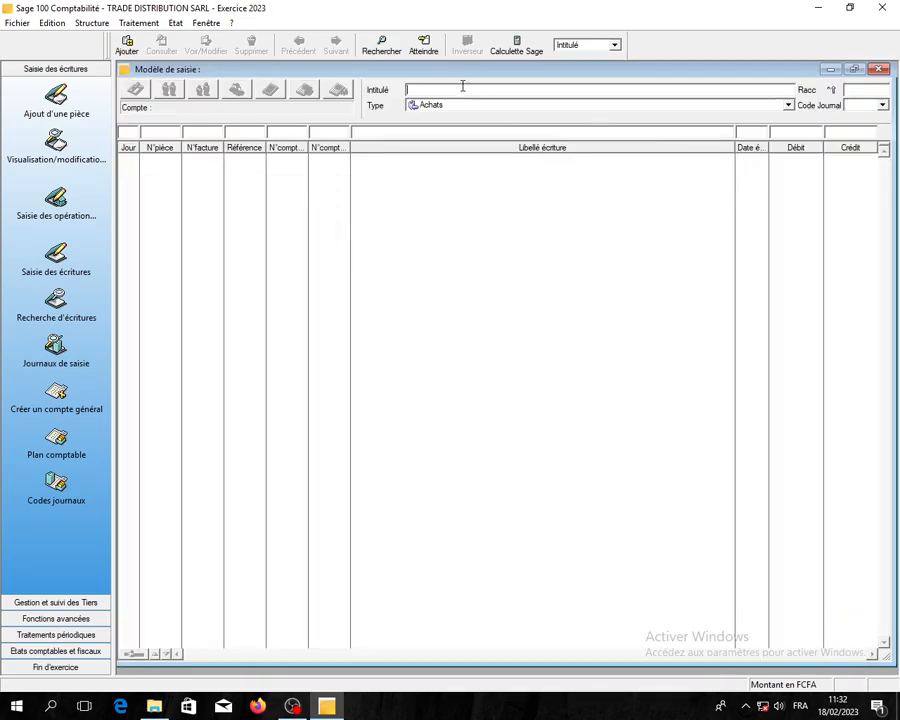
pyautogui.write('PAIEMENT FO')
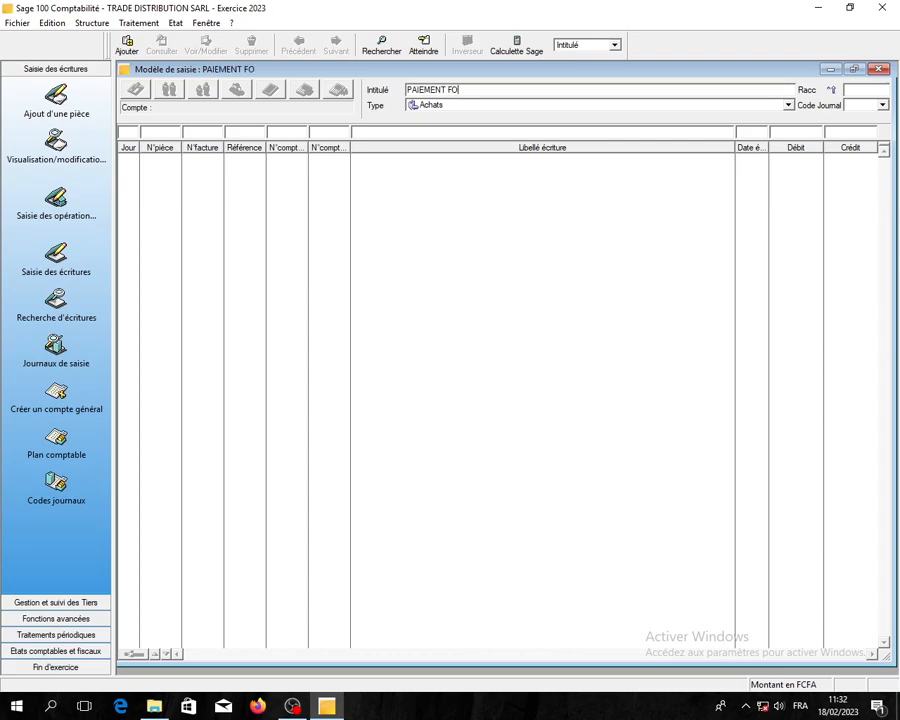
pyautogui.press('BackSpace')
pyautogui.write('OURNISSEUR')
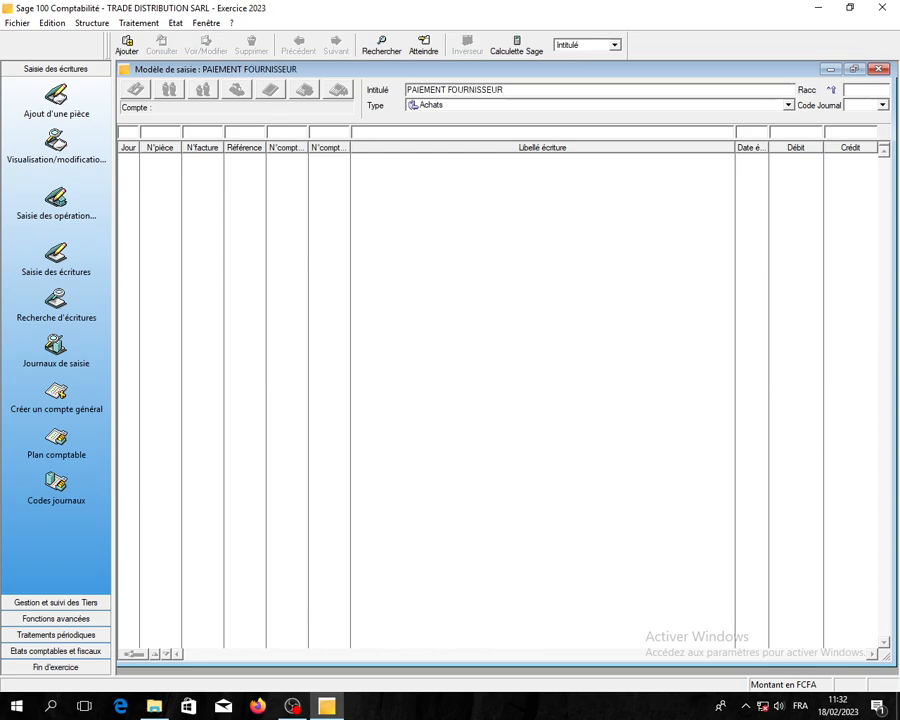
pyautogui.click(860, 90)
pyautogui.write('PF')
pyautogui.press('Tab')
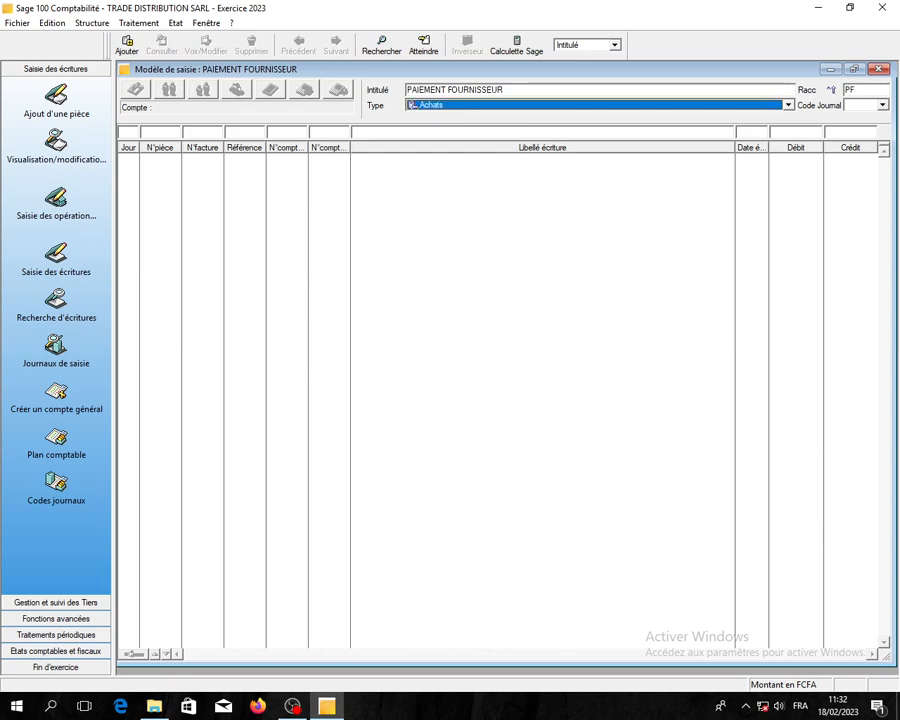
# - Set the supplier payment template's type to Trésorerie and its journal code to BICEC
pyautogui.click(788, 105)
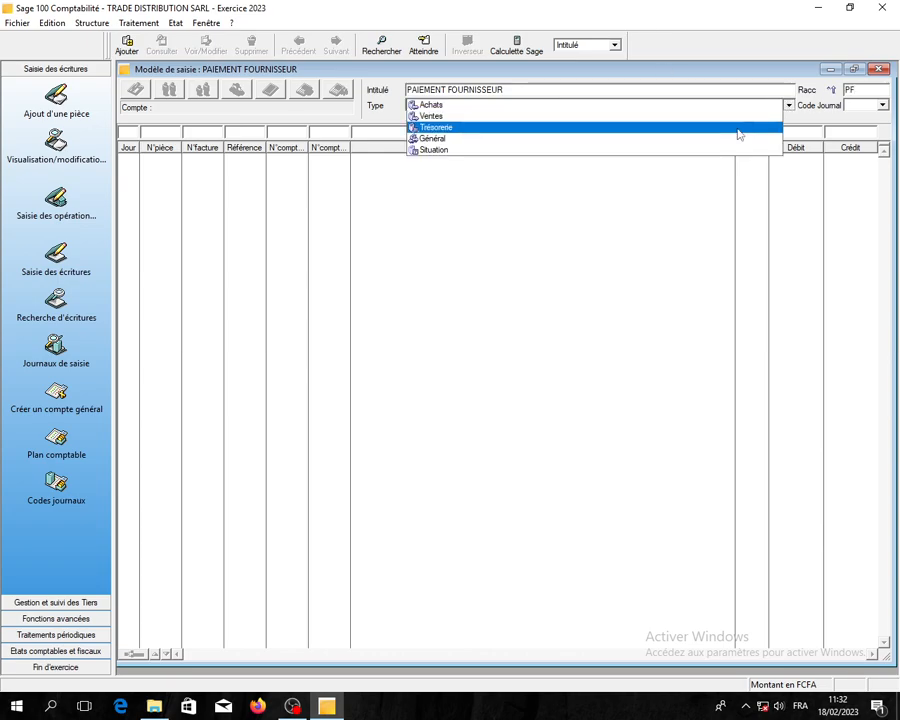
pyautogui.click(737, 128)
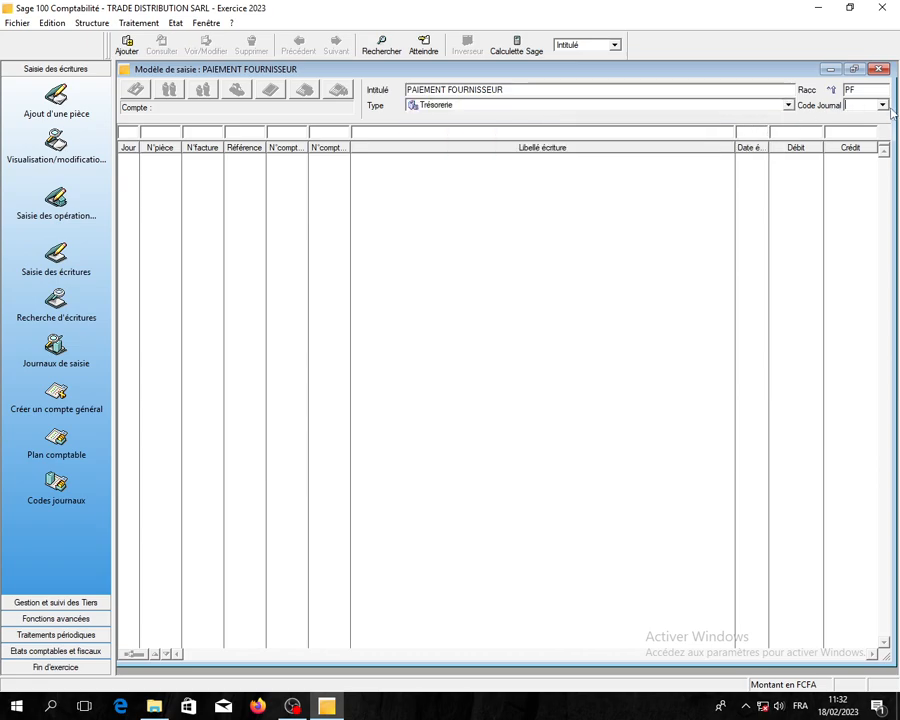
pyautogui.click(883, 106)
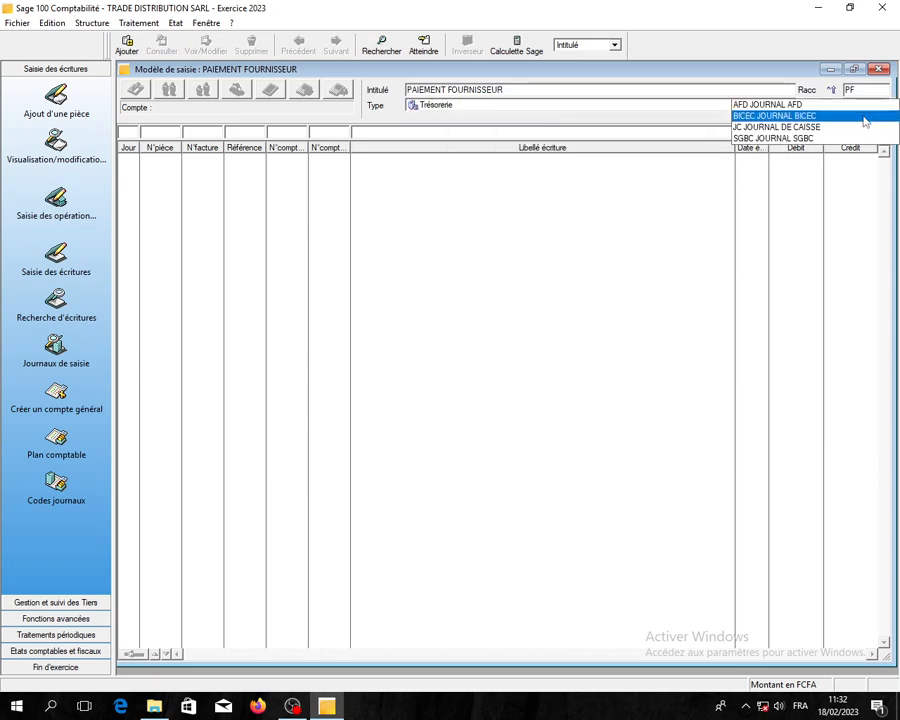
pyautogui.click(864, 117)
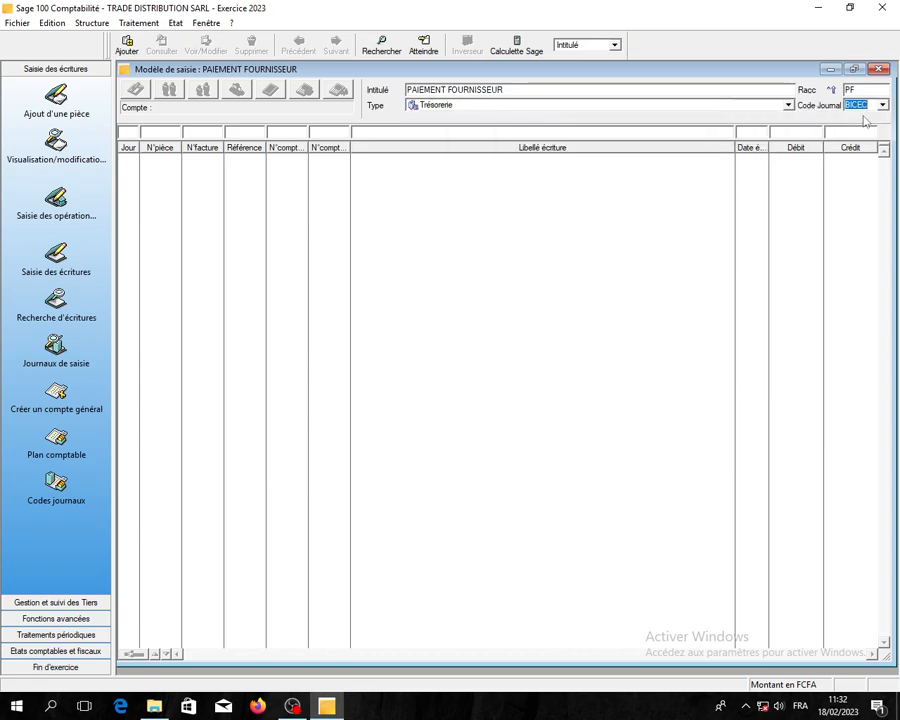
# - On the first line, set the day, document number, invoice number and reference to manual entry, and enter supplier general account 40100000
pyautogui.click(123, 135)
pyautogui.press('Tab')
pyautogui.click(137, 93)
pyautogui.press('Tab')
pyautogui.click(137, 93)
pyautogui.press('Tab')
pyautogui.click(137, 93)
pyautogui.press('Tab')
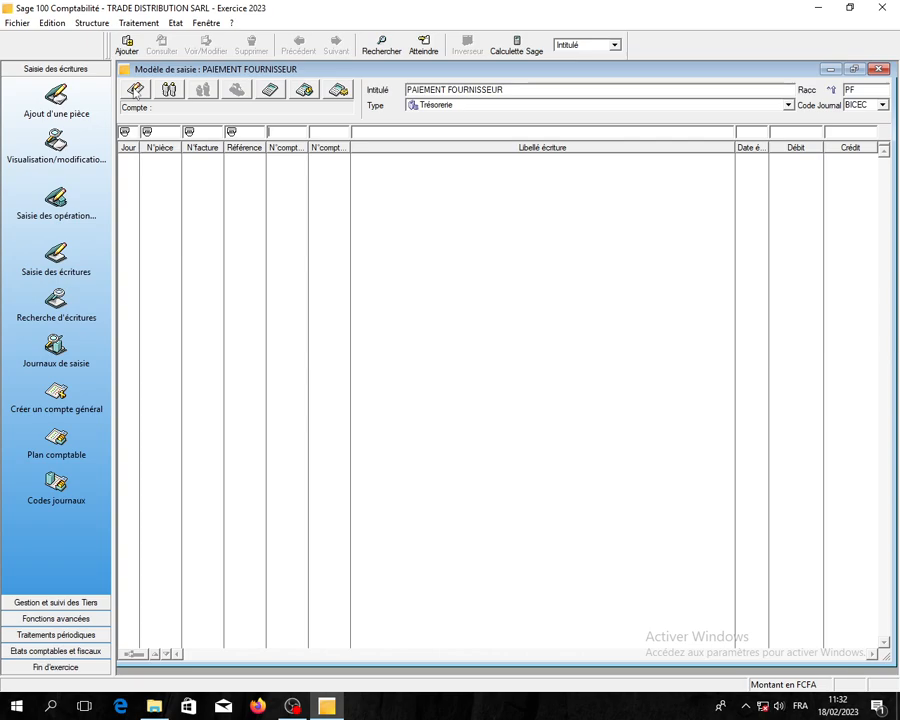
pyautogui.write('401')
pyautogui.press('Tab')
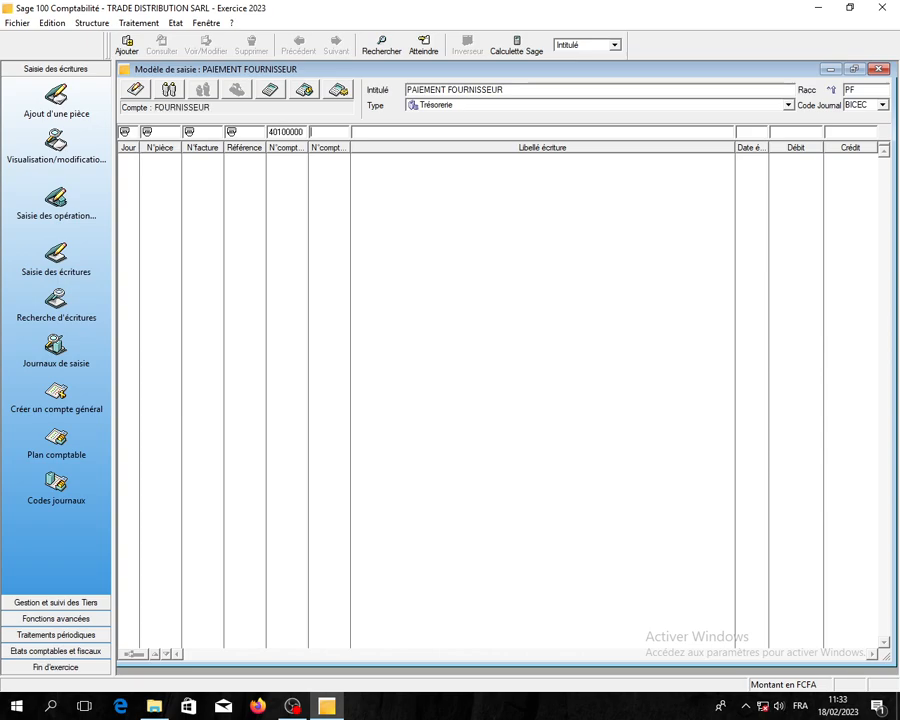
# - Set the supplier line's third-party account, due date and debit to manual entry, label it SVT PAIEMENT FACTURE N plus a manual-entry function, and validate it
pyautogui.press('Tab')
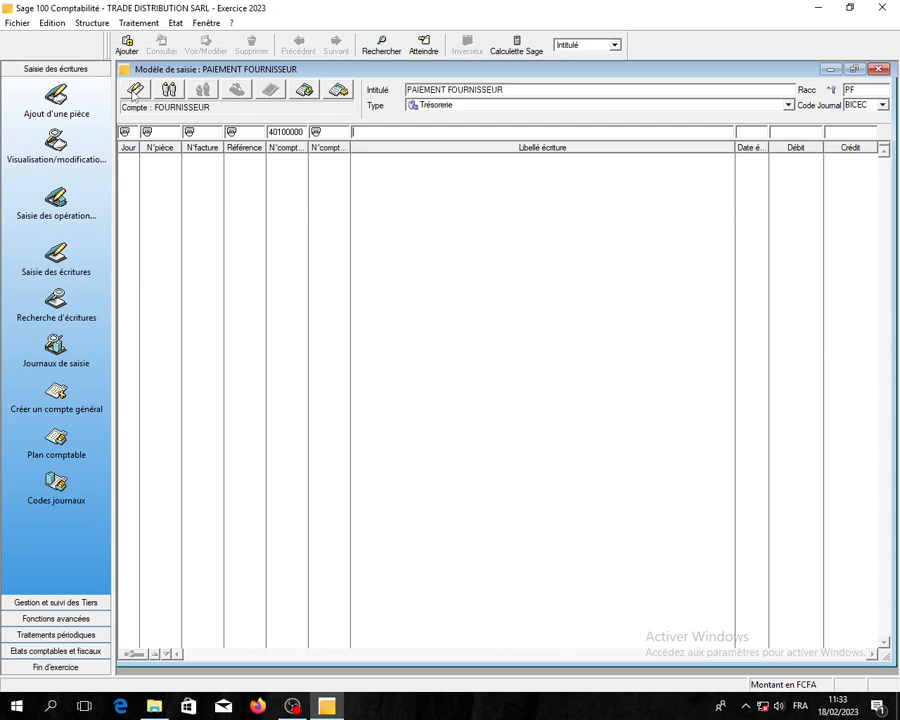
pyautogui.write('SVT PAIEMENT FACTURE N')
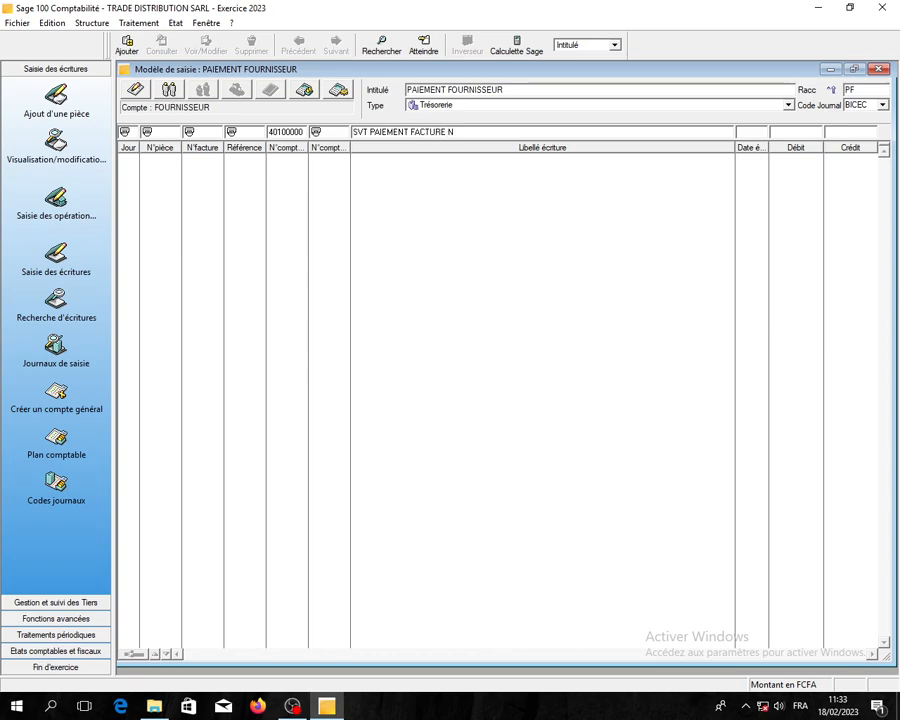
pyautogui.click(136, 92)
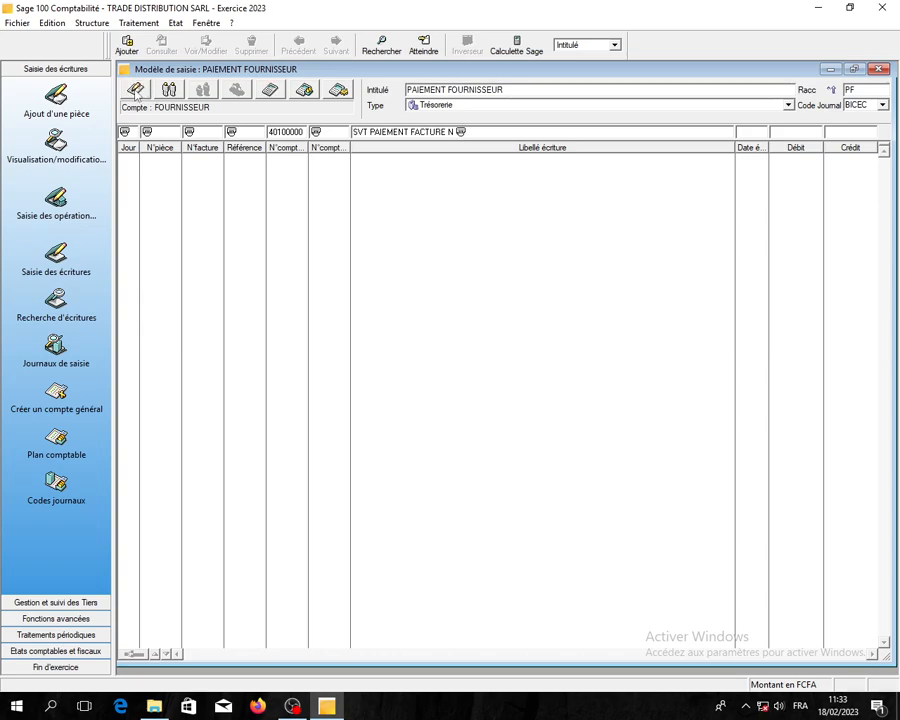
pyautogui.press('Tab')
pyautogui.click(136, 93)
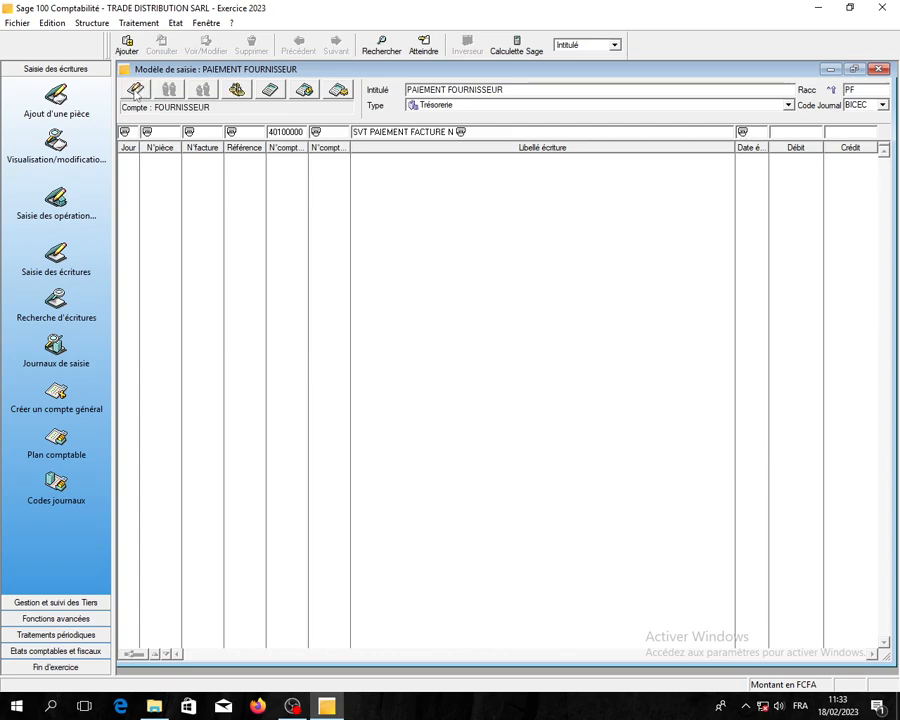
pyautogui.press('Tab')
pyautogui.click(136, 93)
pyautogui.press('Return')
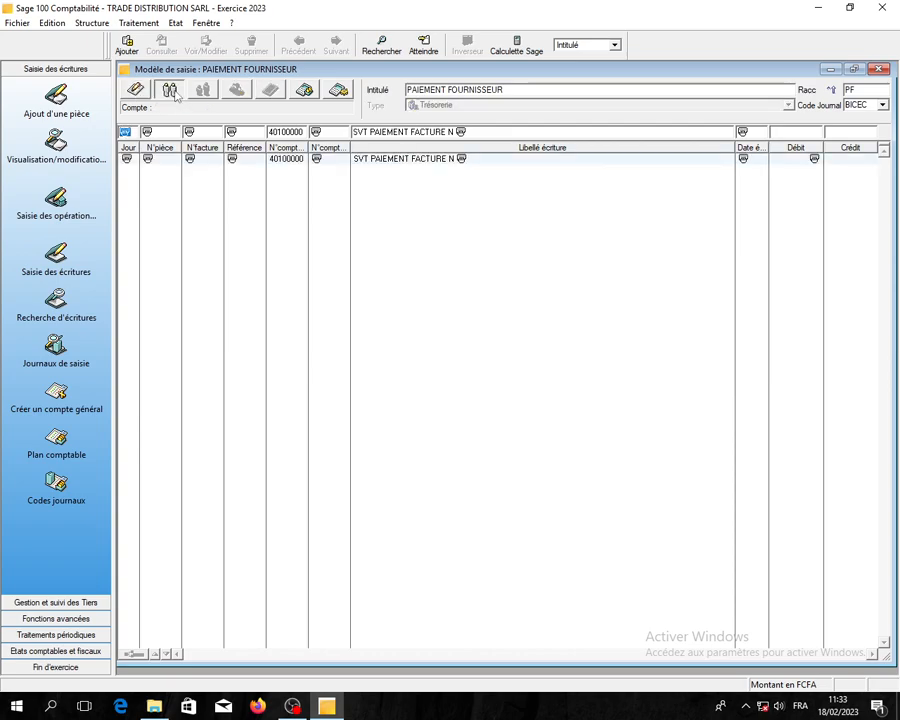
# - On the second line, set the day, document number, invoice number and reference to repeat, and select general account 52120000 BICEC
pyautogui.click(172, 93)
pyautogui.click(172, 93)
pyautogui.click(172, 93)
pyautogui.click(172, 93)
pyautogui.click(175, 93)
pyautogui.write('521')
pyautogui.press('Tab')
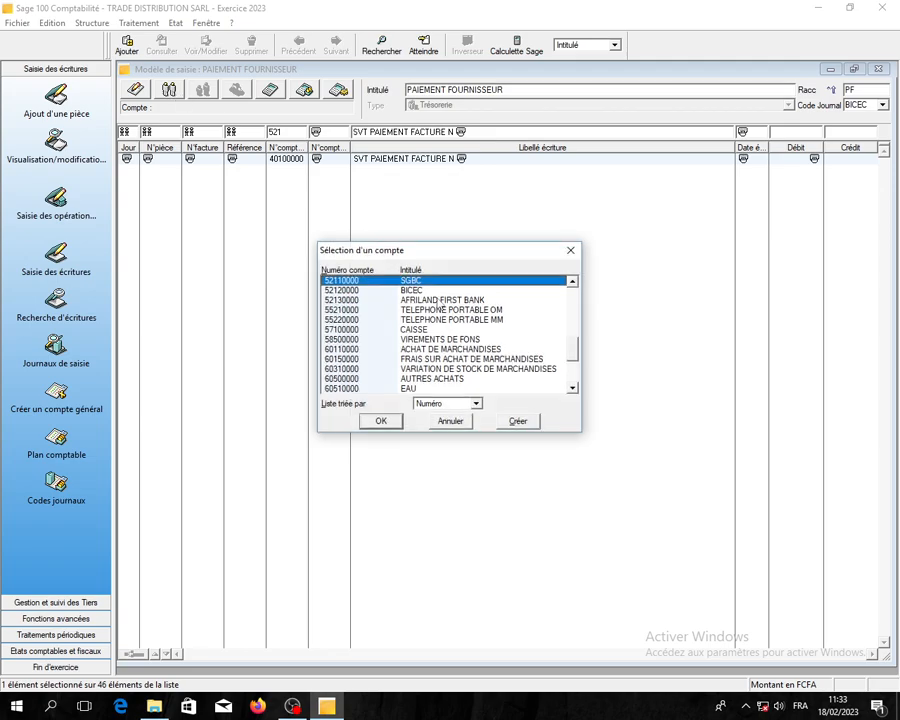
pyautogui.click(438, 291)
pyautogui.click(383, 421)
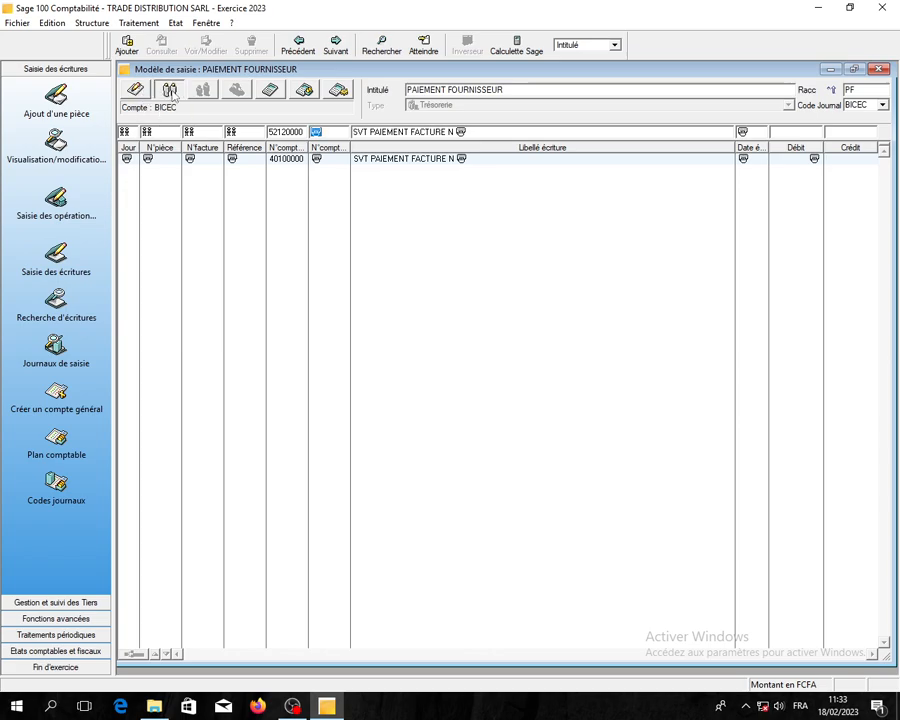
# - Repeat the bank line's third-party account, label and due date, balance the credit, and validate the line before closing the template
pyautogui.click(172, 91)
pyautogui.click(169, 91)
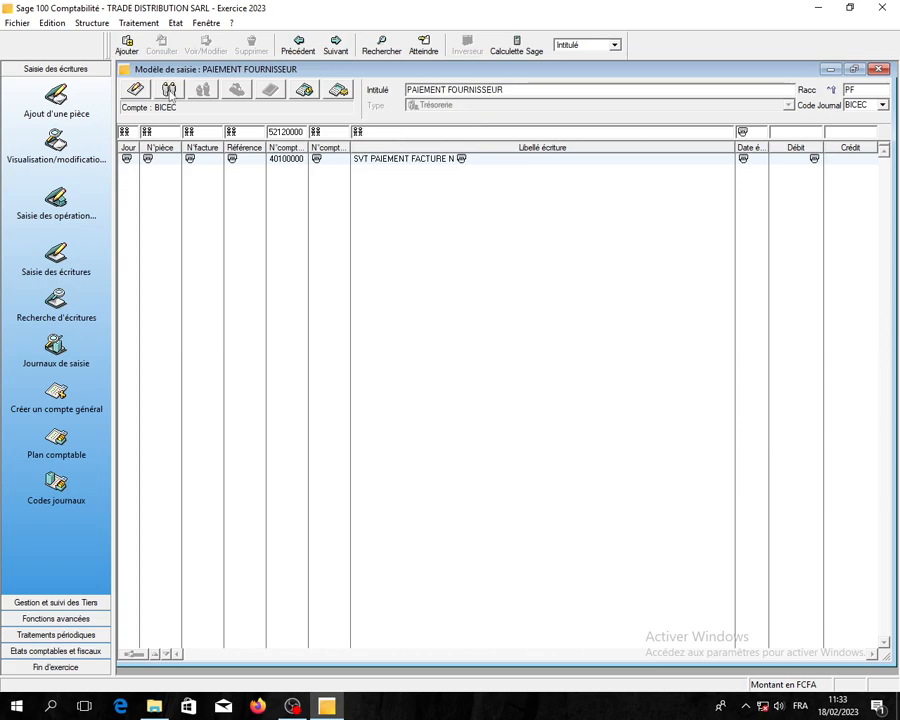
pyautogui.press('Tab')
pyautogui.click(171, 91)
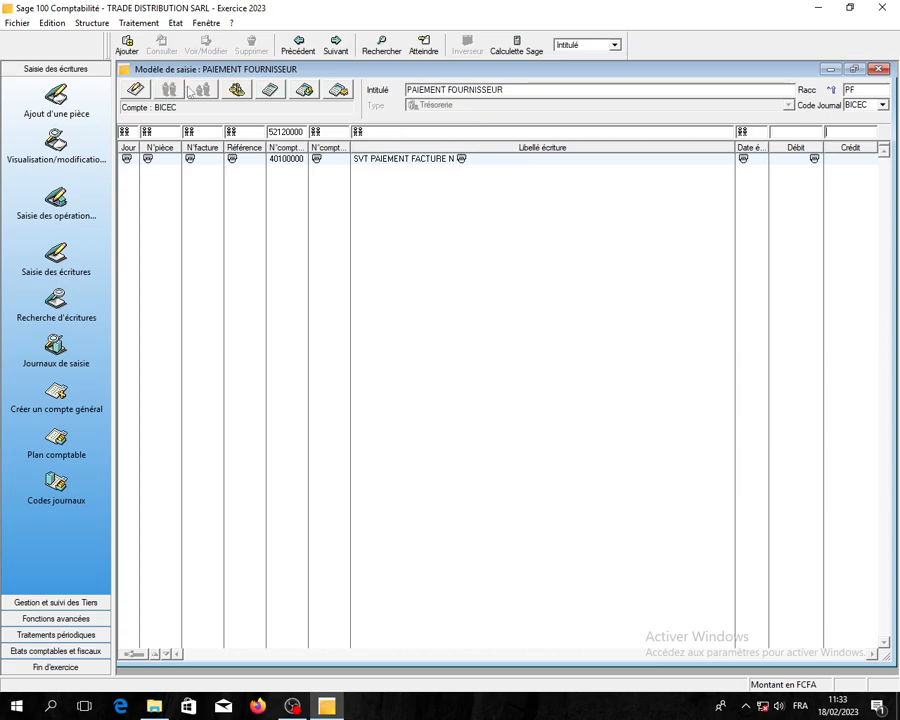
pyautogui.click(233, 92)
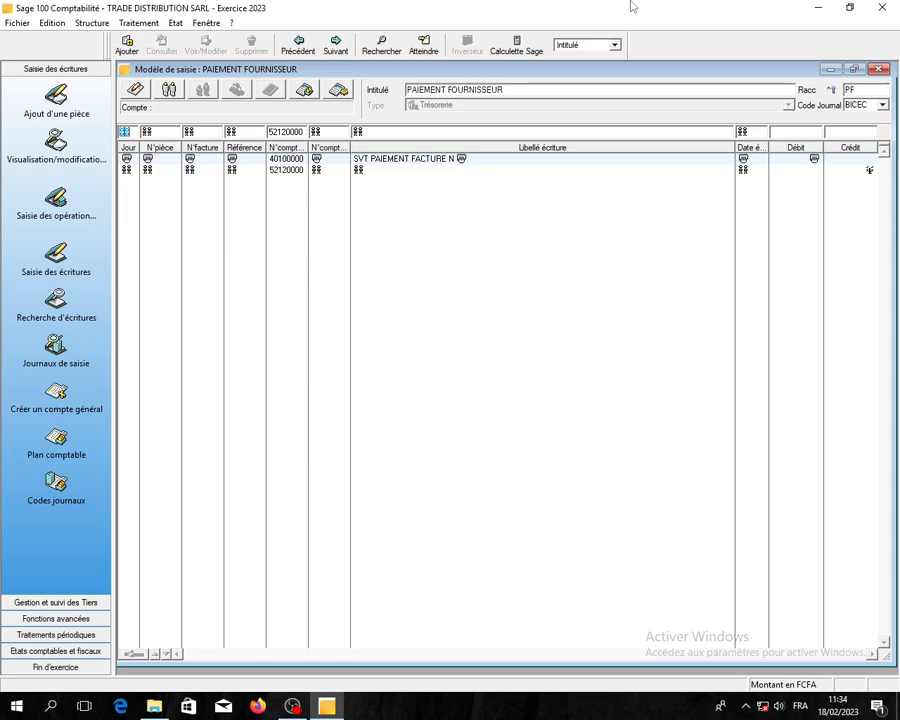
pyautogui.click(879, 70)
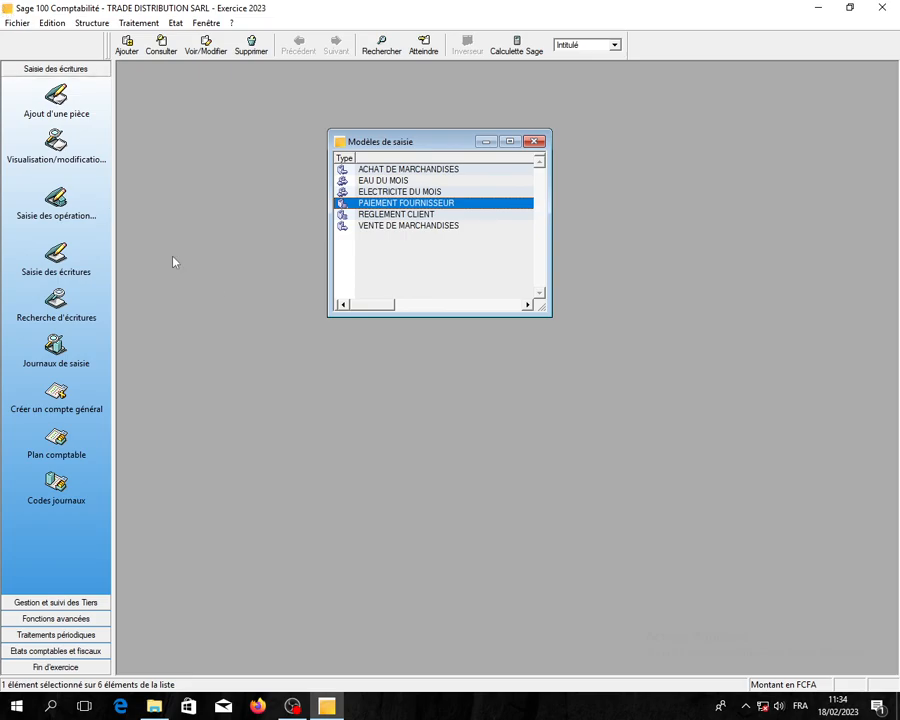
pyautogui.click(503, 170)
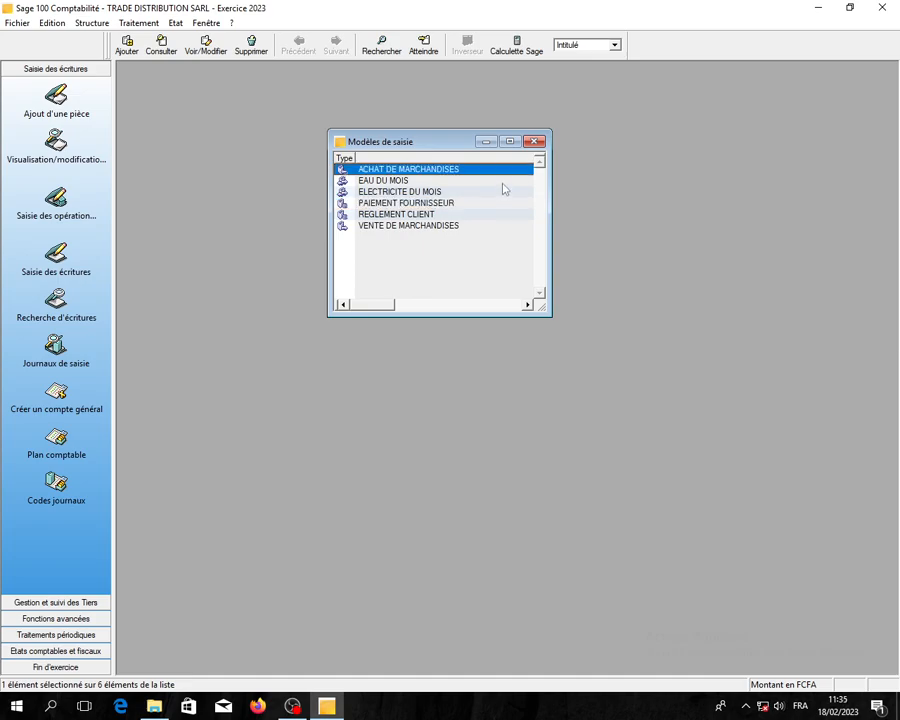
pyautogui.click(503, 186)
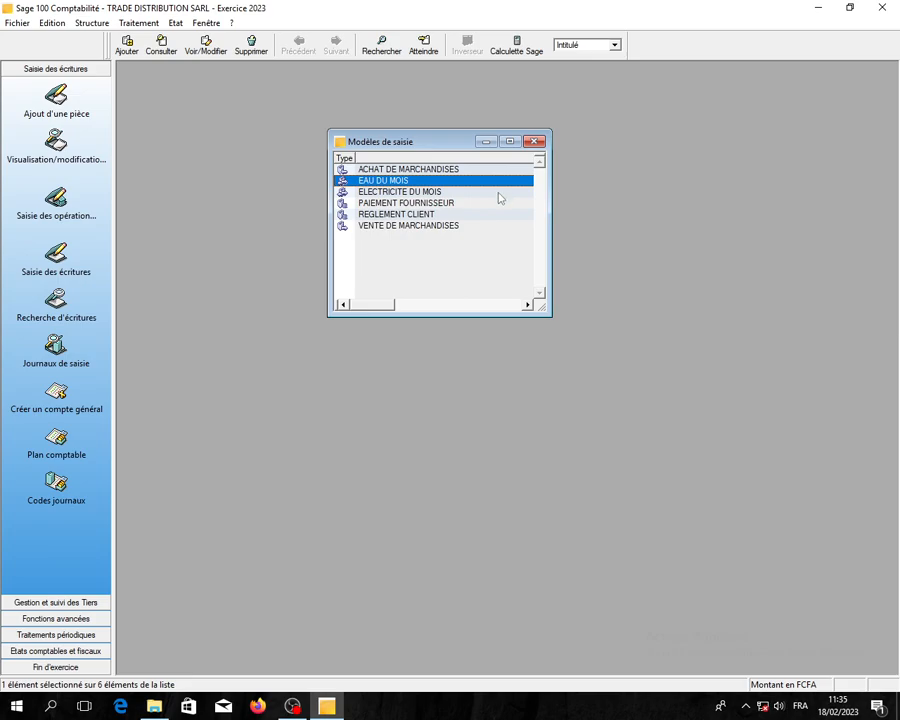
pyautogui.click(499, 195)
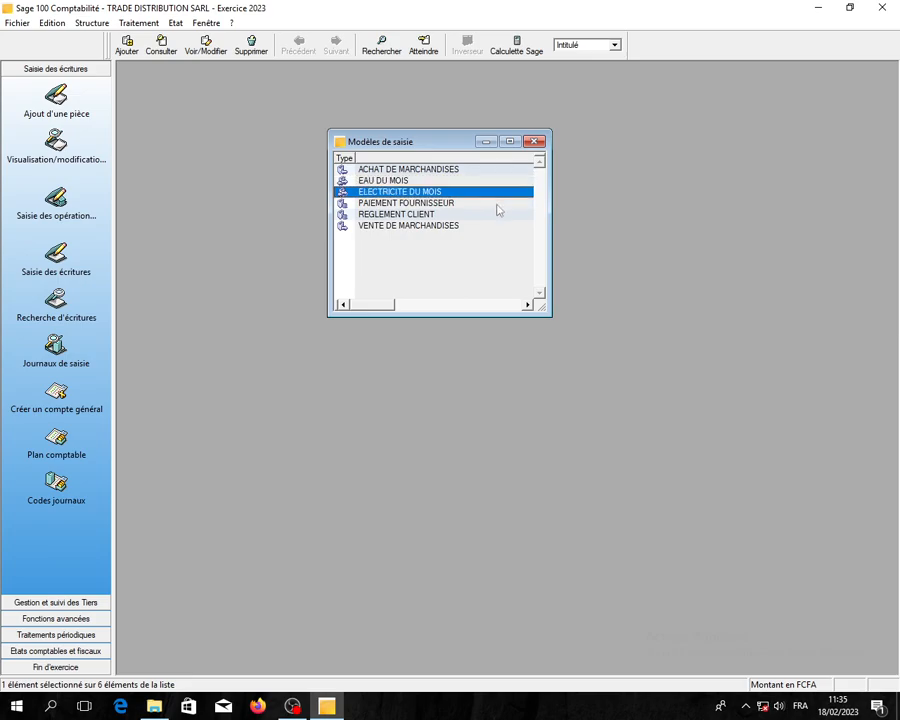
pyautogui.click(497, 204)
pyautogui.click(492, 216)
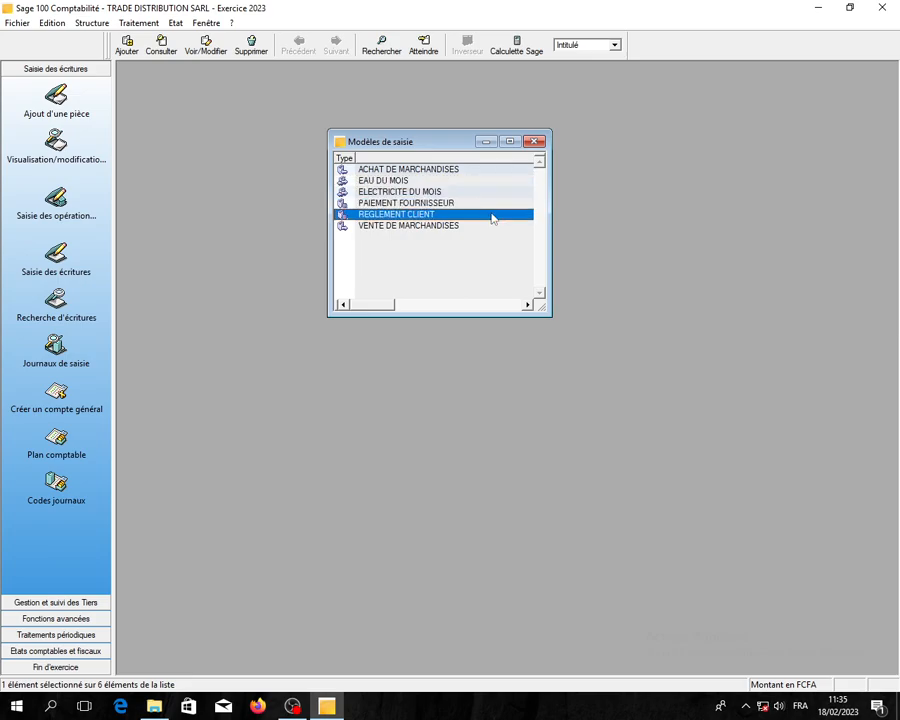
pyautogui.click(491, 227)
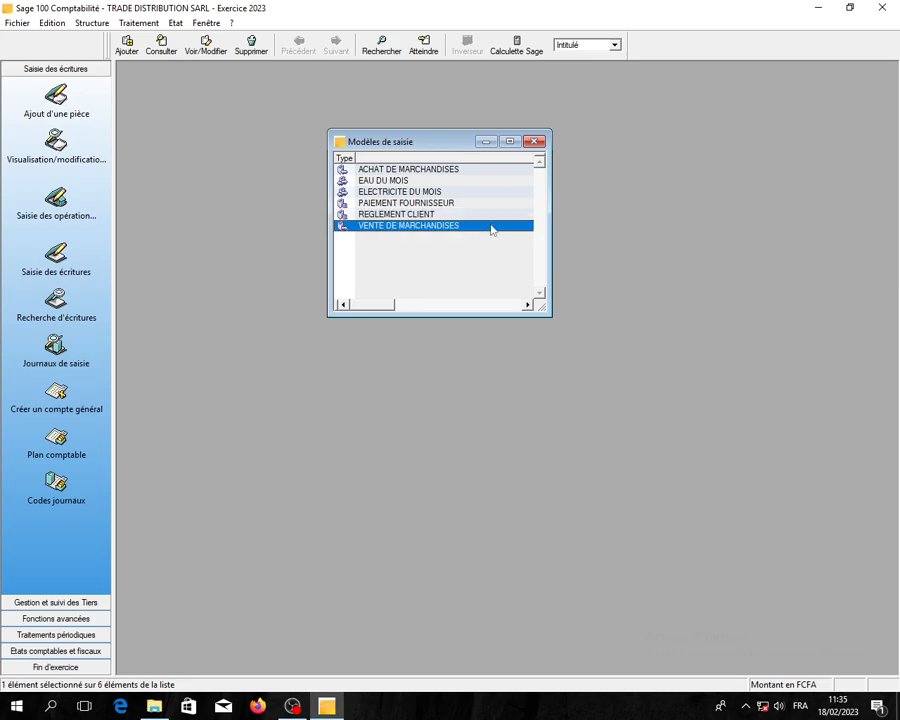